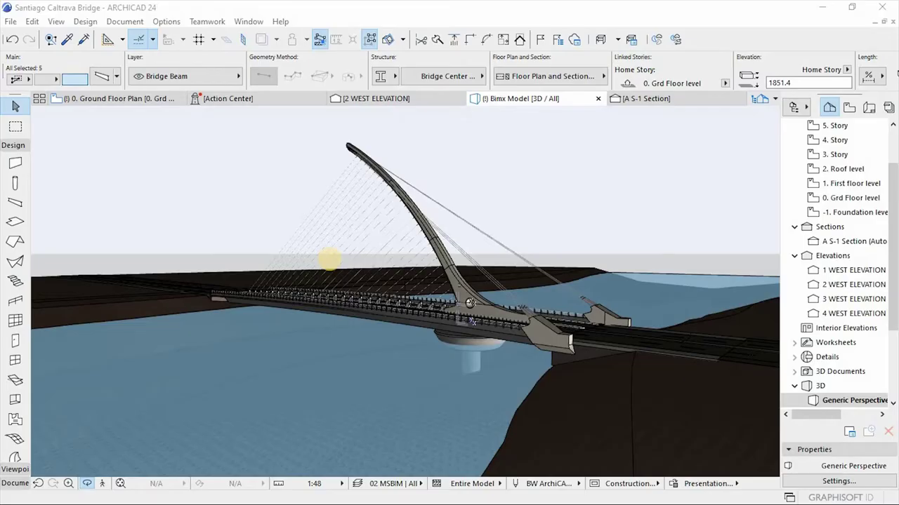
Step: Orbit the finished bridge model to a top-down view, then a low view along the deck
shift+middle_drag(331, 260, 330, 262)
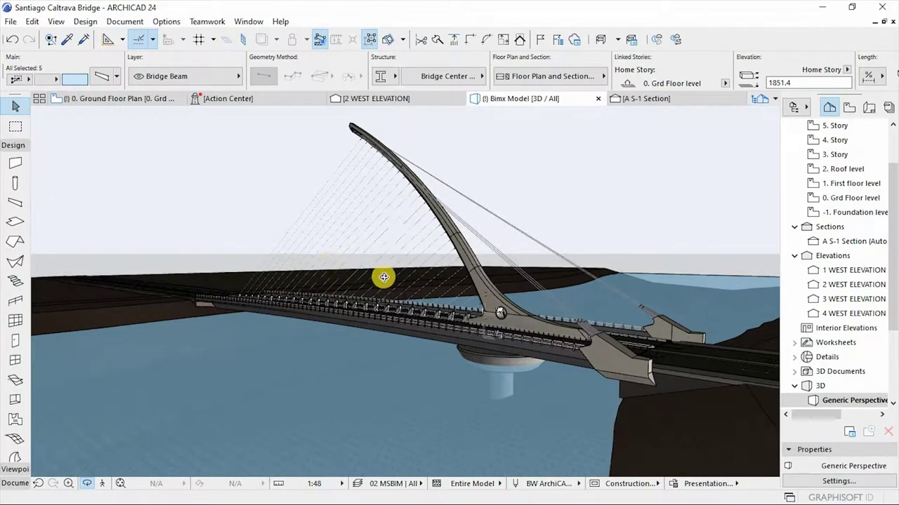
shift+middle_drag(385, 282, 281, 206)
shift+middle_drag(410, 367, 290, 251)
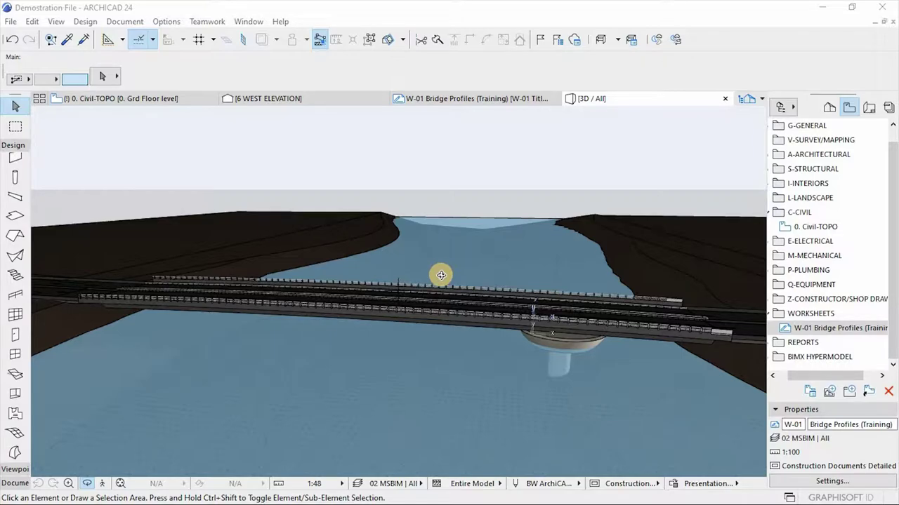
Step: Open the W-01 Bridge Profiles worksheet and select the pylon profile outlines
double_click(837, 328)
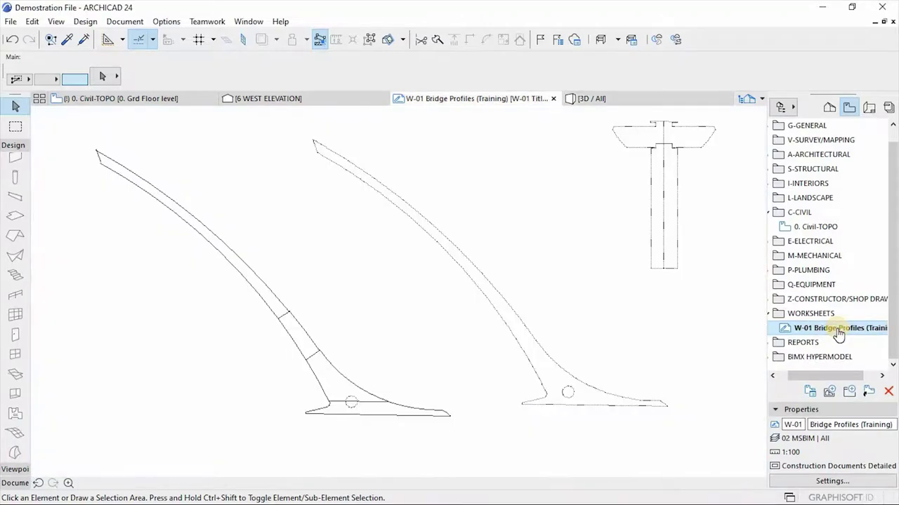
click(498, 312)
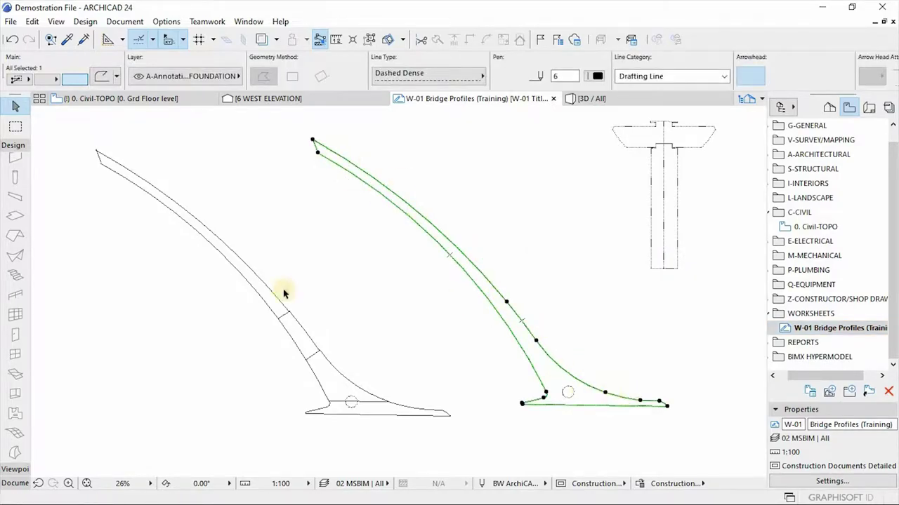
click(250, 287)
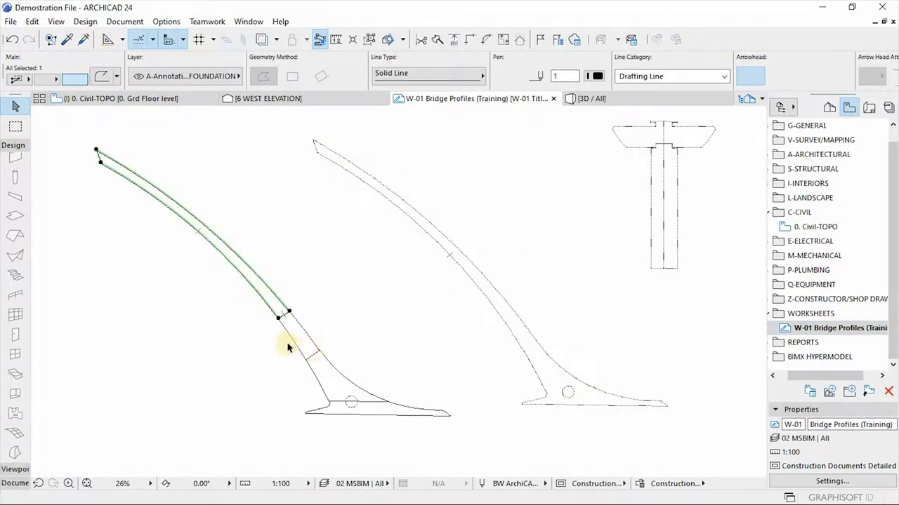
click(424, 414)
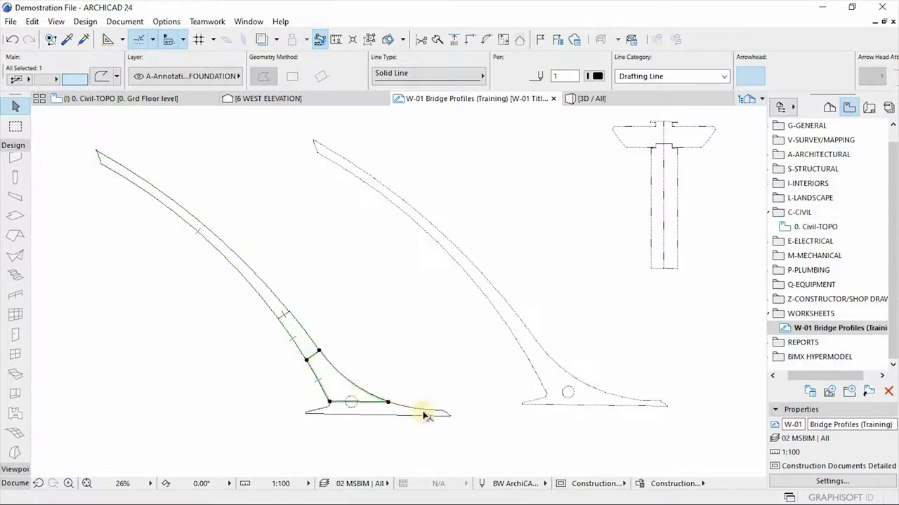
click(424, 416)
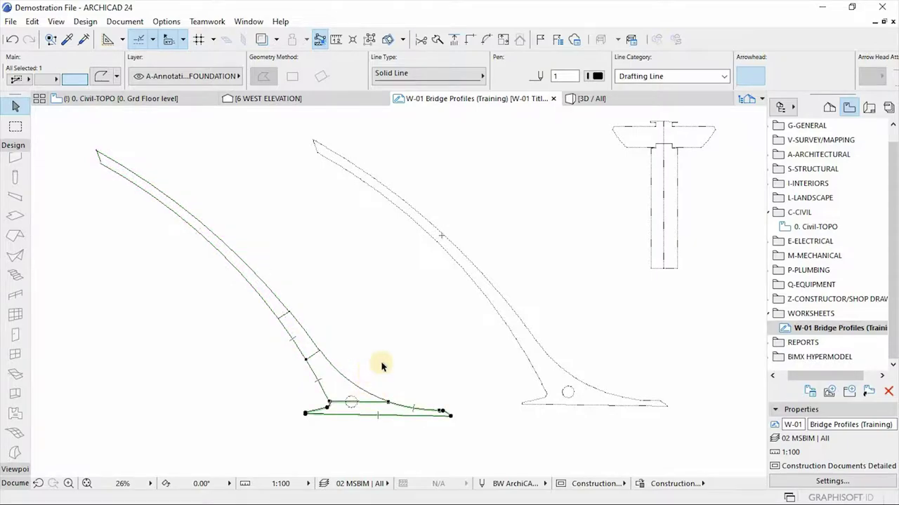
scroll(435, 362, down, 2)
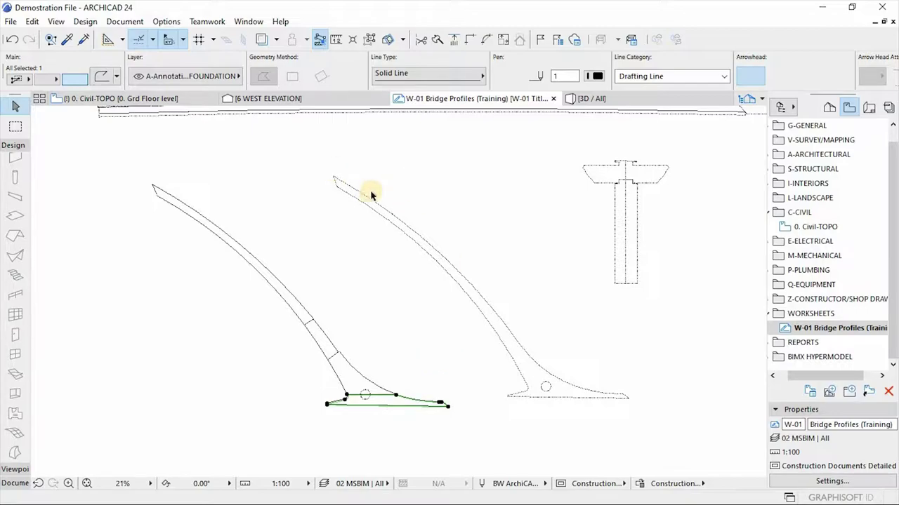
Step: Marquee both pylon profiles to copy them, then go to the 6 WEST ELEVATION view
click(82, 144)
drag(83, 143, 565, 416)
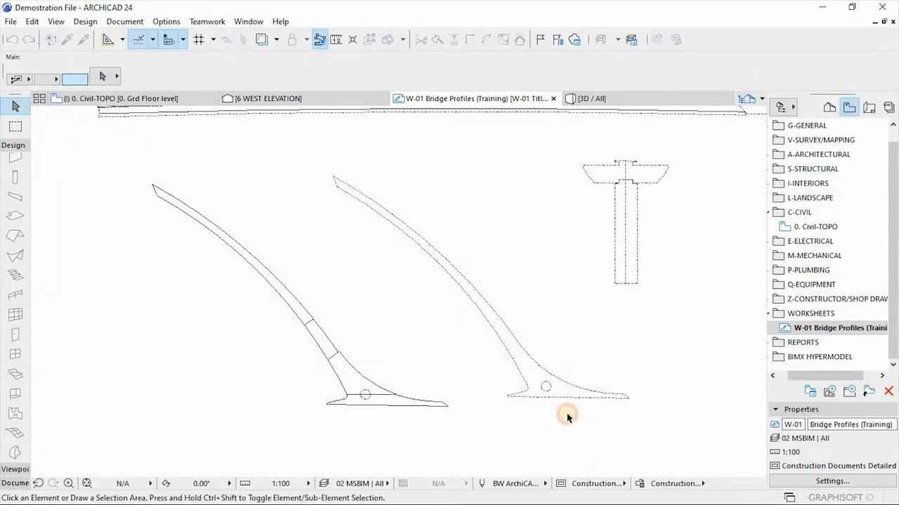
click(513, 317)
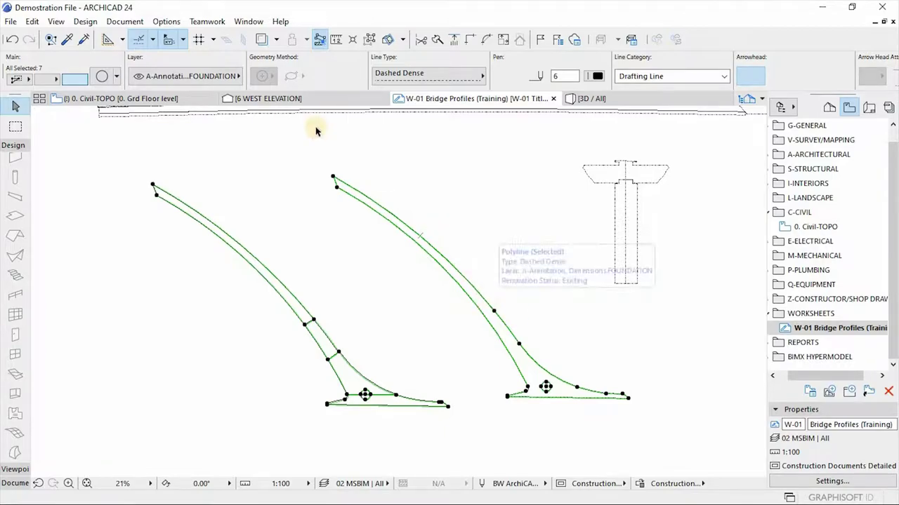
click(286, 99)
click(434, 249)
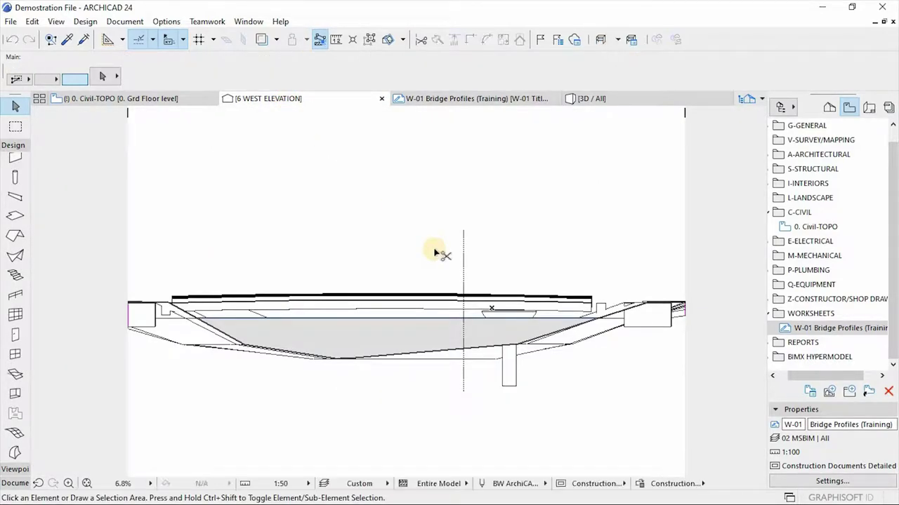
Step: Paste the two pylon profiles into the 6 WEST ELEVATION and move them up onto the deck
click(433, 250)
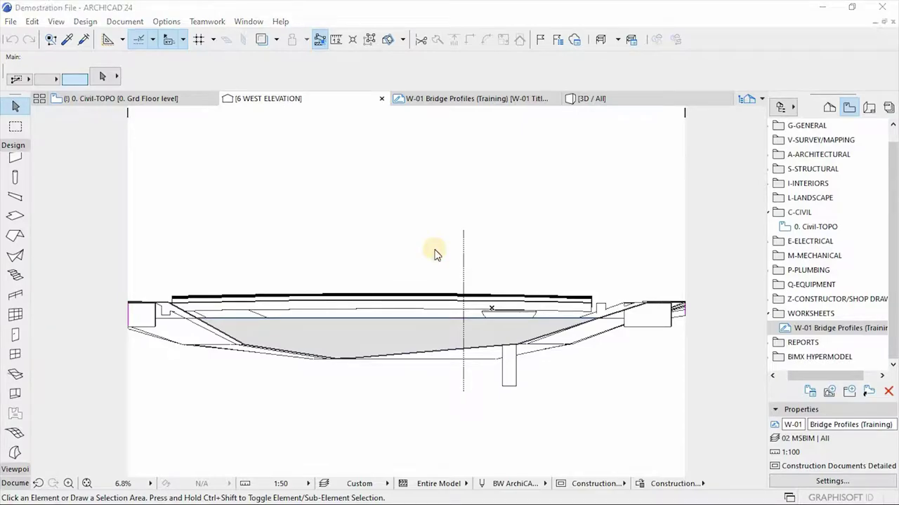
key(ctrl+v)
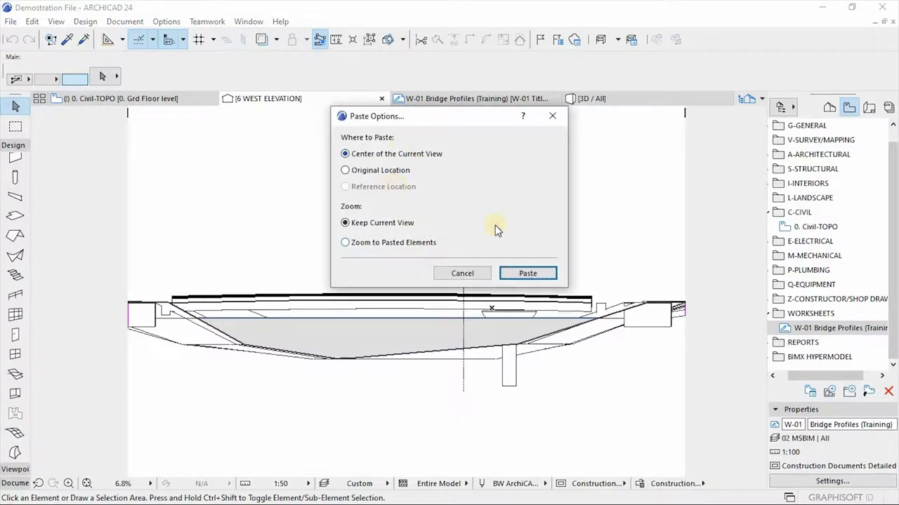
click(527, 273)
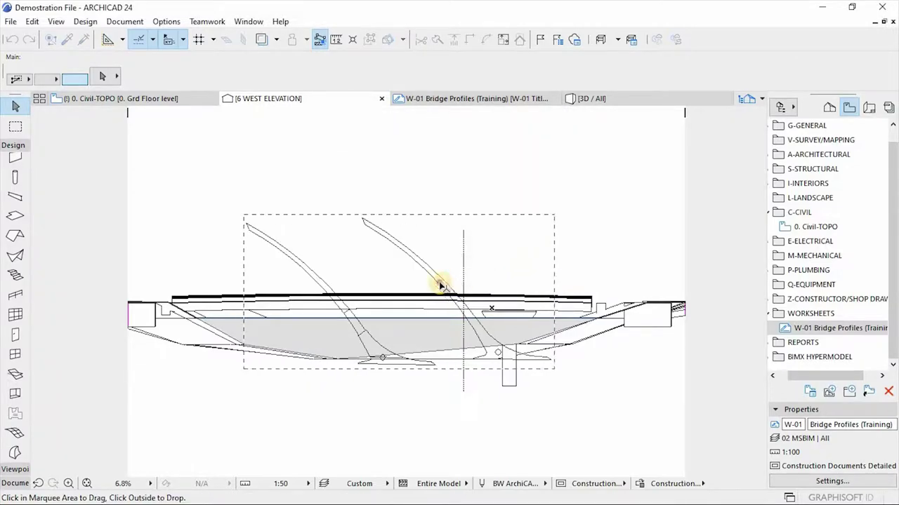
click(438, 282)
click(436, 214)
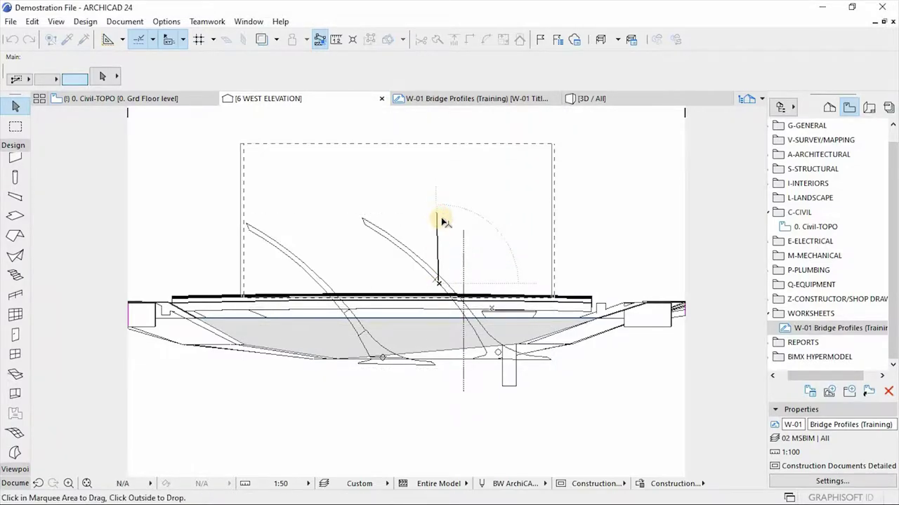
click(601, 202)
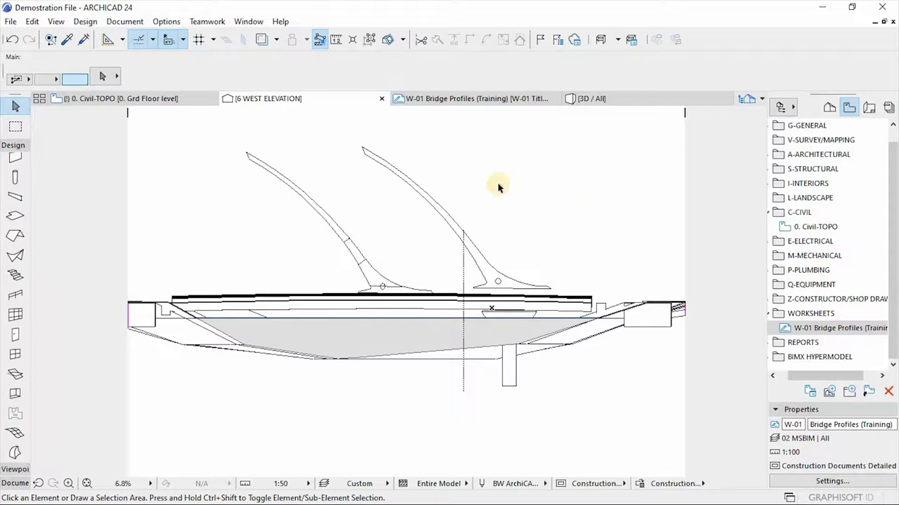
scroll(497, 187, up, 2)
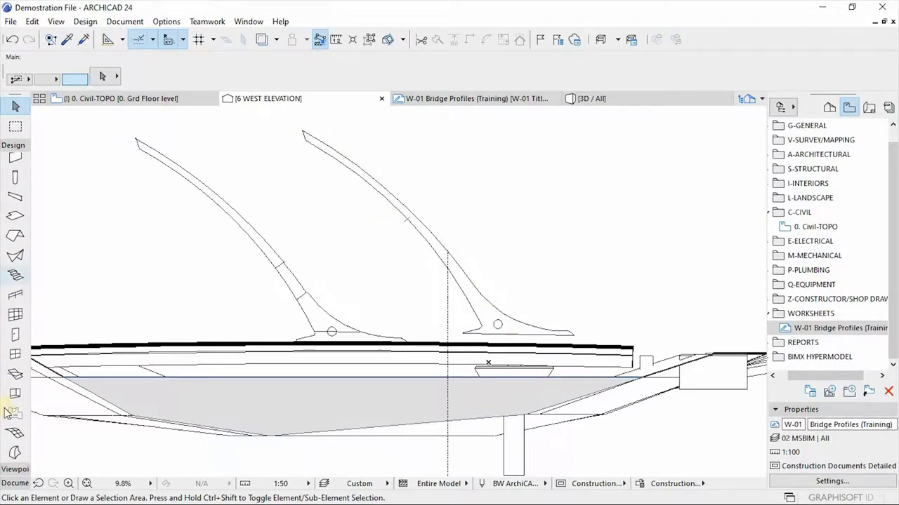
Step: Magic Wand the right pylon profile into a flat Morph and view it in 3D / All
click(16, 452)
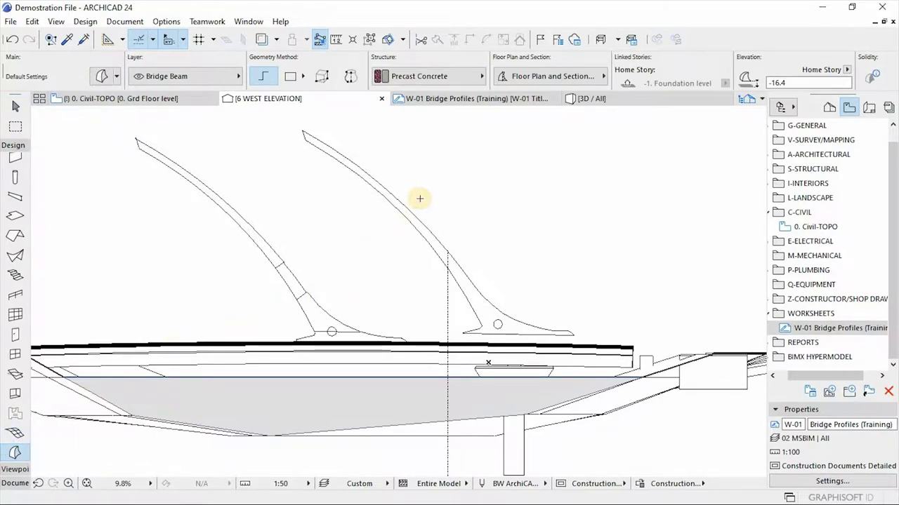
key(space)
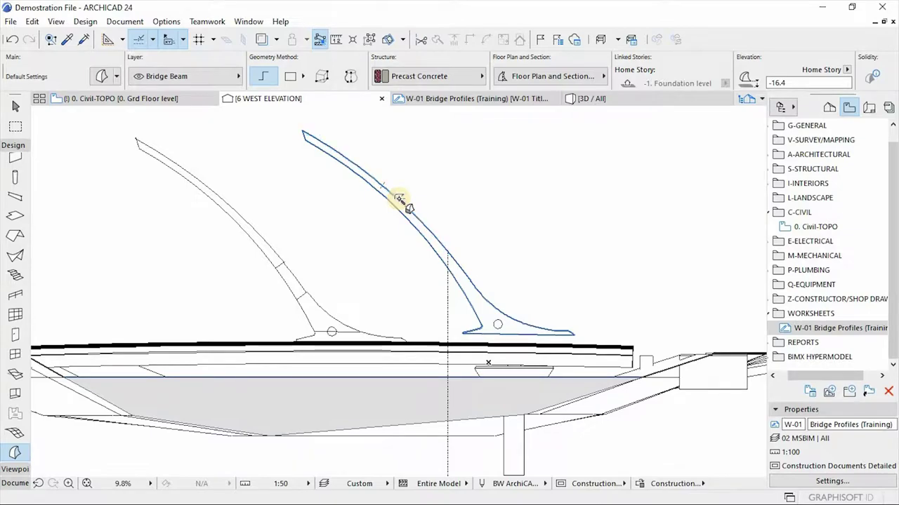
click(398, 199)
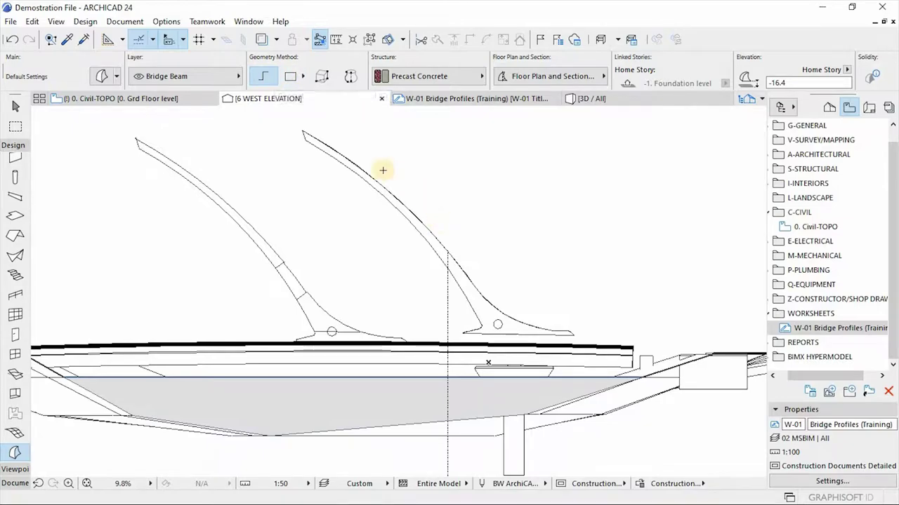
click(644, 104)
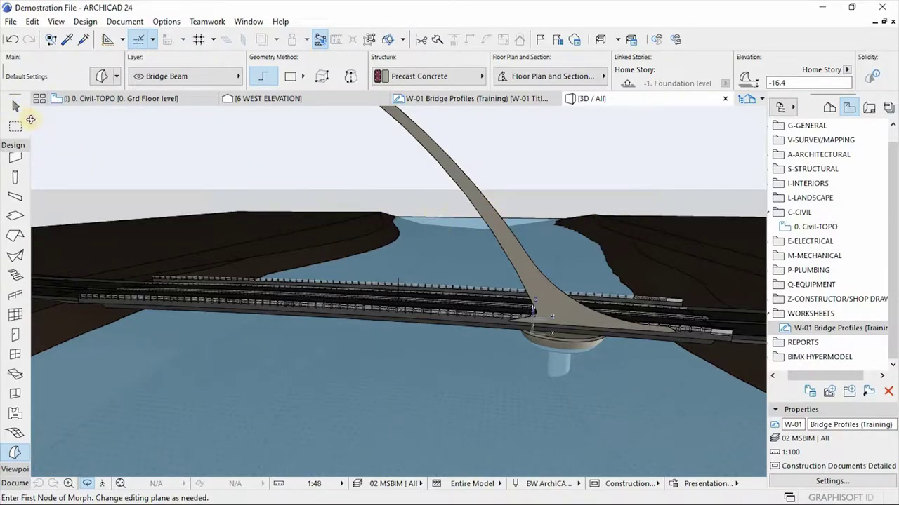
Step: Push/Pull the flat pylon Morph's face by 1200 and orbit to view the thickened pylon
click(15, 105)
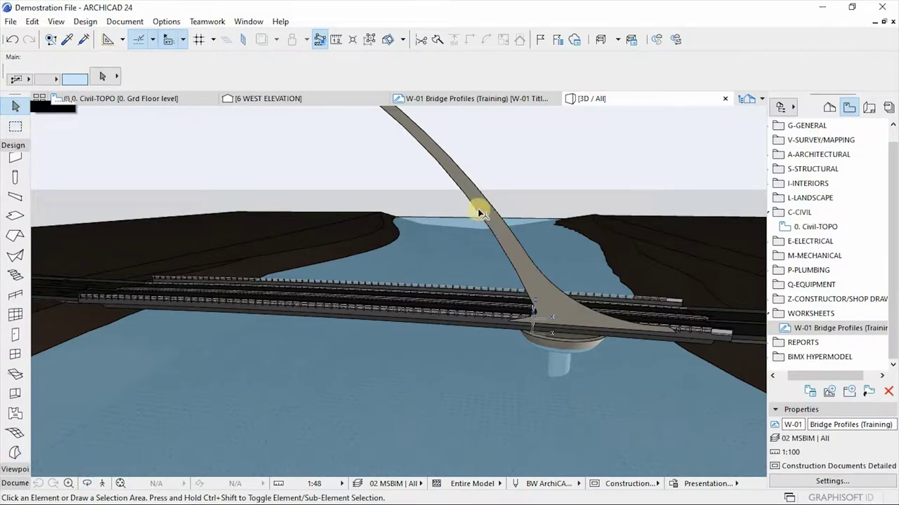
click(453, 168)
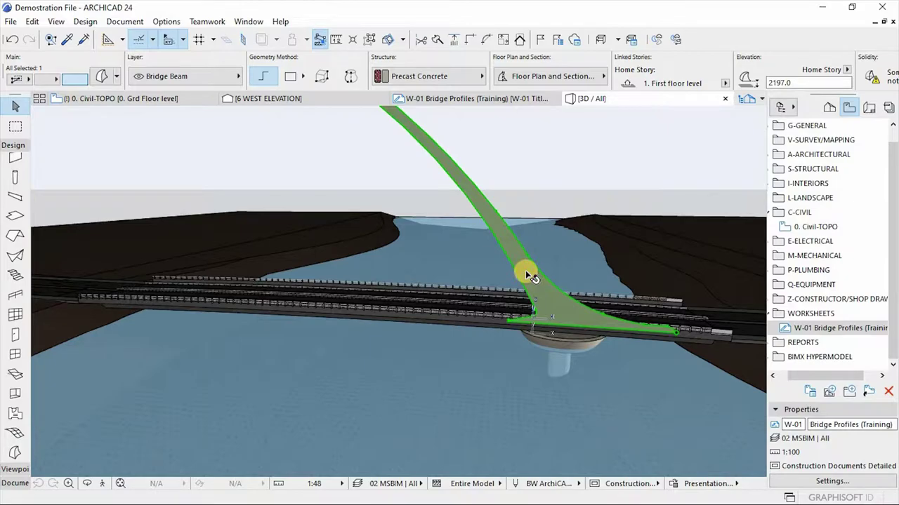
mouse_move(525, 270)
click(507, 242)
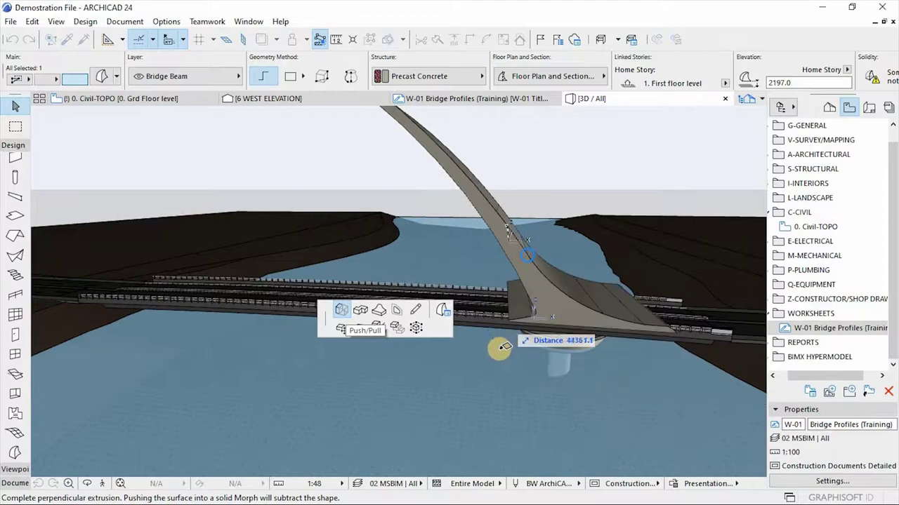
text(12)
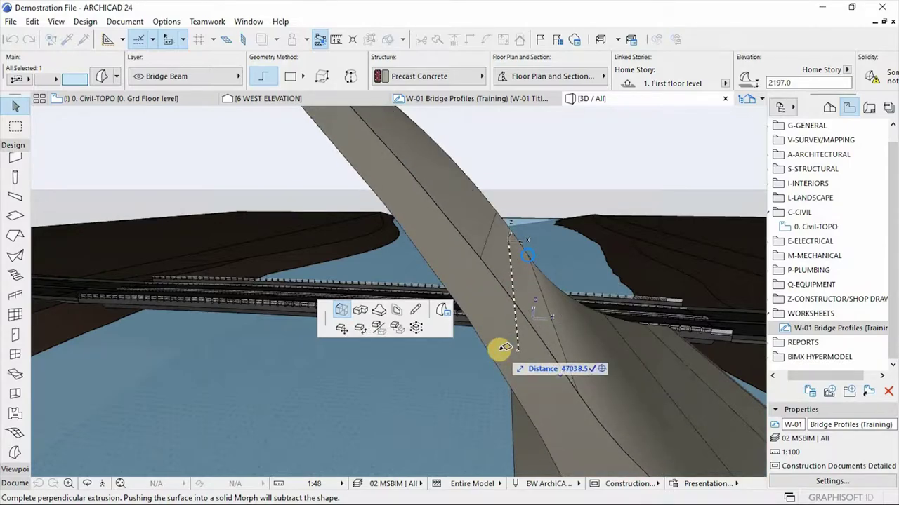
text(00)
key(Return)
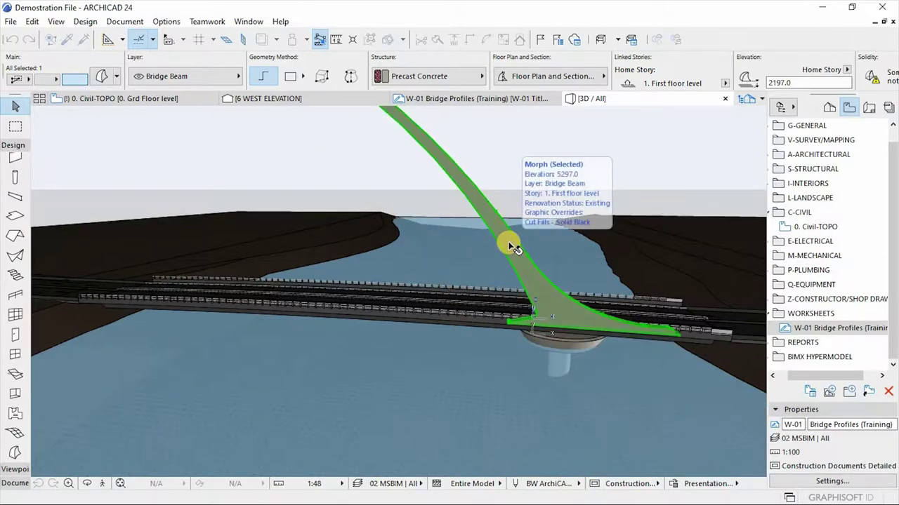
key(o)
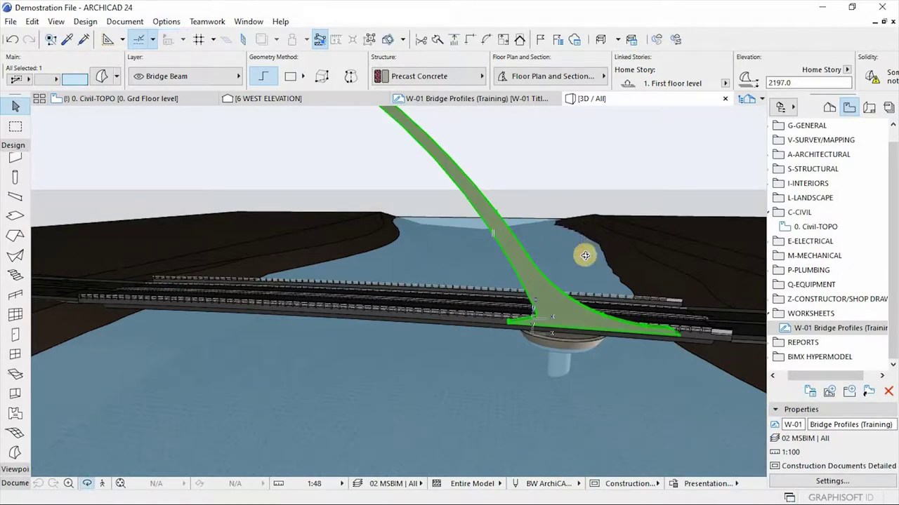
drag(574, 261, 375, 315)
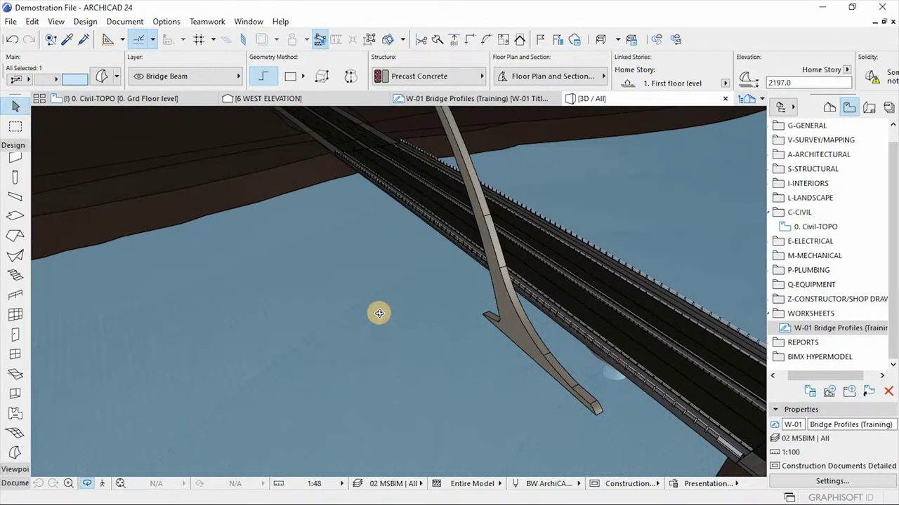
Step: Select the thickened pylon Morph and pick an edge of the curved beam
click(459, 285)
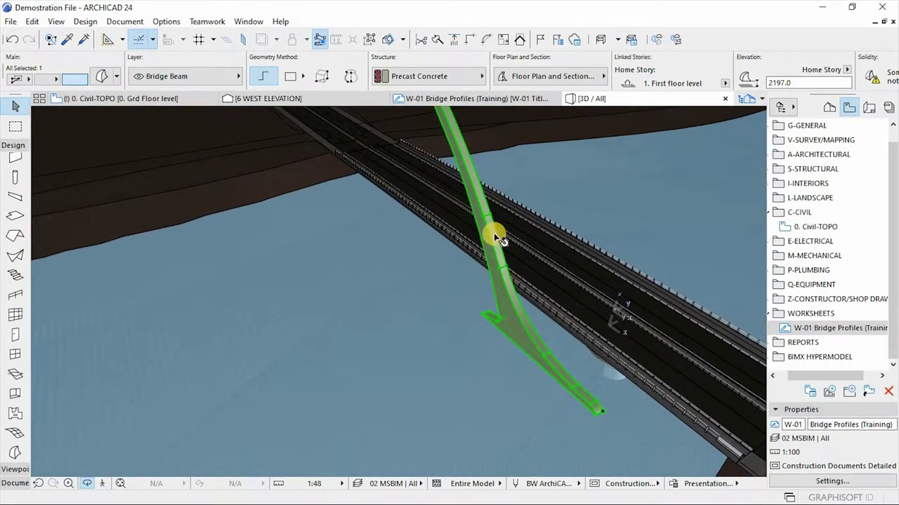
mouse_move(502, 230)
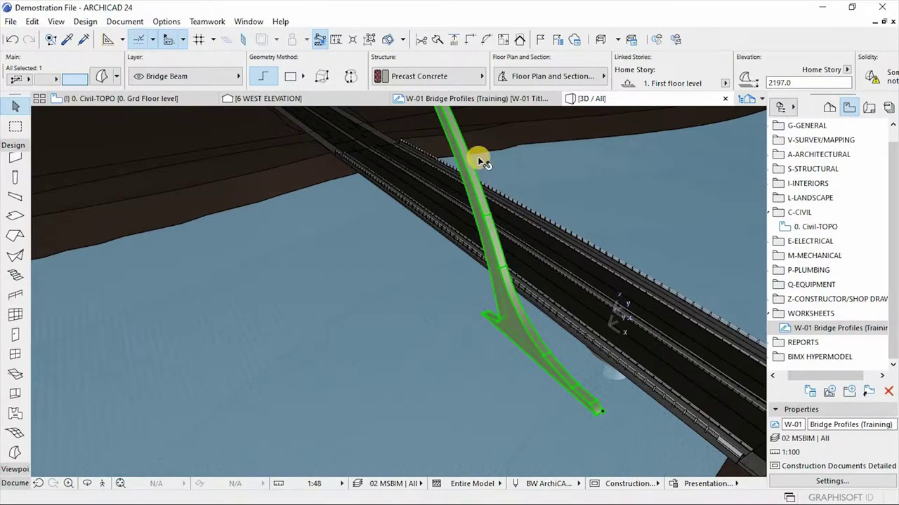
mouse_move(477, 156)
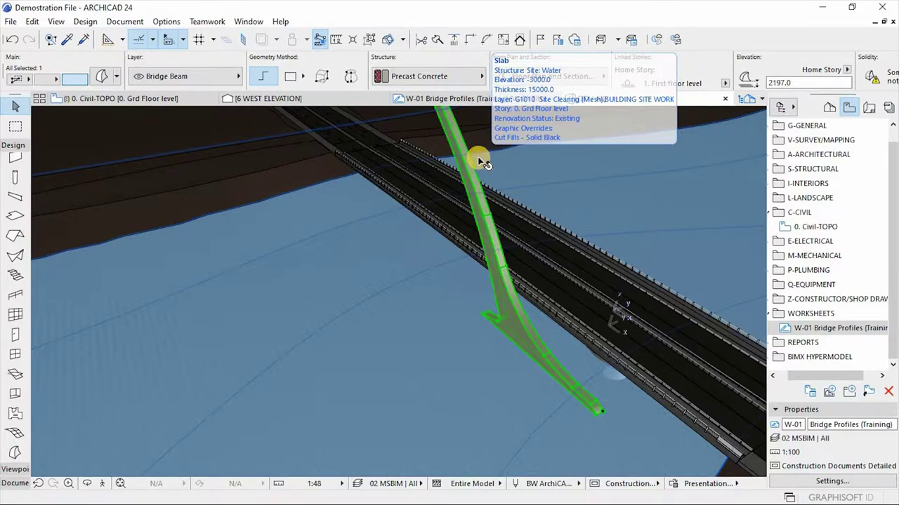
scroll(478, 156, up, 4)
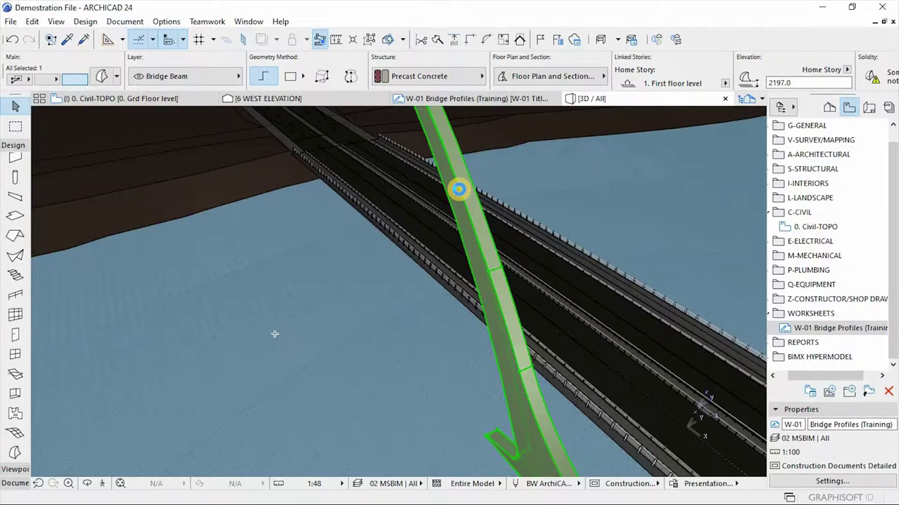
click(458, 188)
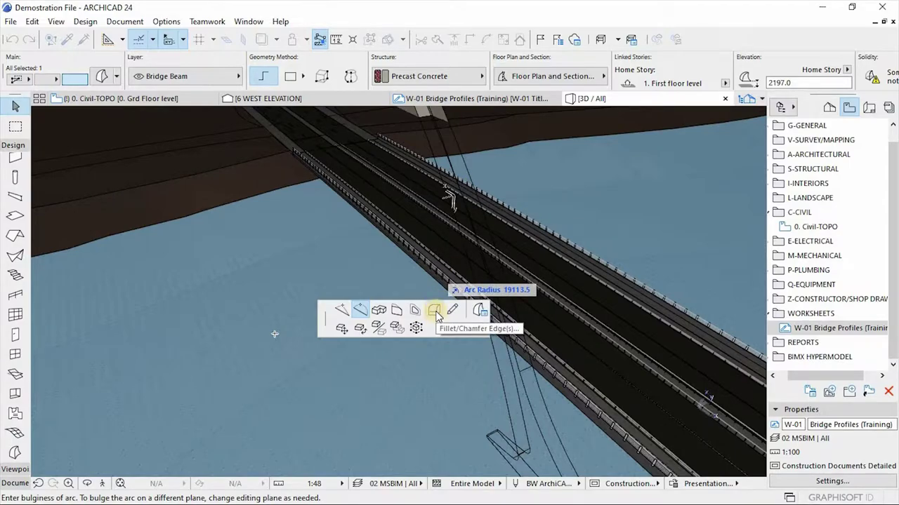
Step: Try a 400 Chamfer on the edge, dismiss the radius-too-large warning, and cancel
click(434, 311)
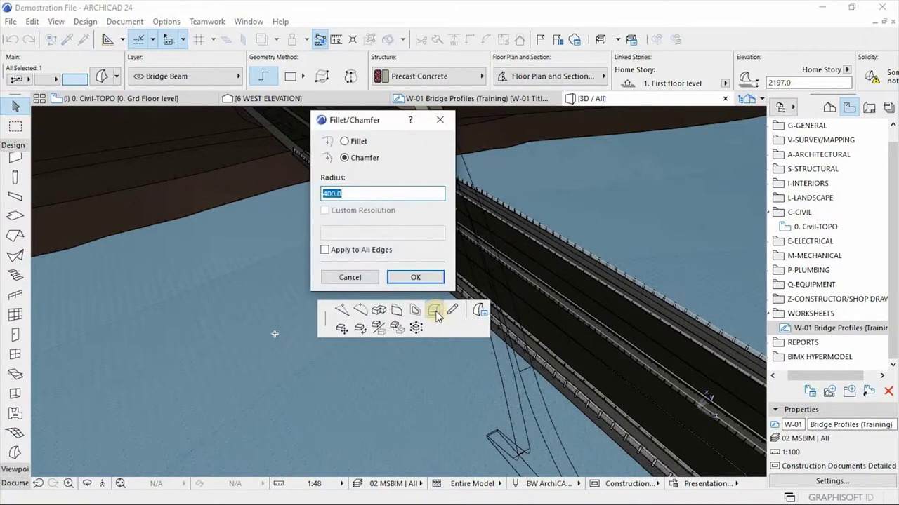
click(355, 159)
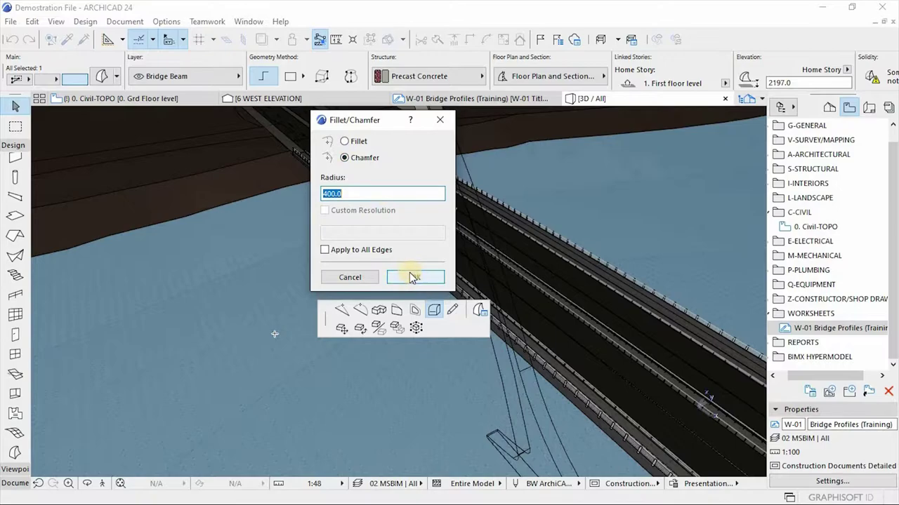
click(412, 278)
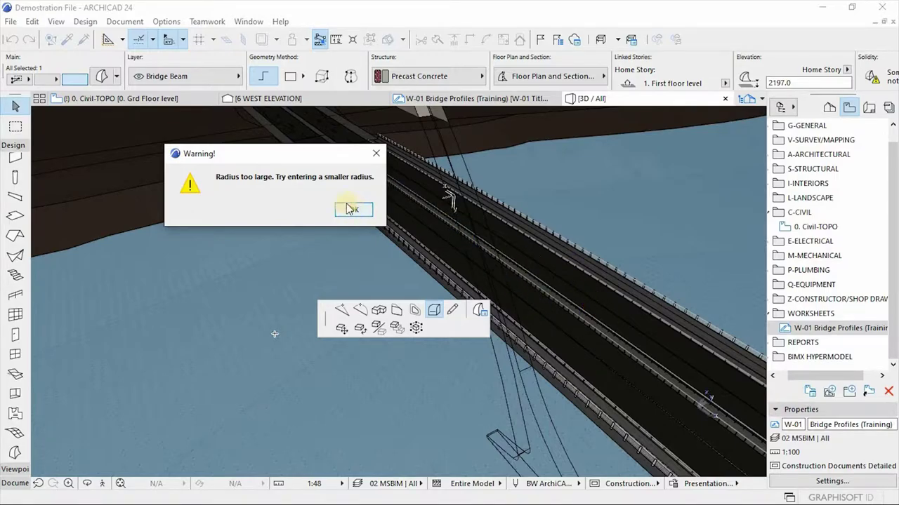
click(375, 153)
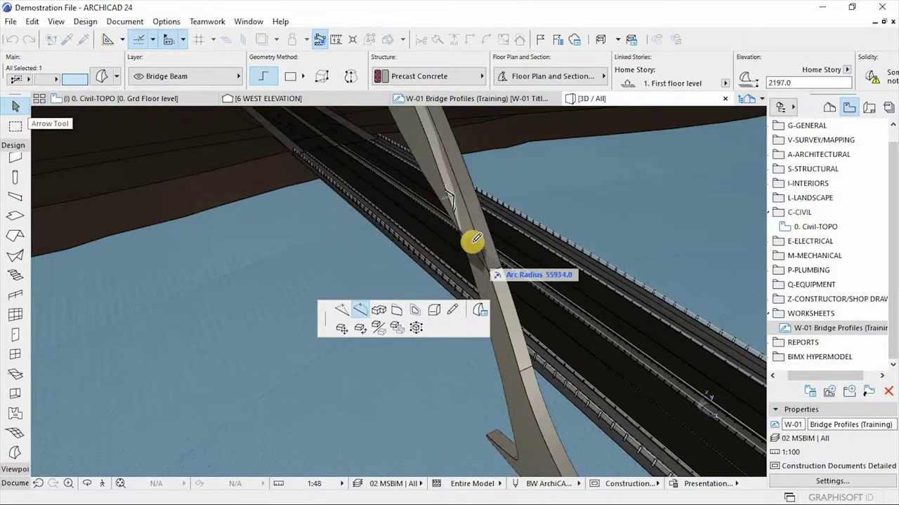
click(475, 240)
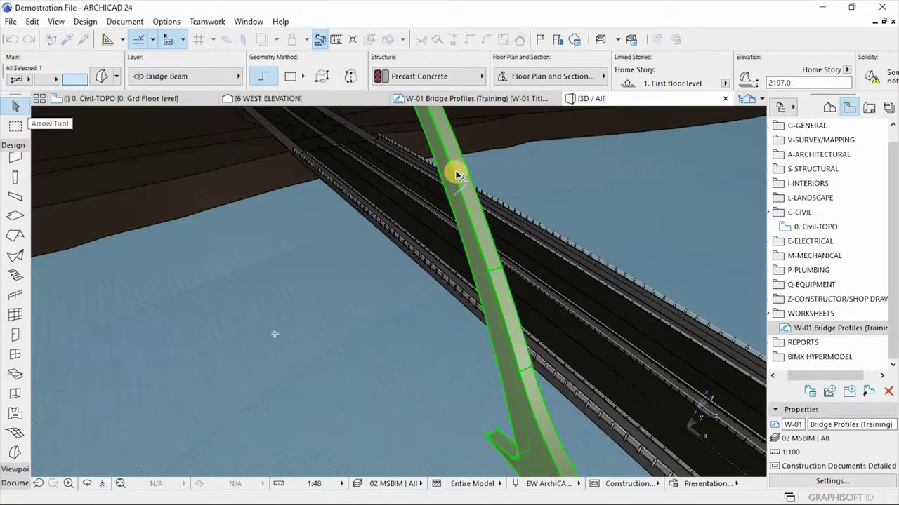
key(Escape)
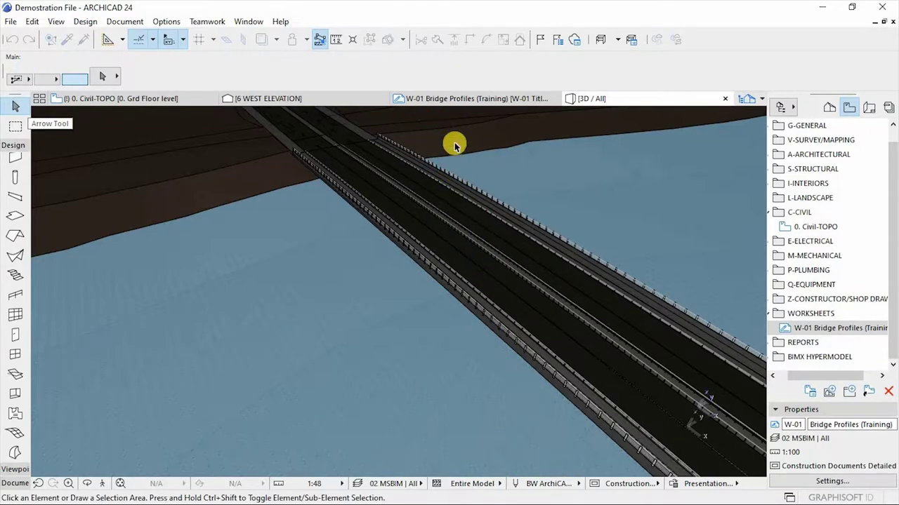
Step: Delete the right-hand pylon profile in the 6 WEST ELEVATION view
click(288, 98)
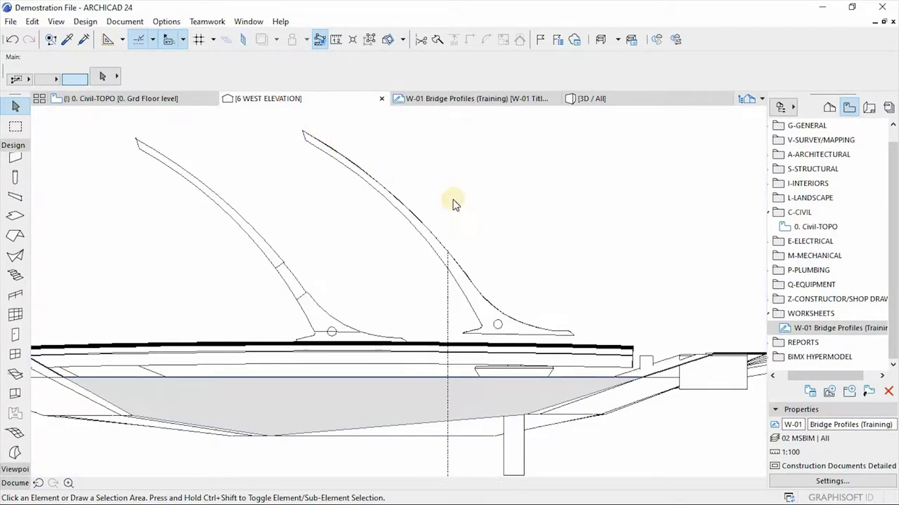
click(507, 318)
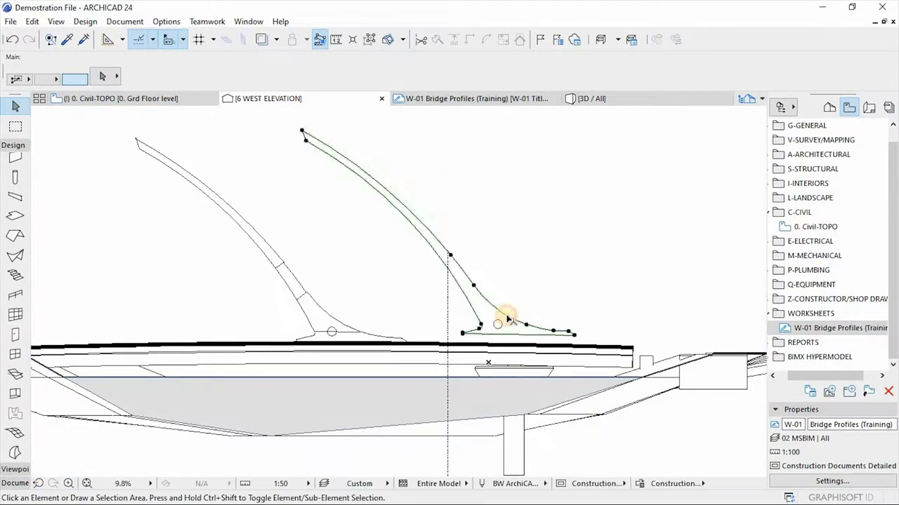
key(Delete)
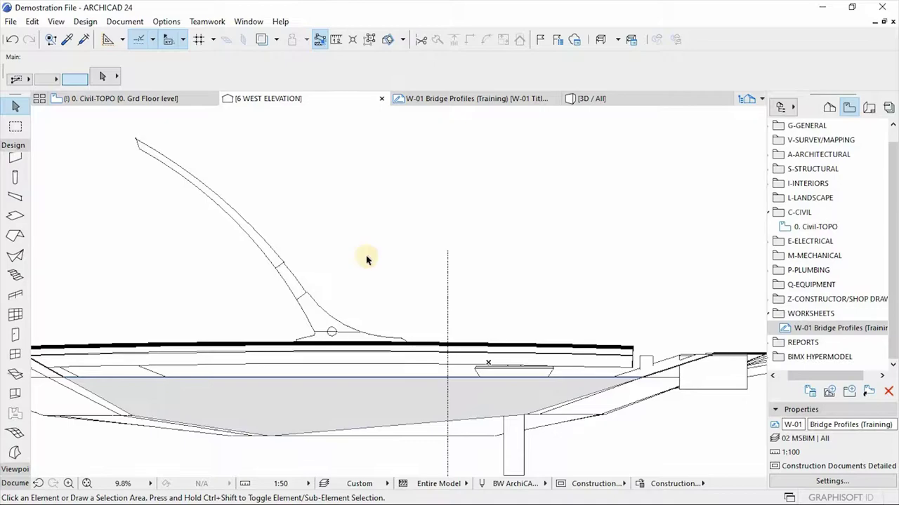
scroll(116, 141, up, 2)
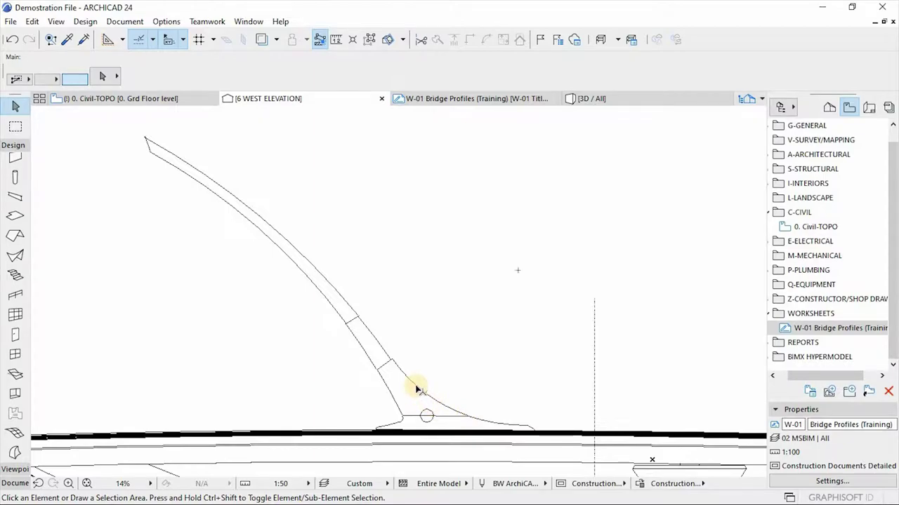
Step: Select all five line elements of the remaining left pylon profile
click(369, 341)
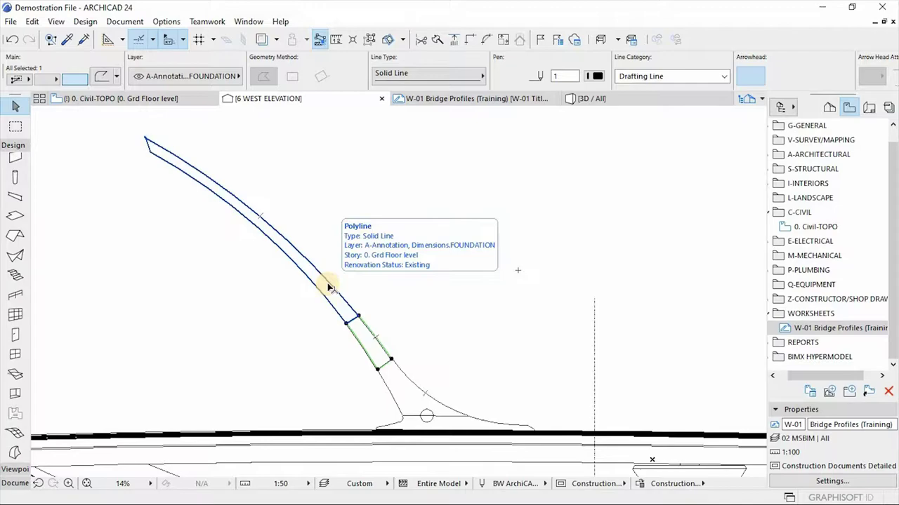
click(333, 308)
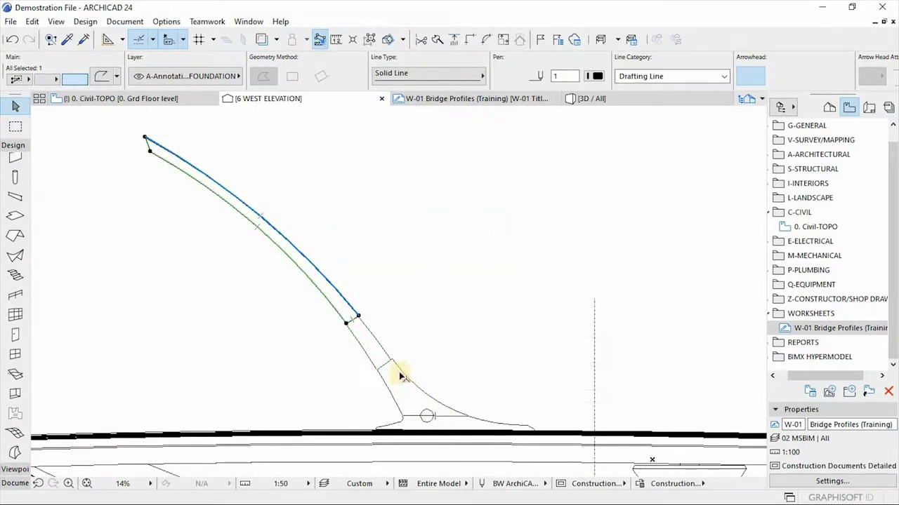
scroll(372, 252, down, 1)
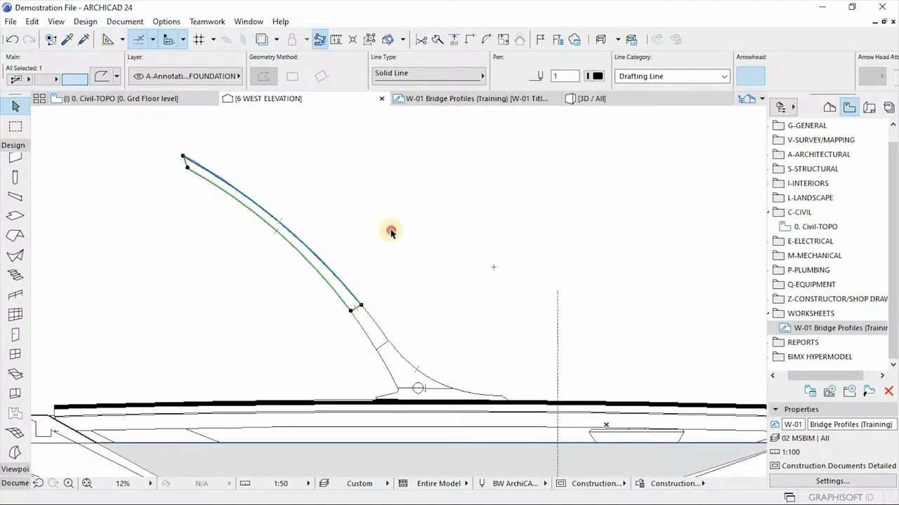
click(392, 235)
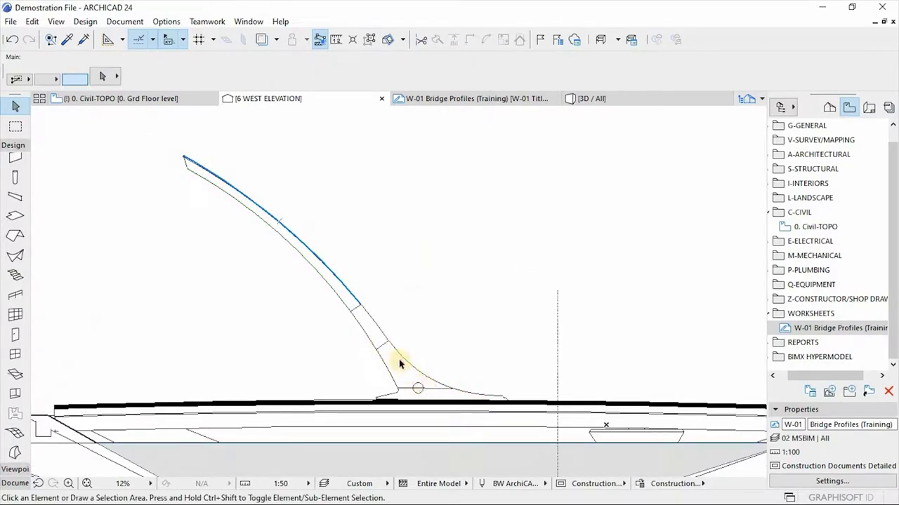
click(383, 344)
click(495, 218)
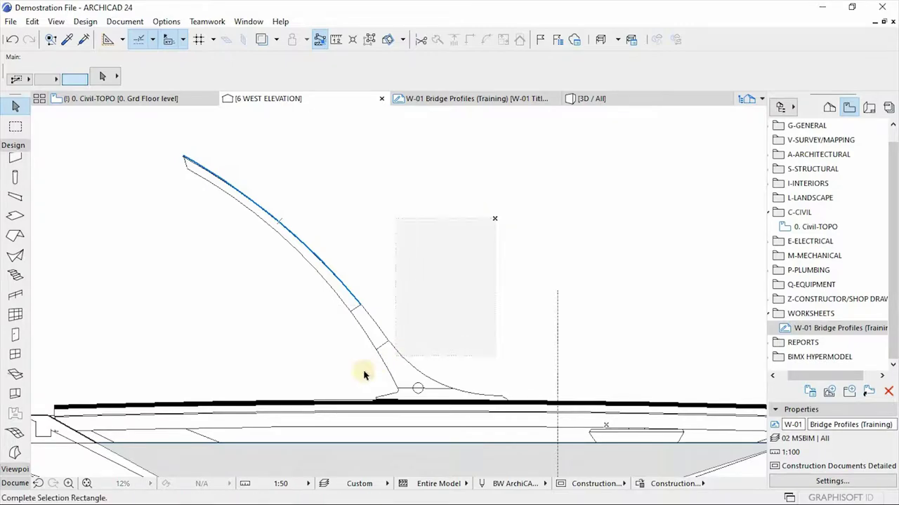
click(295, 392)
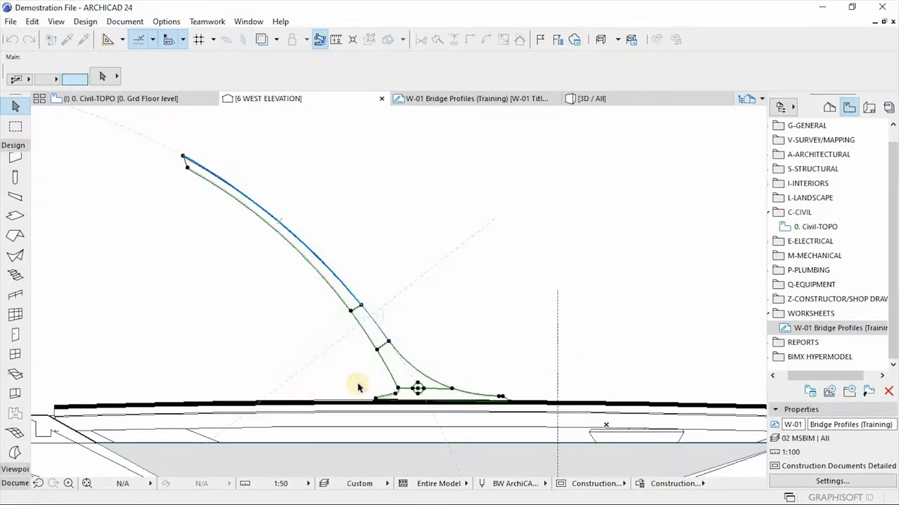
Step: Drag the pylon profile down from its curve end onto the deck endpoint, then deselect
key(ctrl+d)
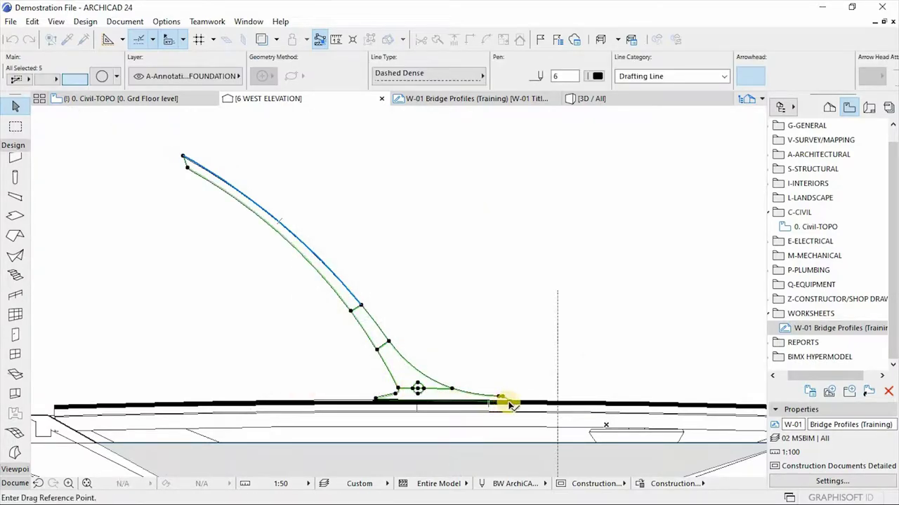
click(507, 403)
scroll(558, 416, up, 5)
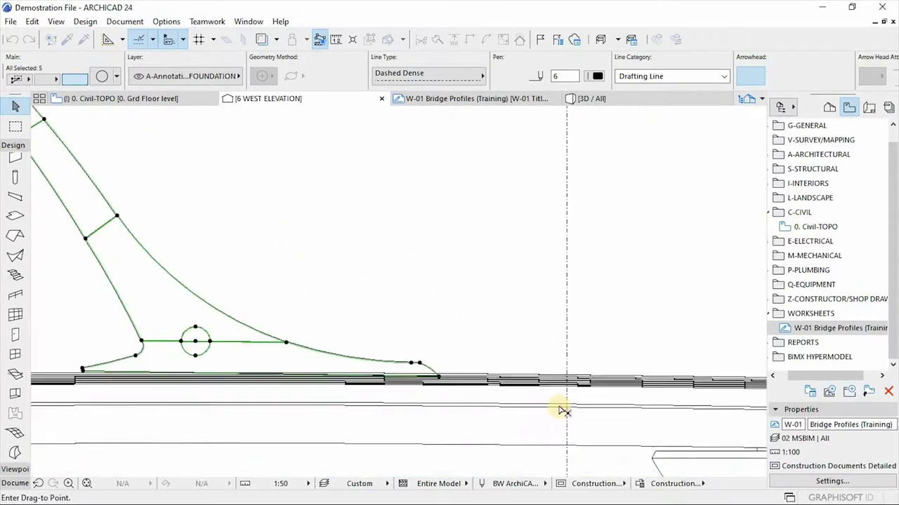
click(573, 406)
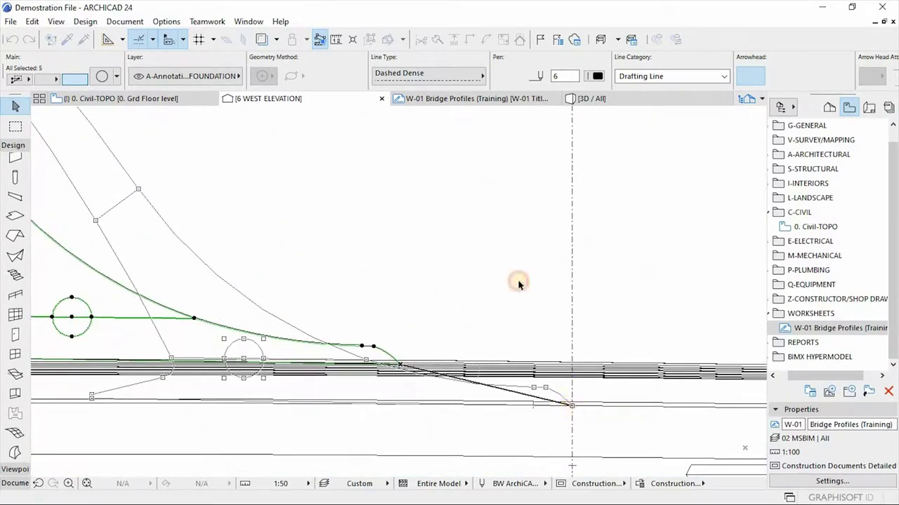
scroll(459, 288, down, 4)
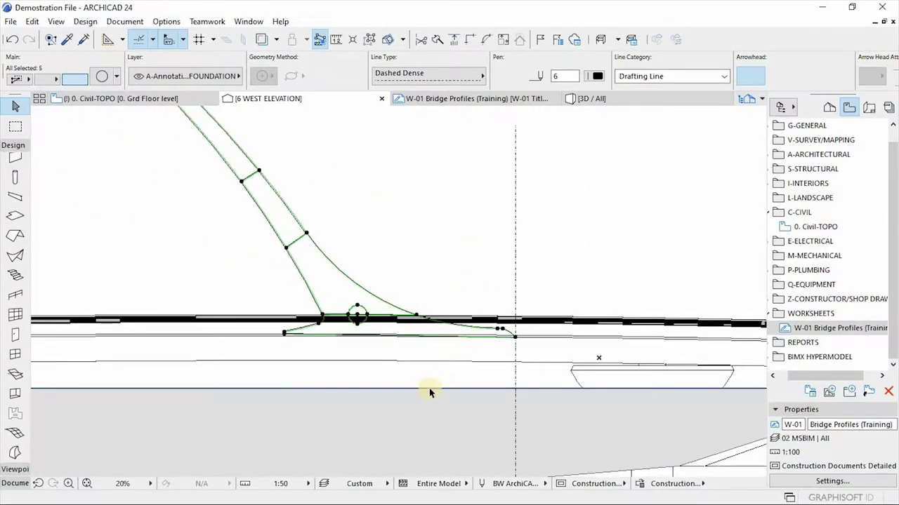
scroll(427, 386, down, 3)
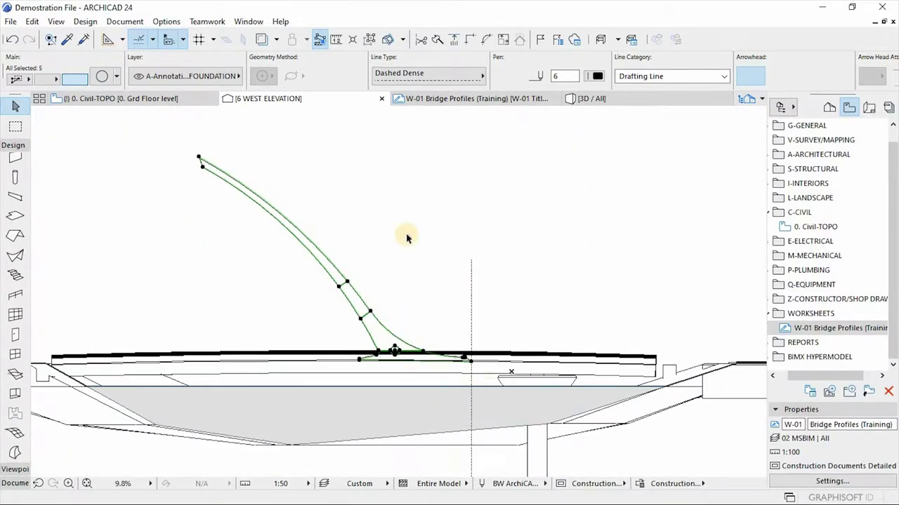
click(476, 217)
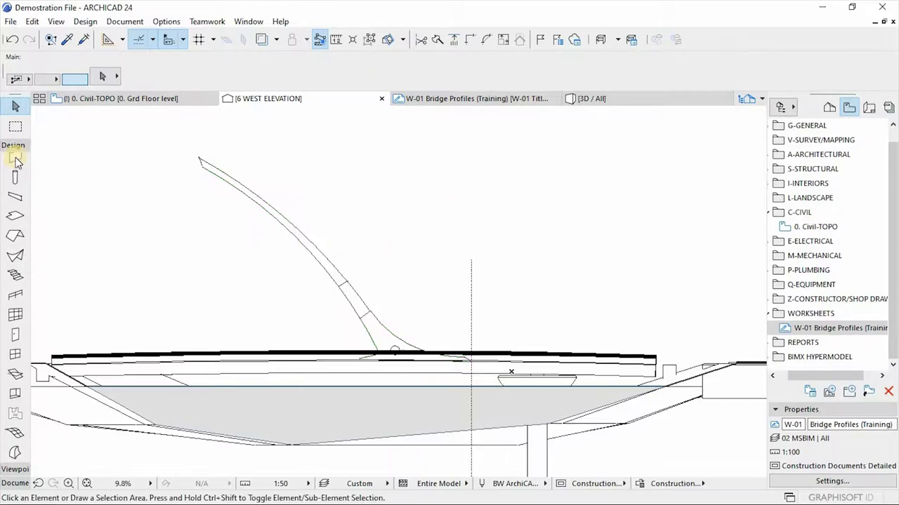
Step: Create Morphs with the Magic Wand along the upper pylon curve and at the pylon base
click(15, 454)
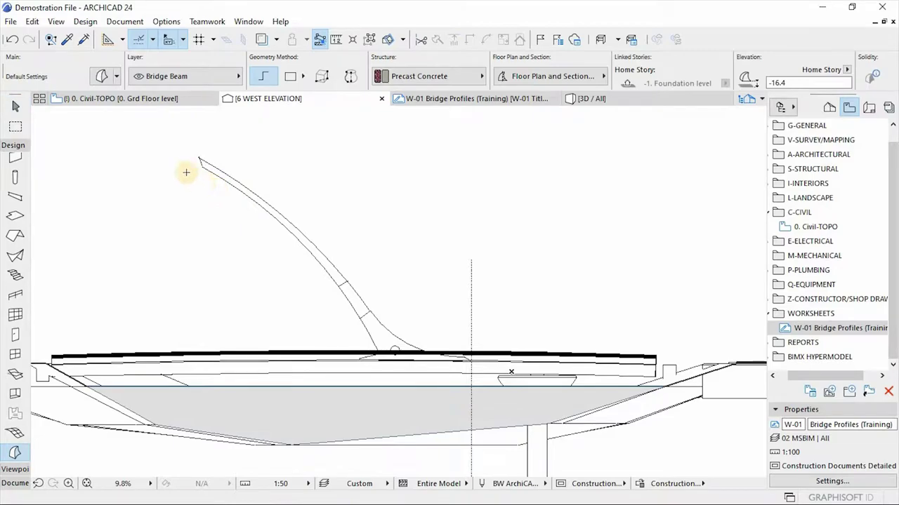
key(space)
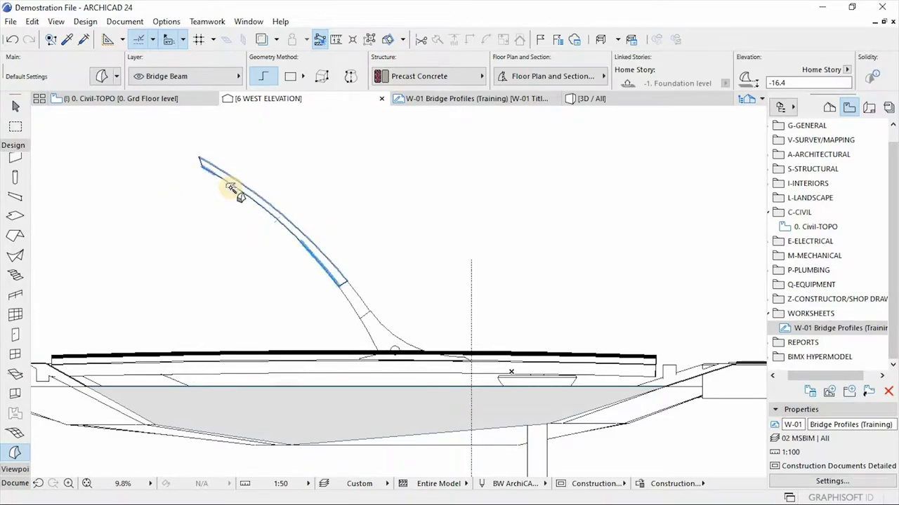
click(231, 189)
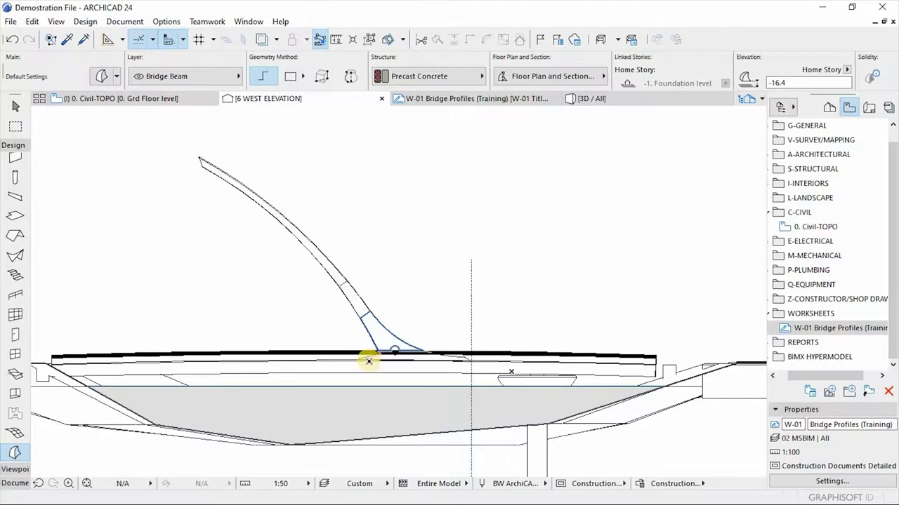
scroll(368, 360, up, 5)
scroll(367, 360, up, 3)
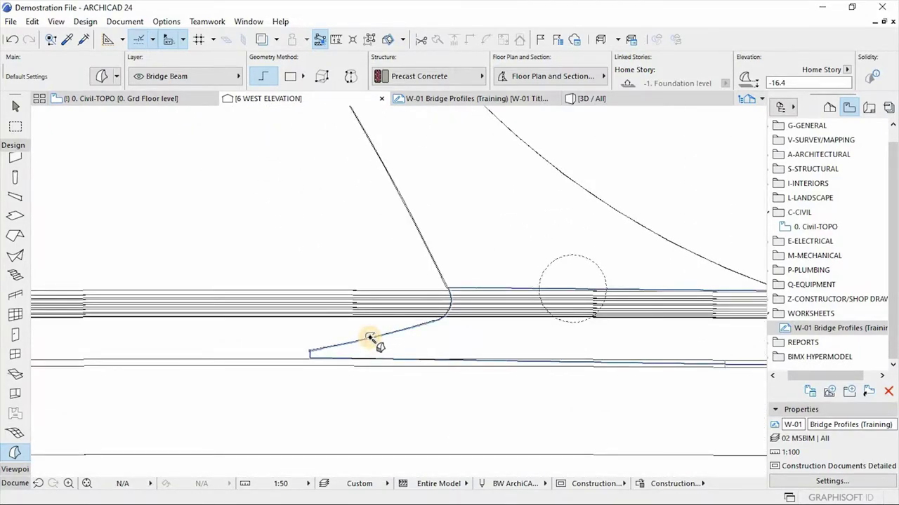
click(572, 257)
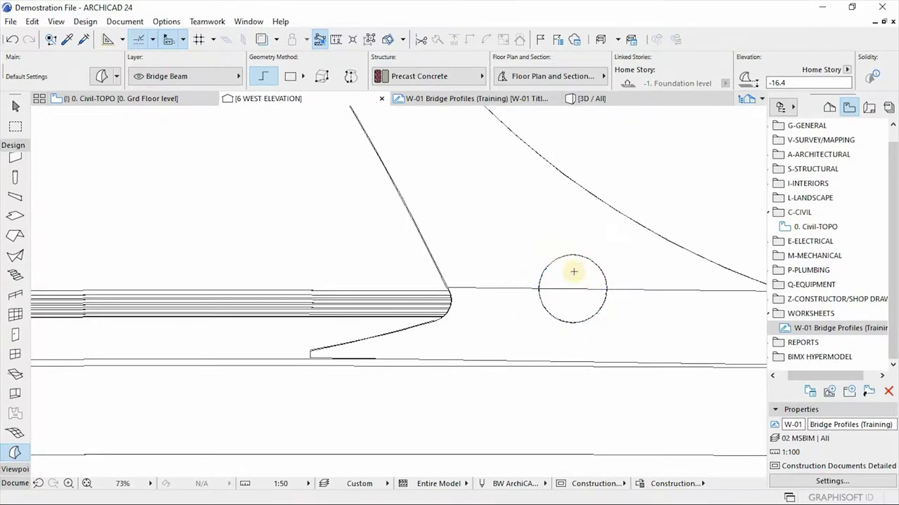
scroll(399, 353, down, 5)
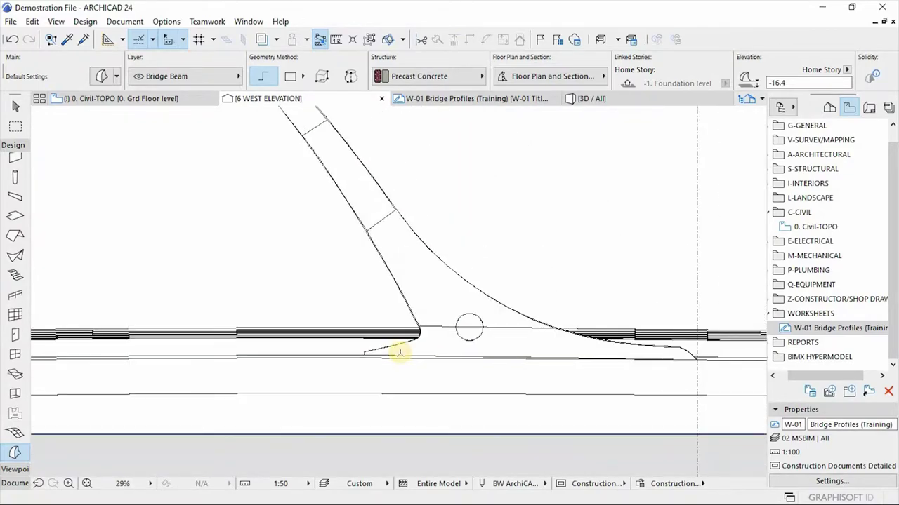
scroll(480, 390, down, 3)
scroll(480, 390, down, 1)
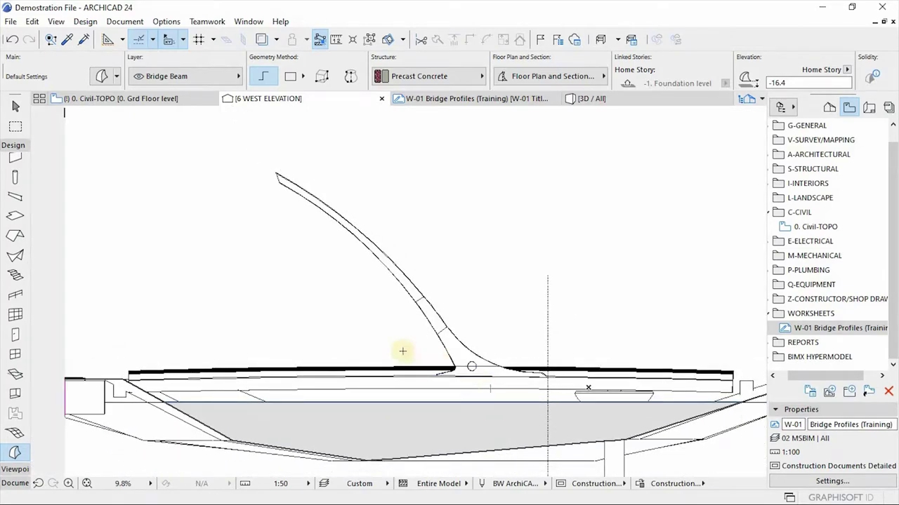
Step: In 3D / All, select the upper, middle and lower pylon Morph pieces
click(596, 99)
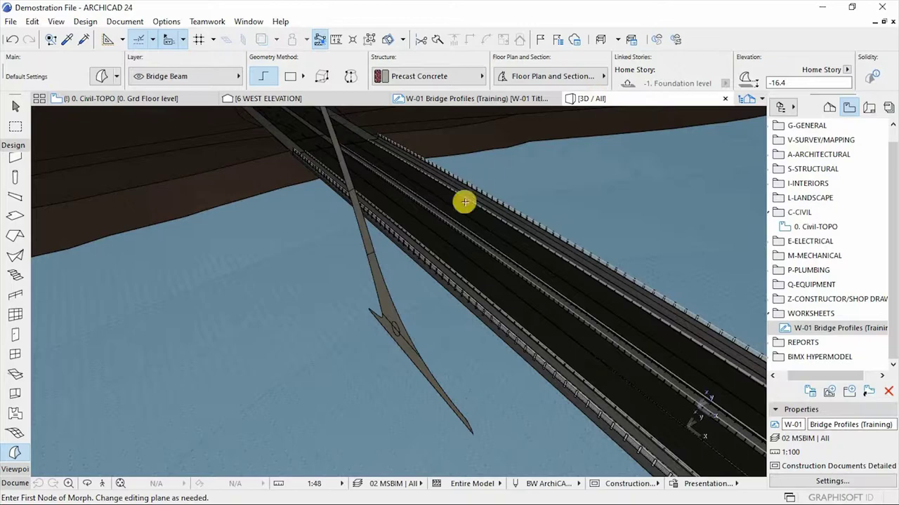
click(16, 105)
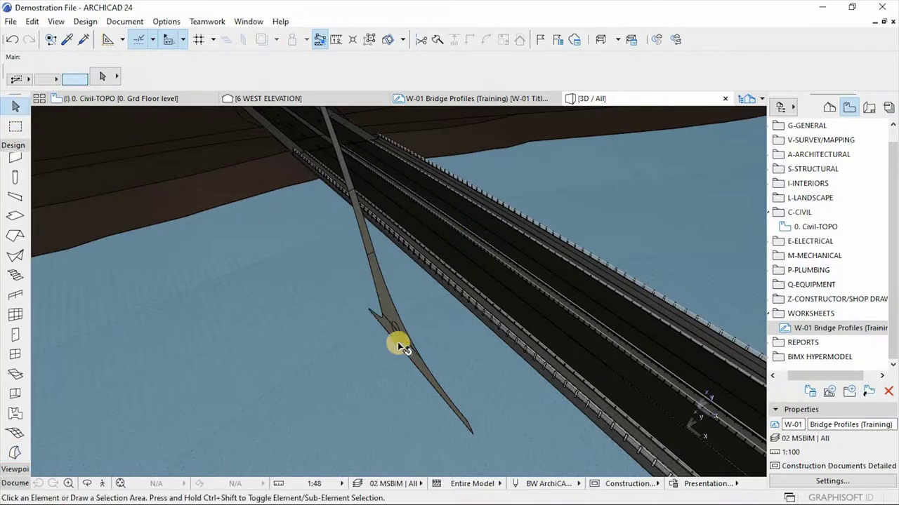
click(342, 161)
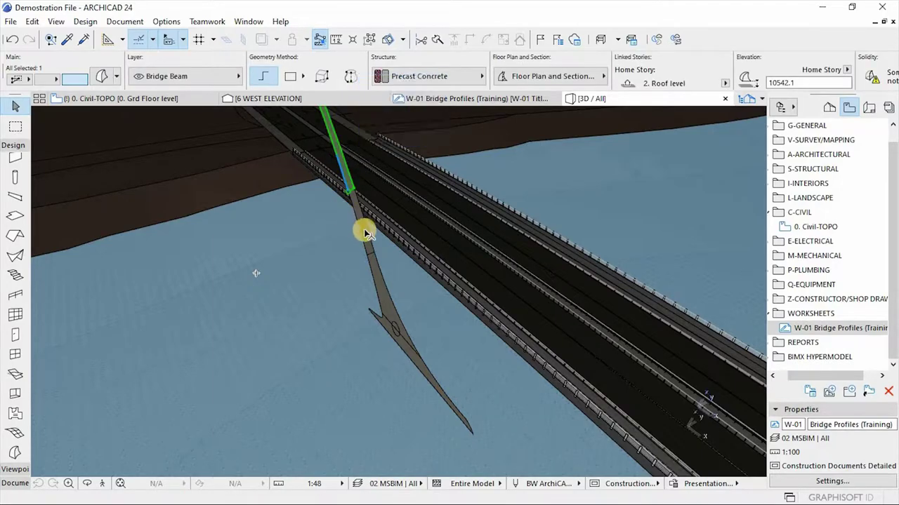
shift+click(377, 265)
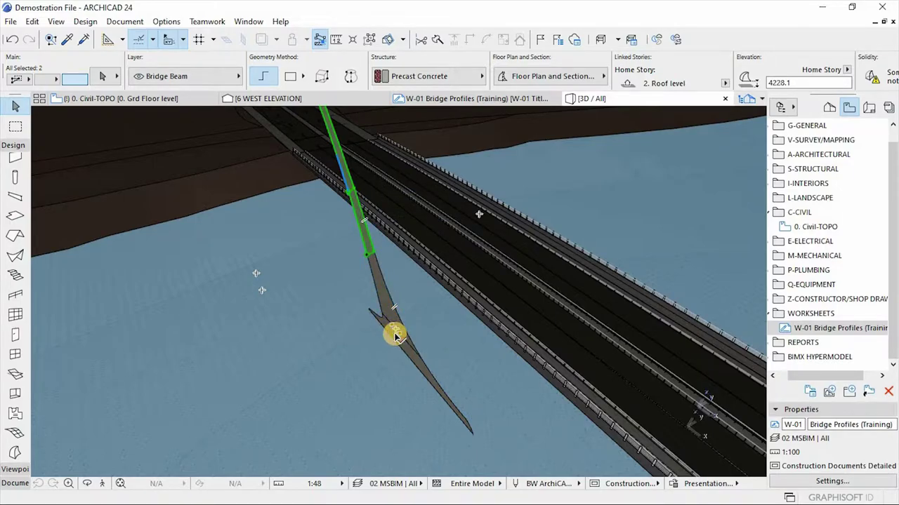
shift+click(414, 362)
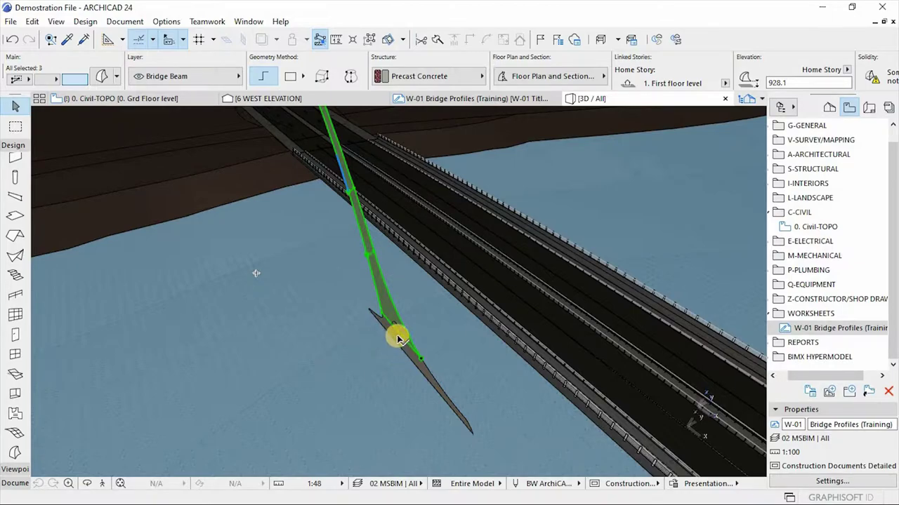
Step: Fit the model, orbit to a low side view, and add the curved piece and base to the selection
key(F5)
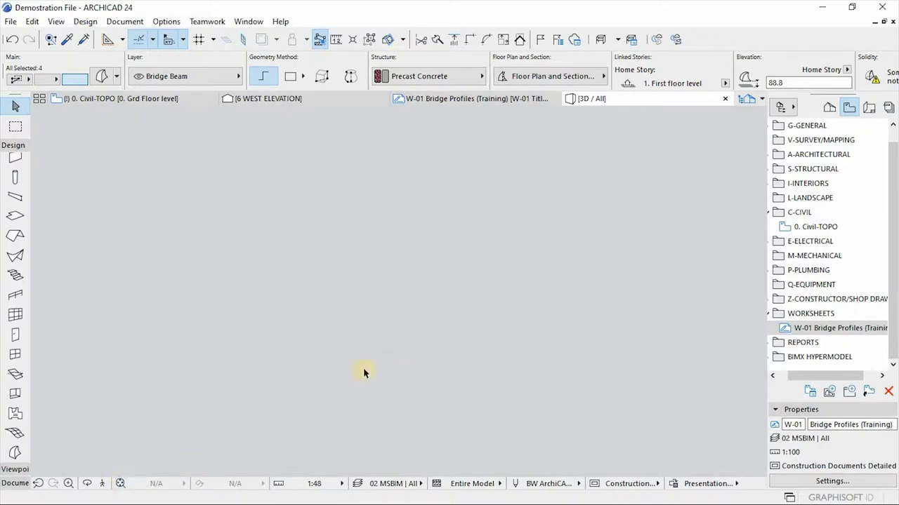
click(119, 483)
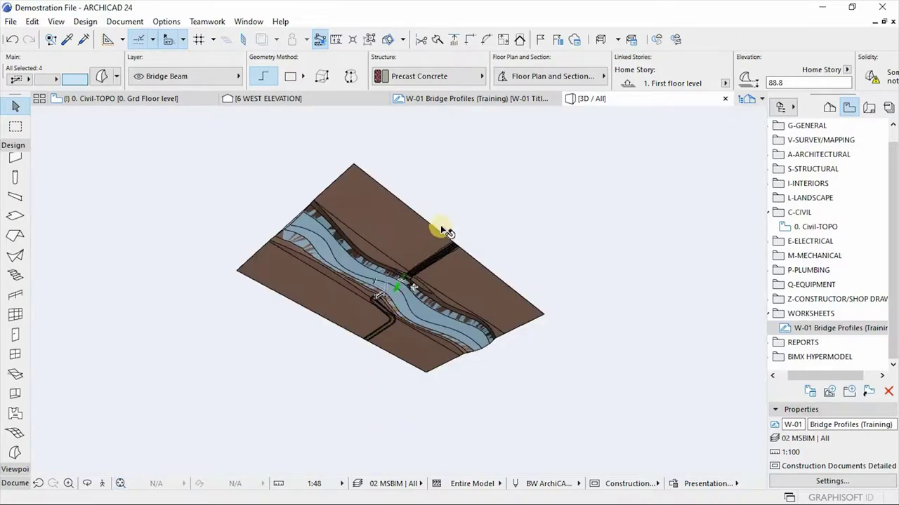
shift+middle_drag(447, 209, 395, 313)
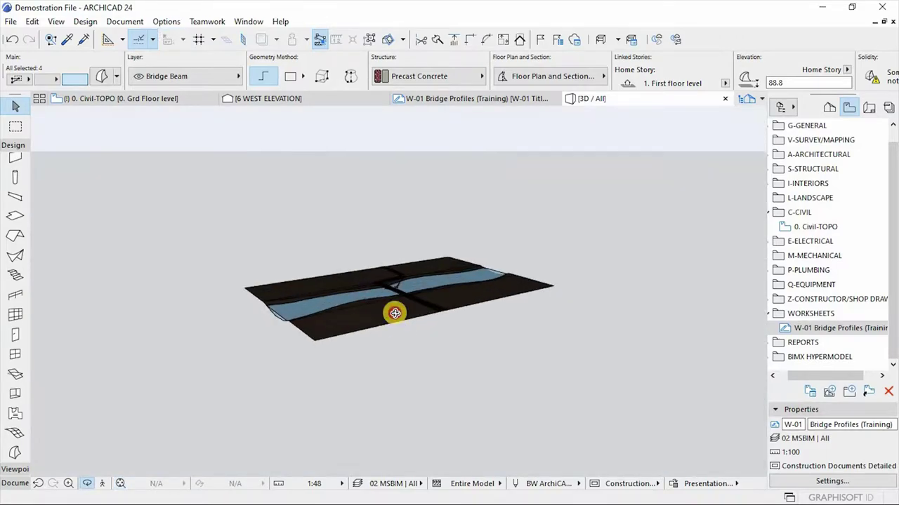
scroll(395, 313, up, 6)
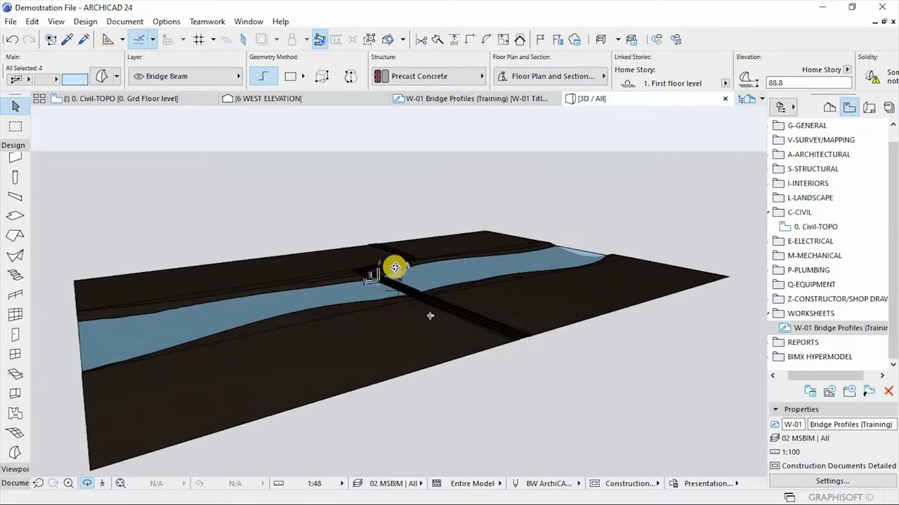
scroll(395, 268, up, 8)
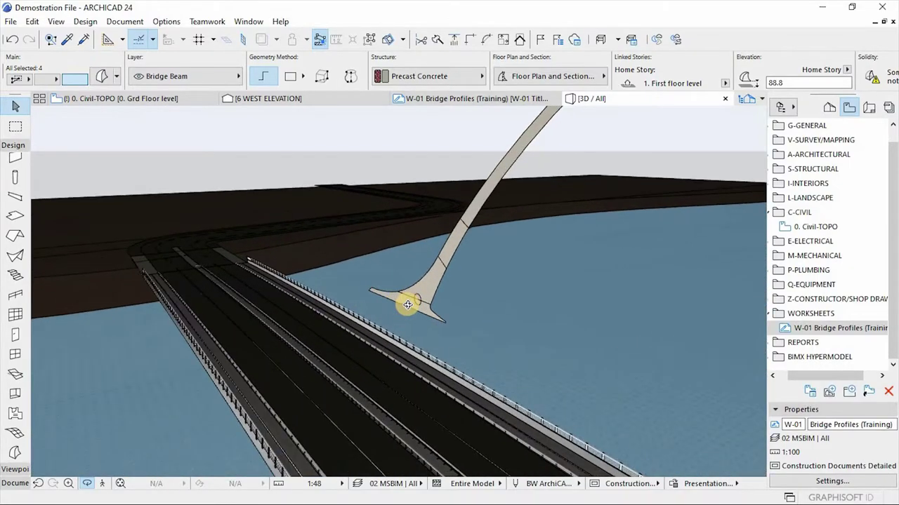
scroll(418, 287, up, 2)
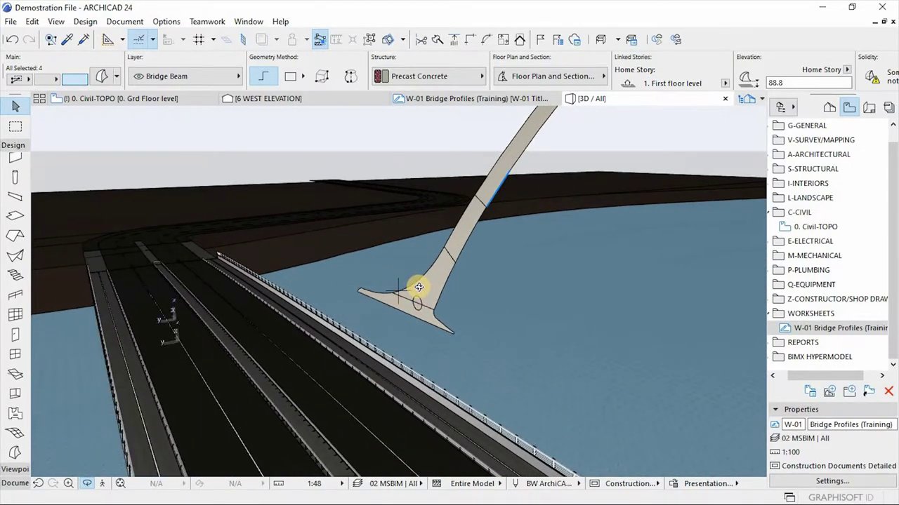
click(419, 292)
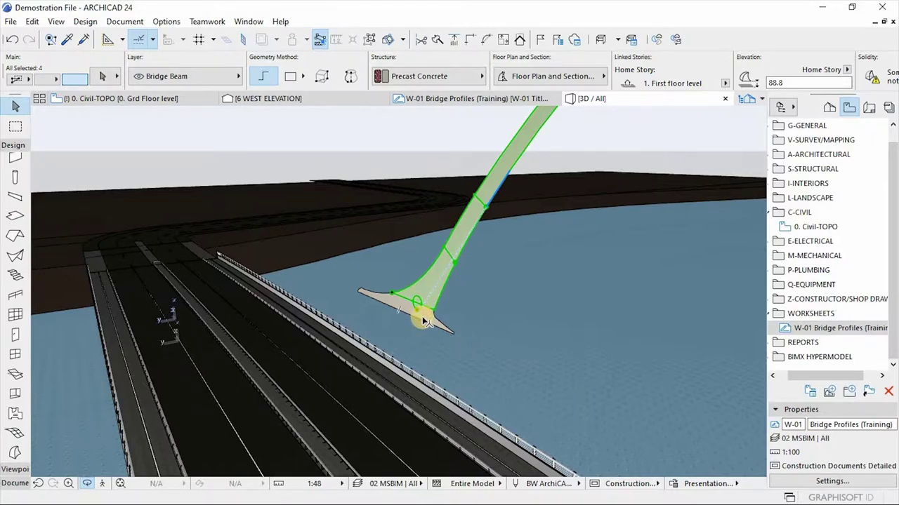
shift+click(422, 316)
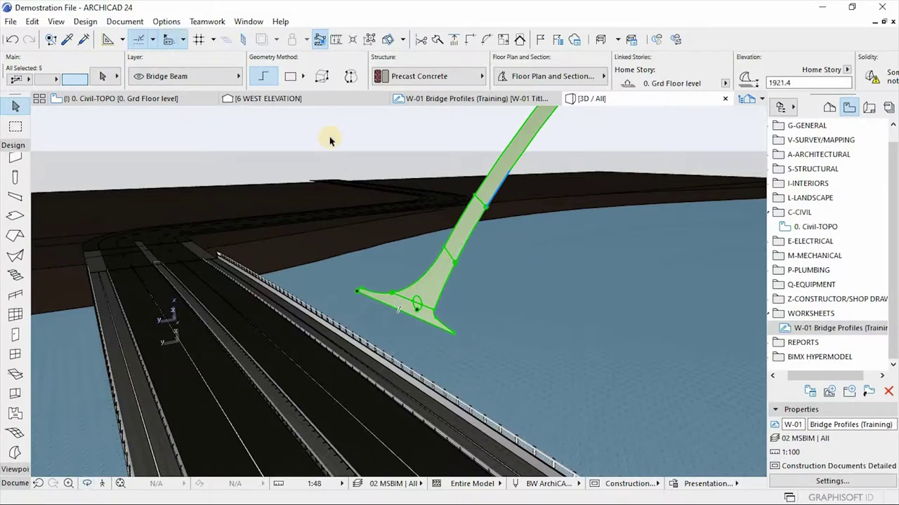
Step: Show only the selected pylon pieces with Show Selection/Marquee in 3D, then deselect
right_click(331, 125)
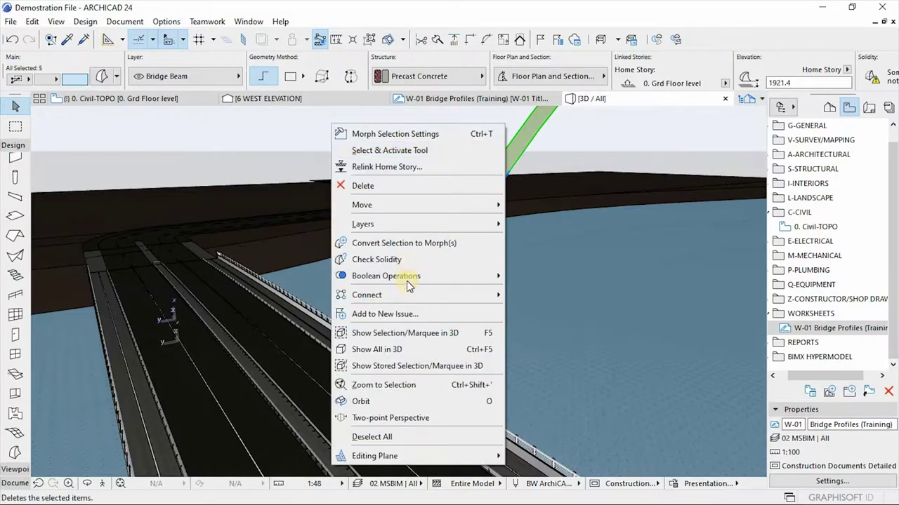
click(438, 334)
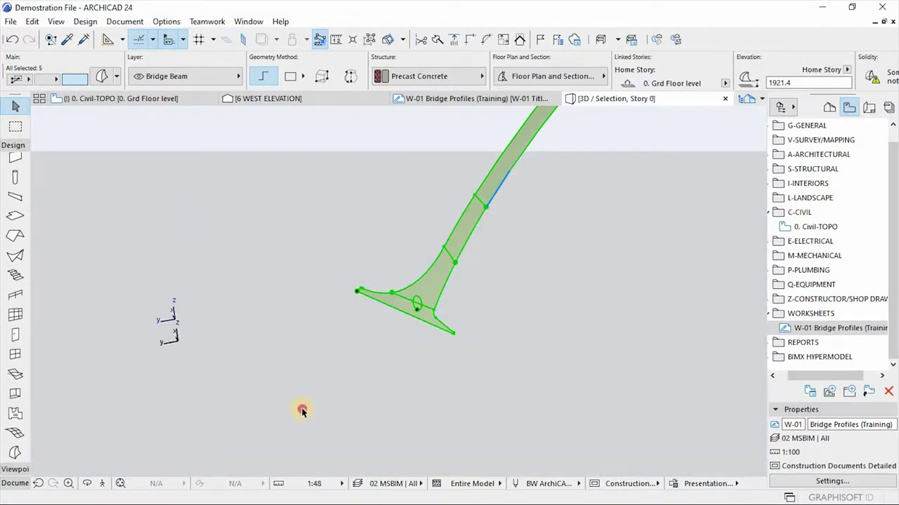
click(302, 411)
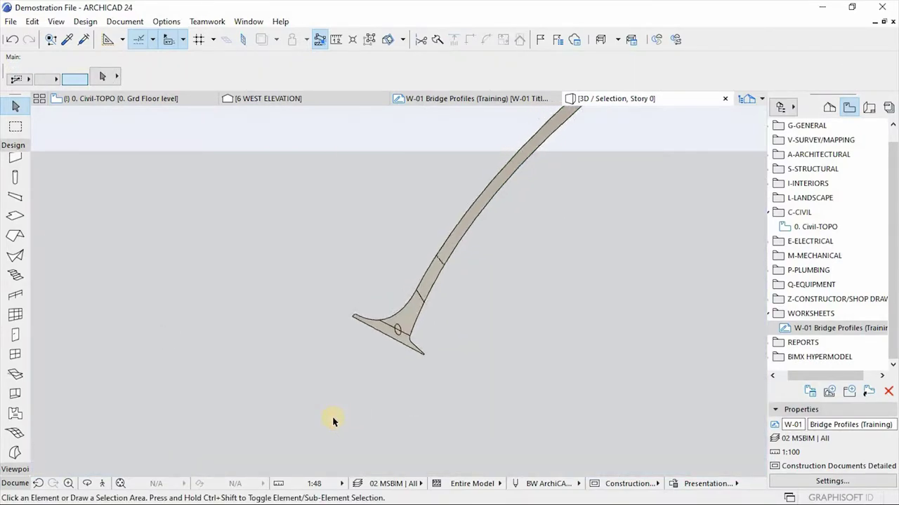
Step: Orbit around the isolated pylon and window-select all five Morph pieces
shift+middle_drag(333, 422, 390, 349)
shift+middle_drag(443, 307, 435, 347)
shift+middle_drag(508, 256, 301, 438)
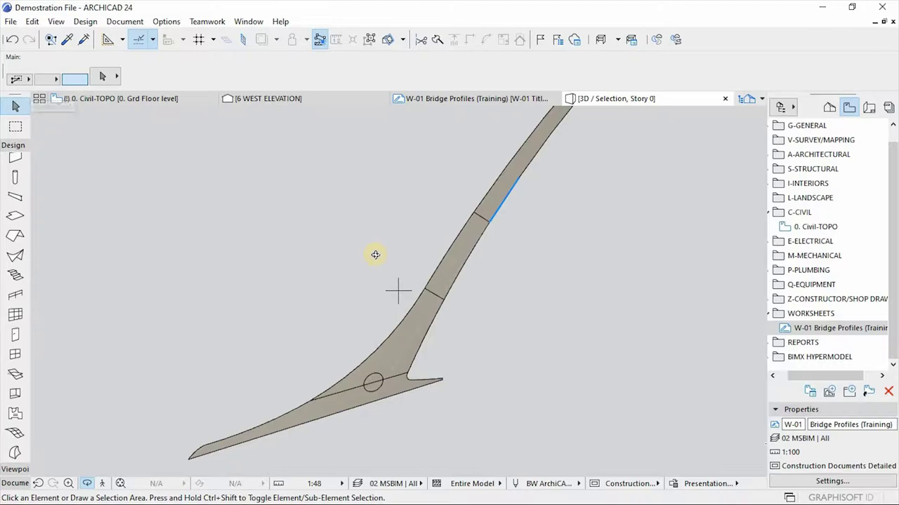
drag(599, 184, 248, 443)
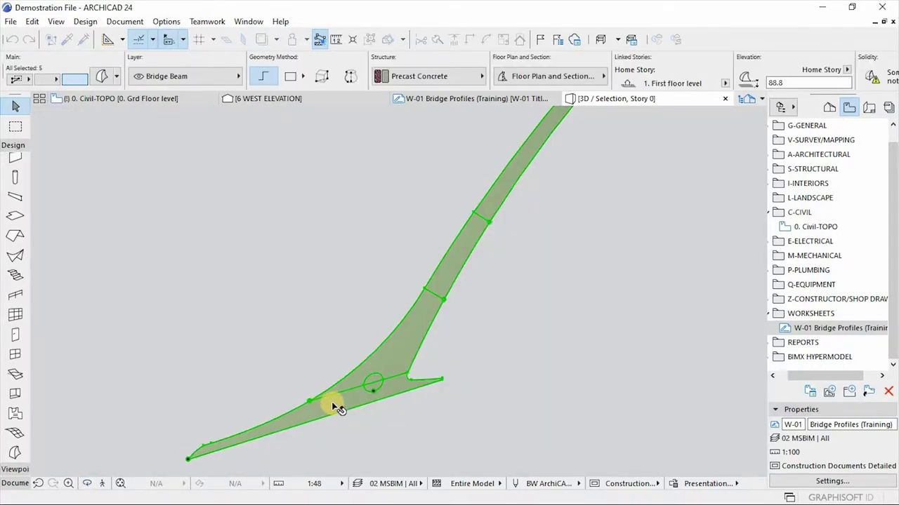
mouse_move(335, 400)
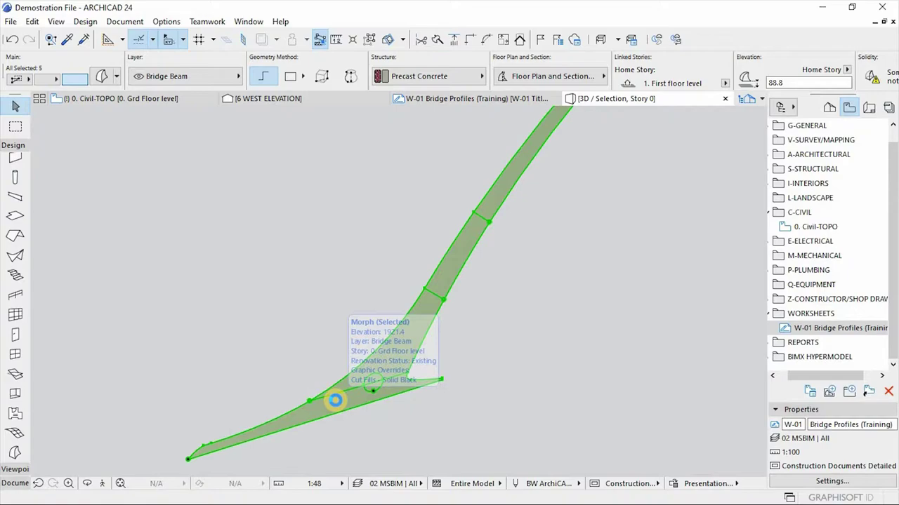
Step: Push/Pull each flat pylon Morph face out by 1200, from base to upper piece, then deselect
click(335, 399)
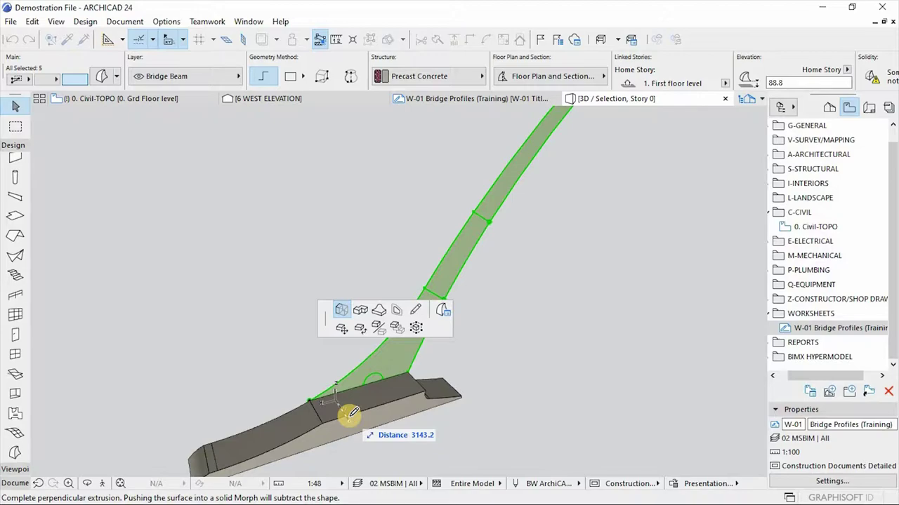
text(1200)
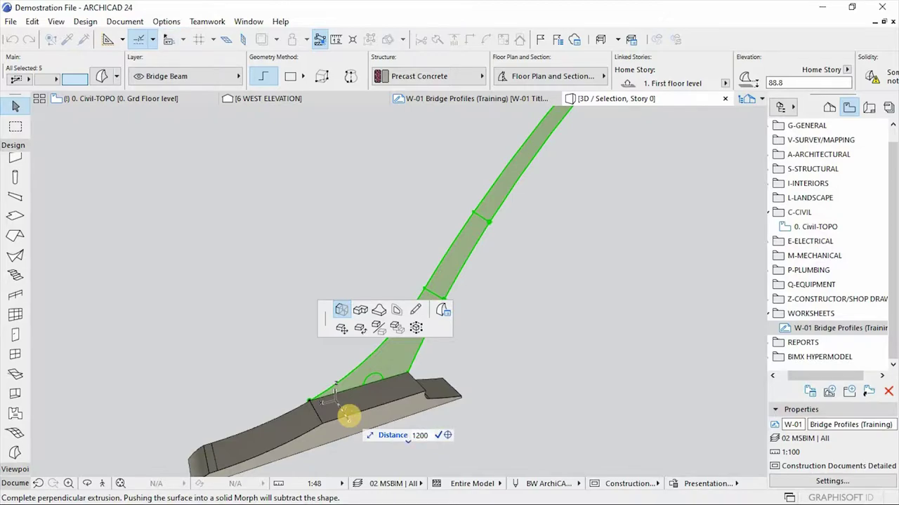
key(Return)
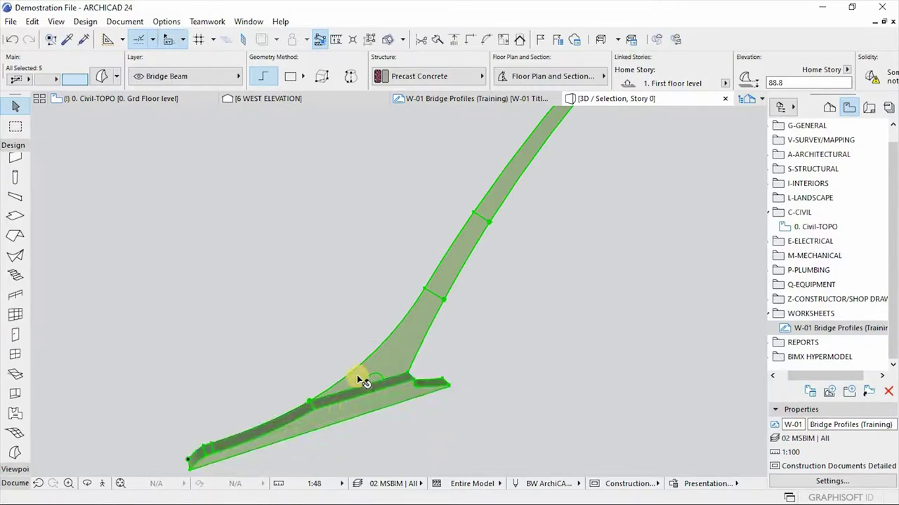
click(403, 332)
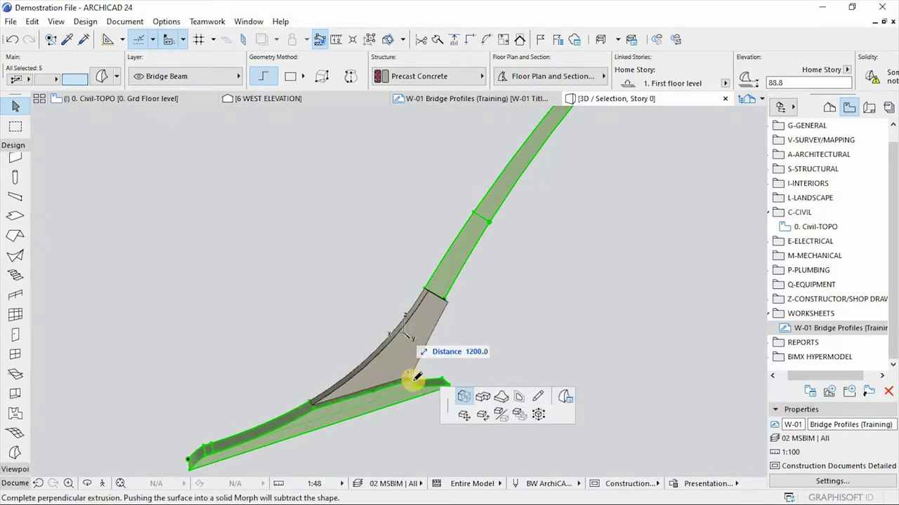
click(321, 405)
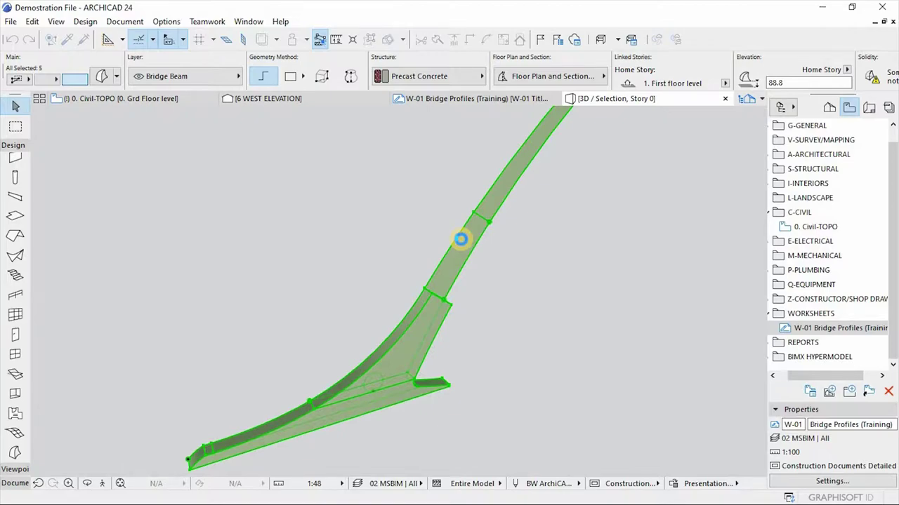
click(460, 239)
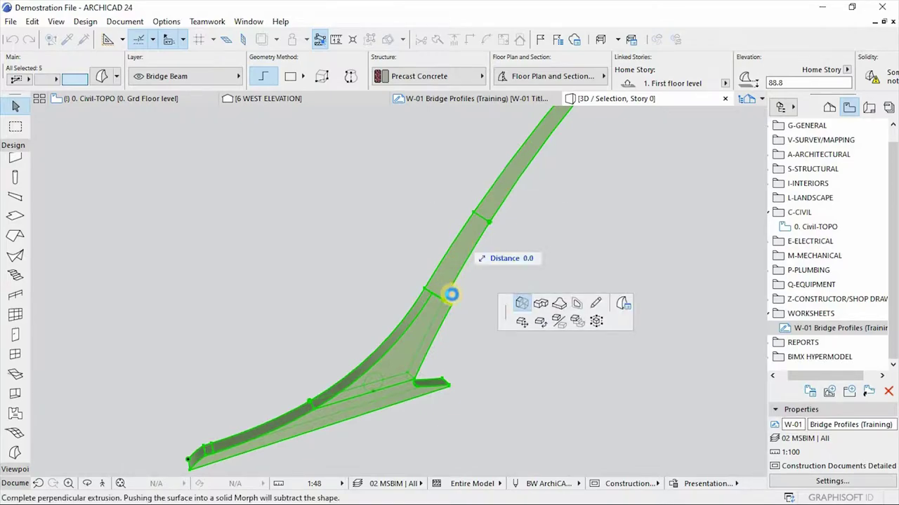
click(518, 168)
click(518, 162)
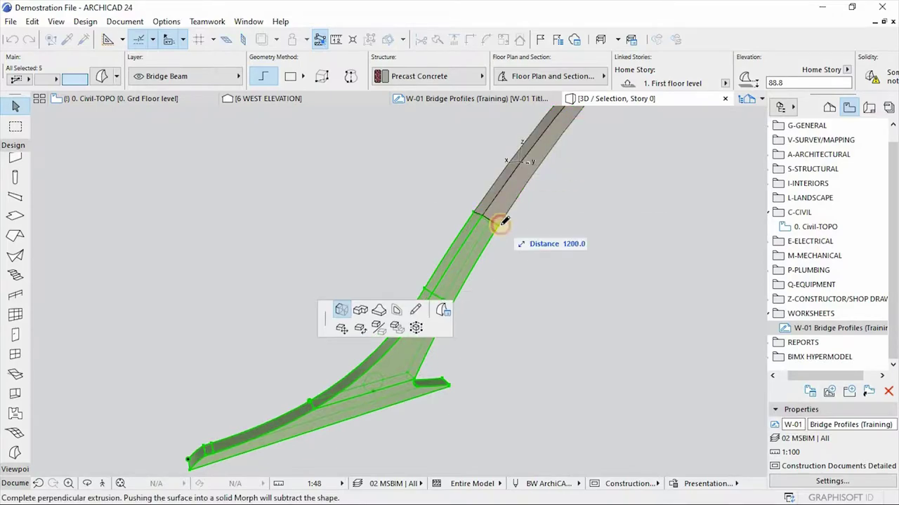
click(512, 247)
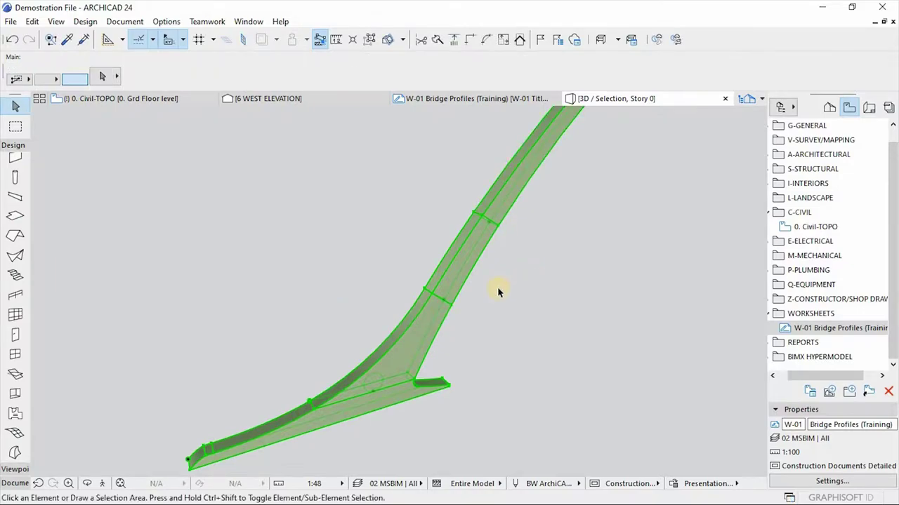
key(Escape)
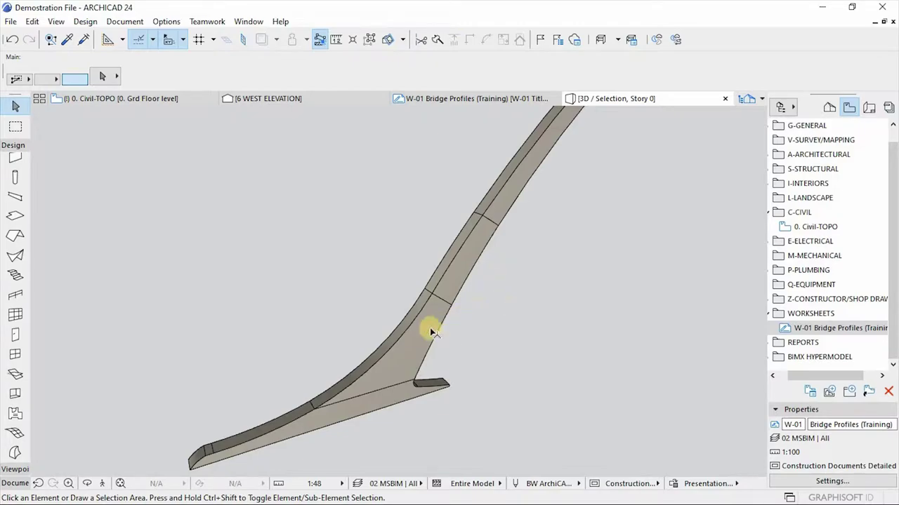
Step: Select the lower arch Morph above the deck and chamfer one of its edges with radius 400
click(408, 334)
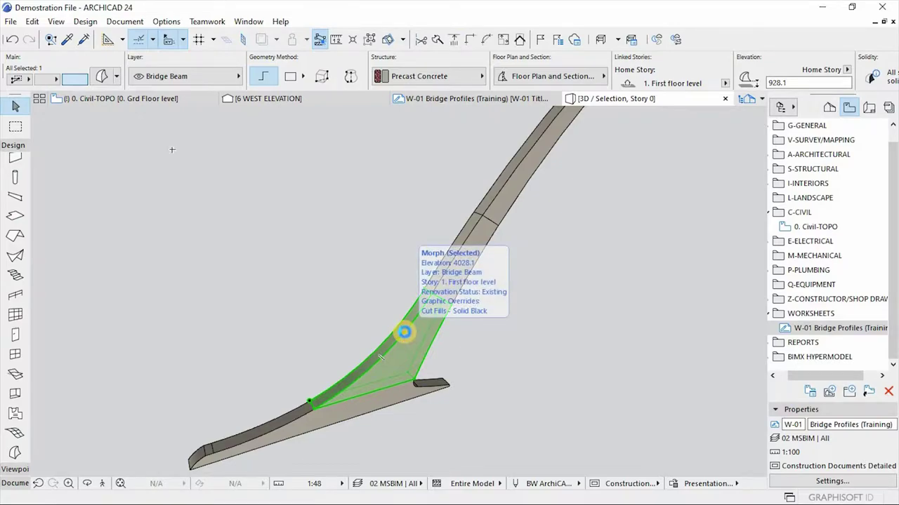
click(404, 331)
click(487, 391)
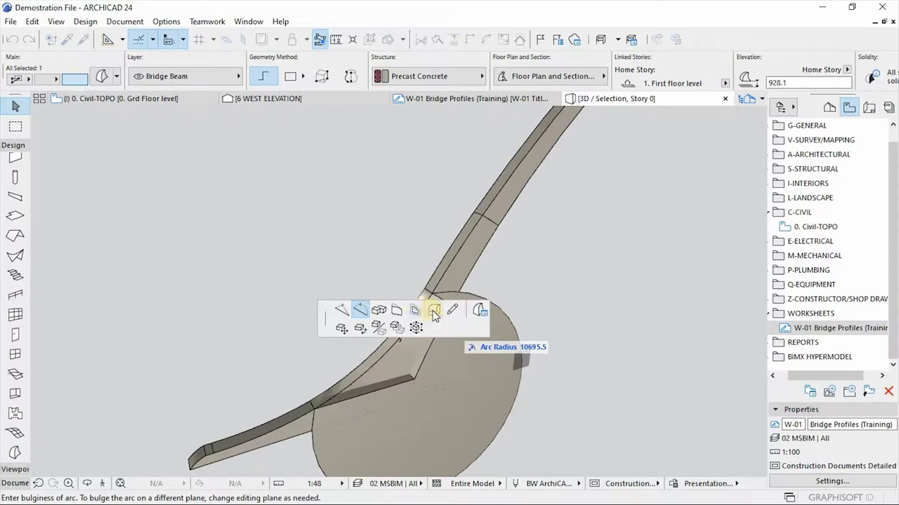
click(433, 310)
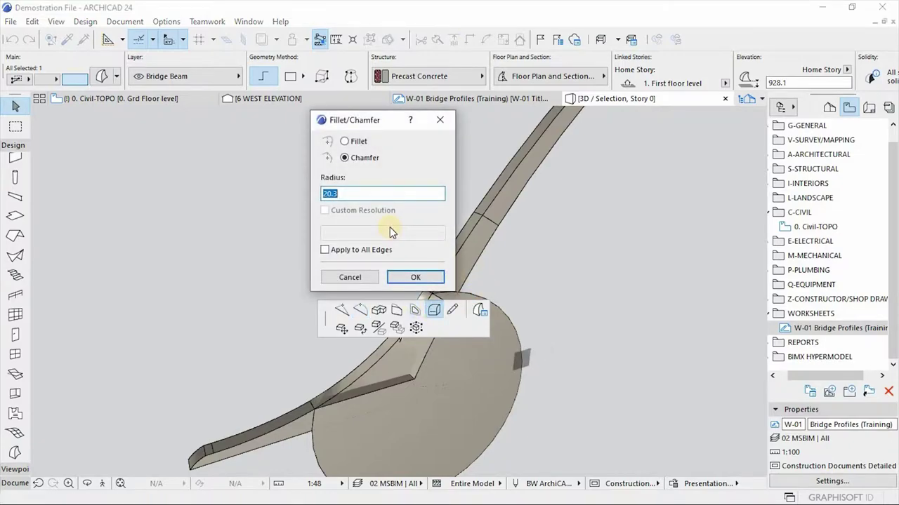
text(400)
key(Return)
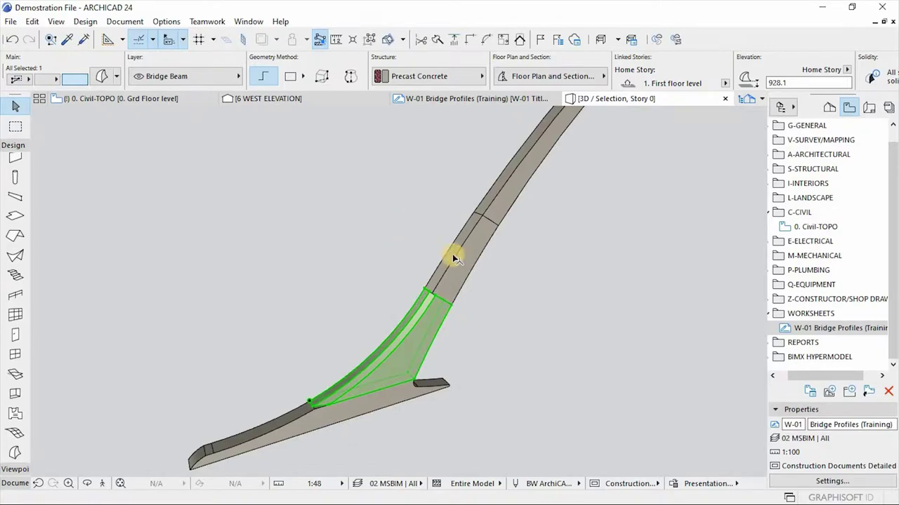
Step: Chamfer an edge of the next arch Morph segment up with a 400 radius
scroll(470, 234, up, 2)
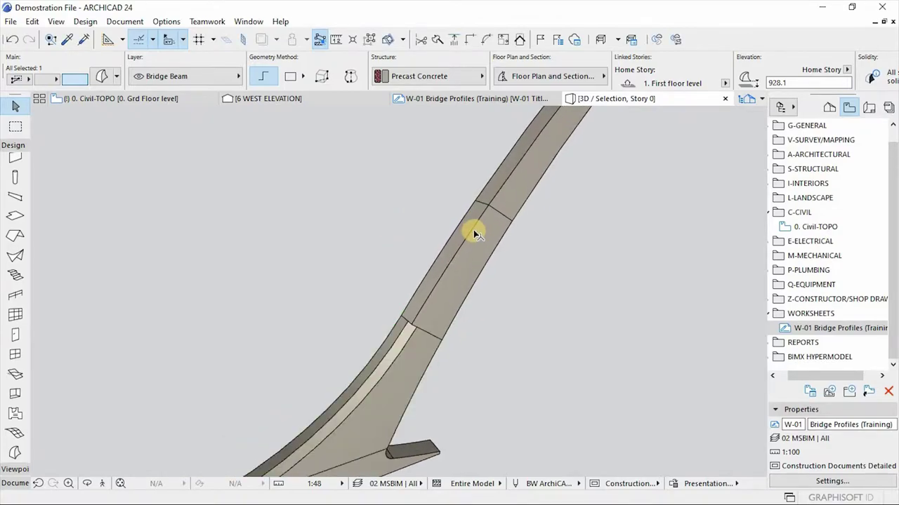
click(470, 233)
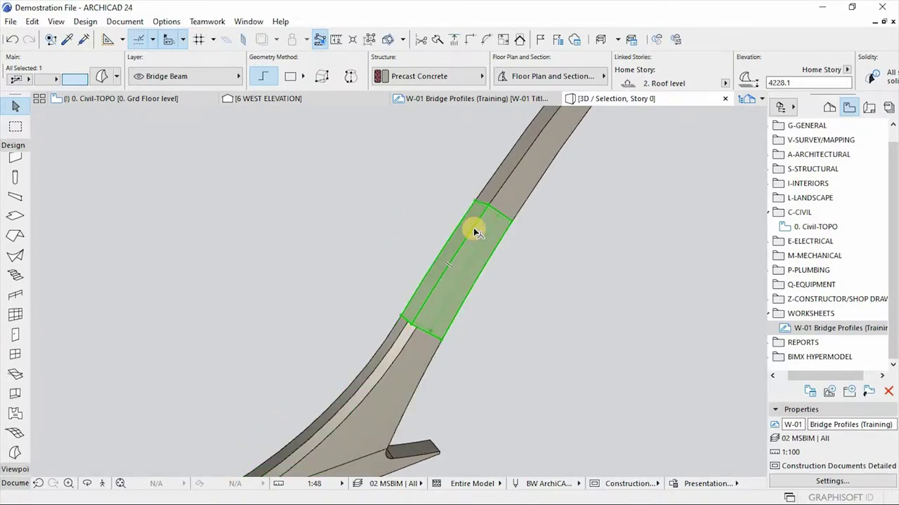
click(422, 303)
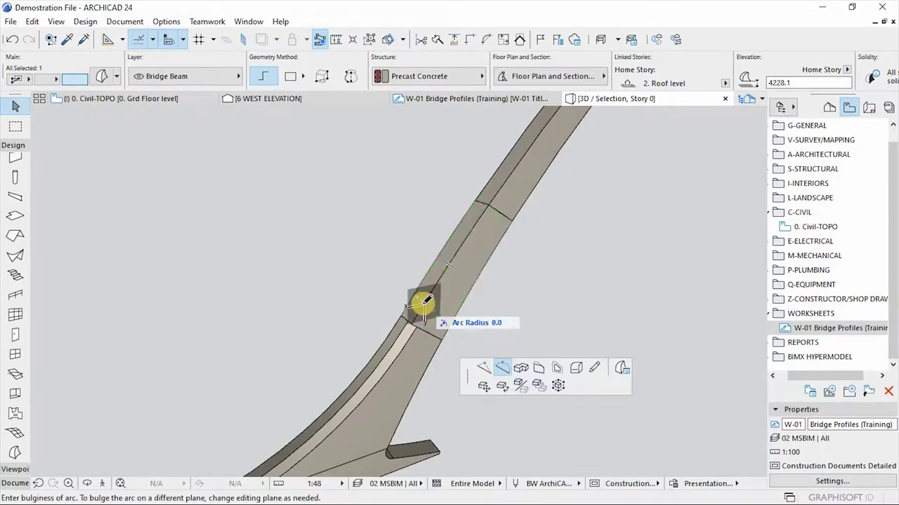
click(434, 312)
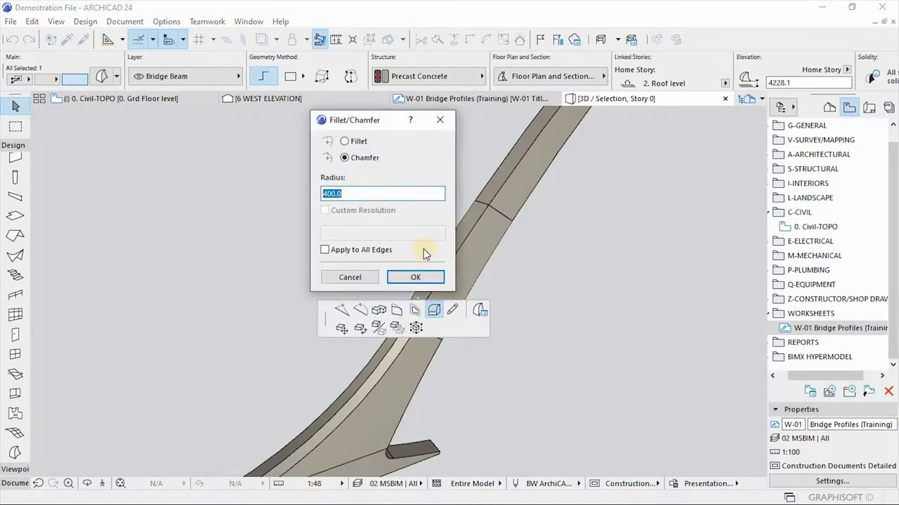
click(413, 278)
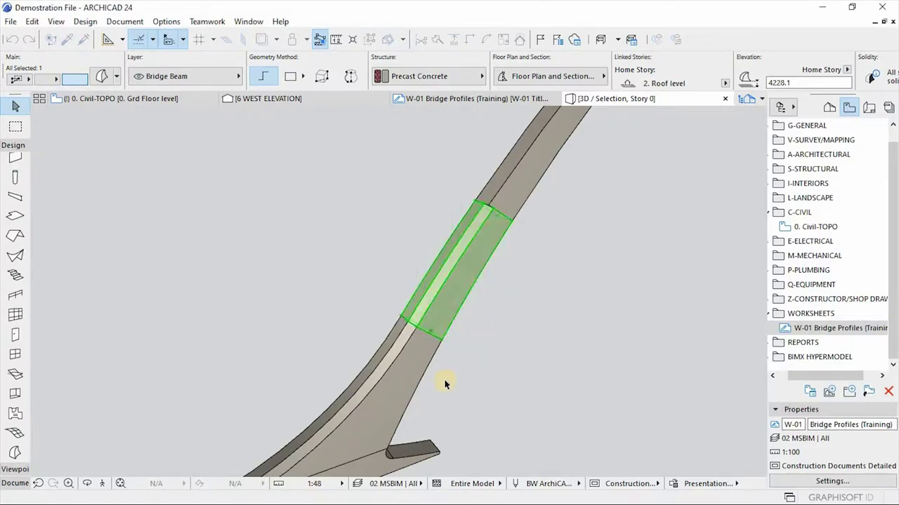
Step: Chamfer an edge of the upper arch Morph segment with a 400 radius
click(514, 180)
click(505, 186)
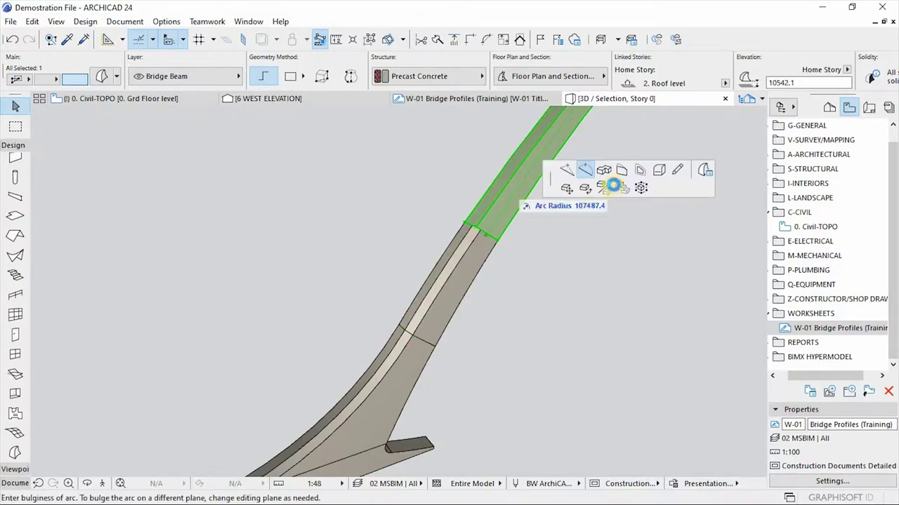
click(659, 170)
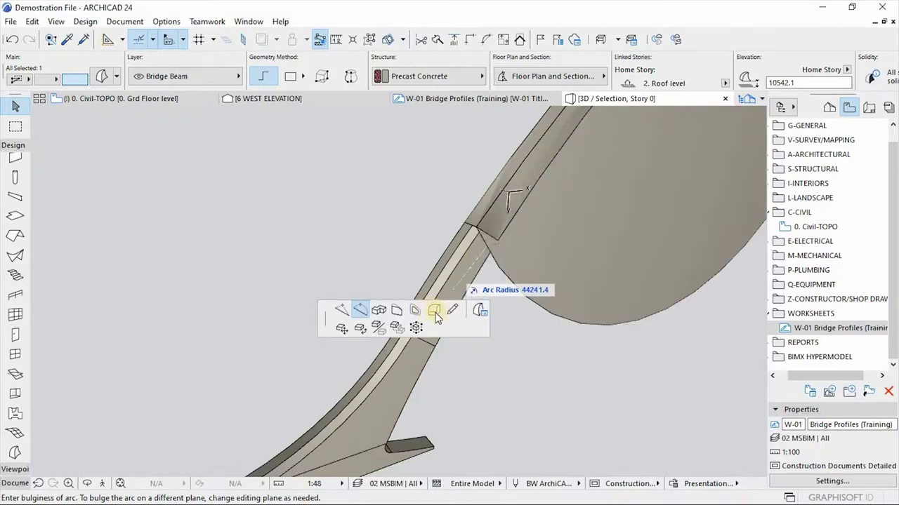
click(452, 284)
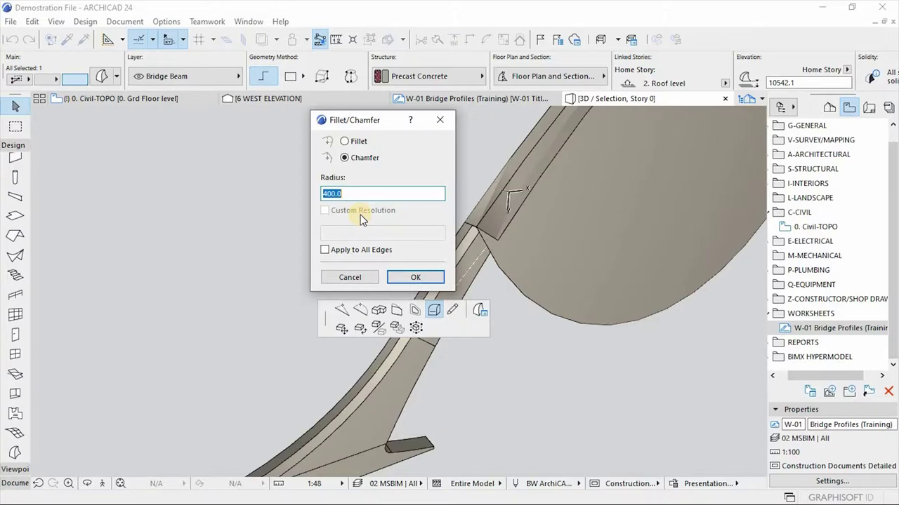
click(413, 277)
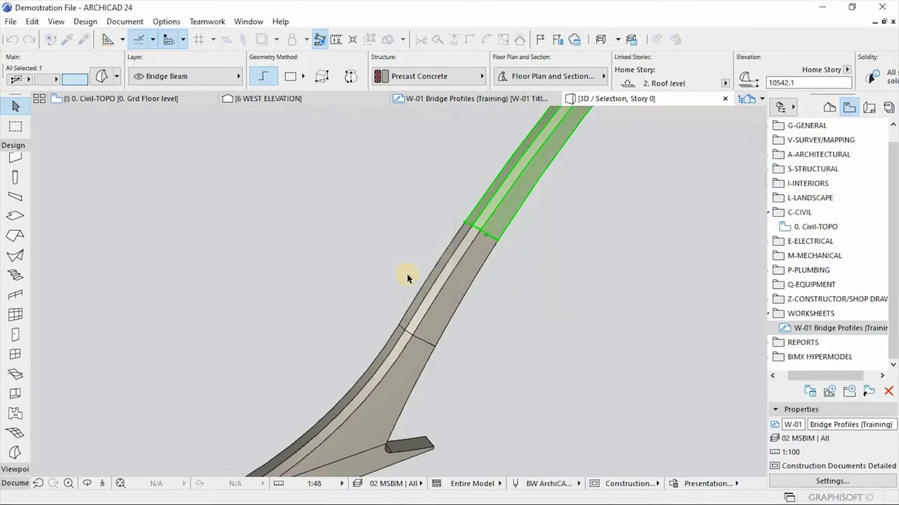
click(474, 307)
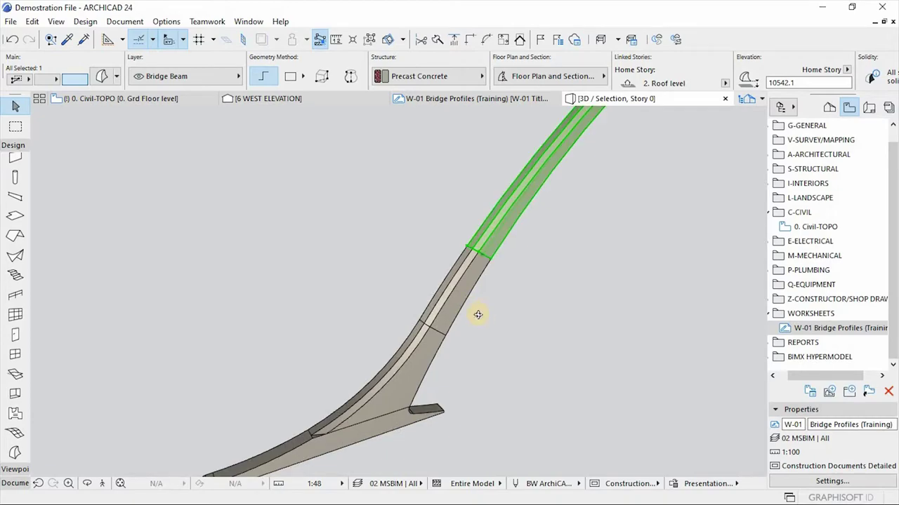
Step: From the arch's other side, chamfer the top Morph segment's edge at 400
shift+middle_drag(353, 349, 265, 283)
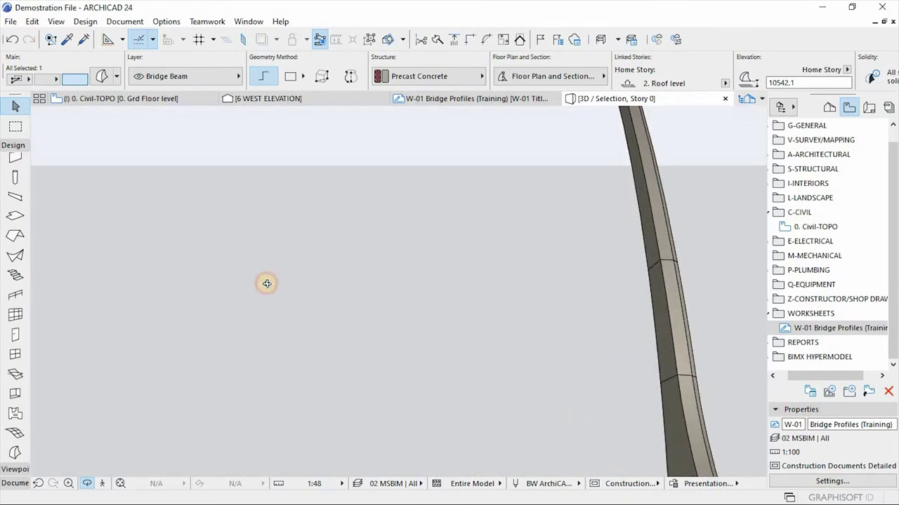
click(688, 399)
shift+middle_drag(187, 353, 721, 289)
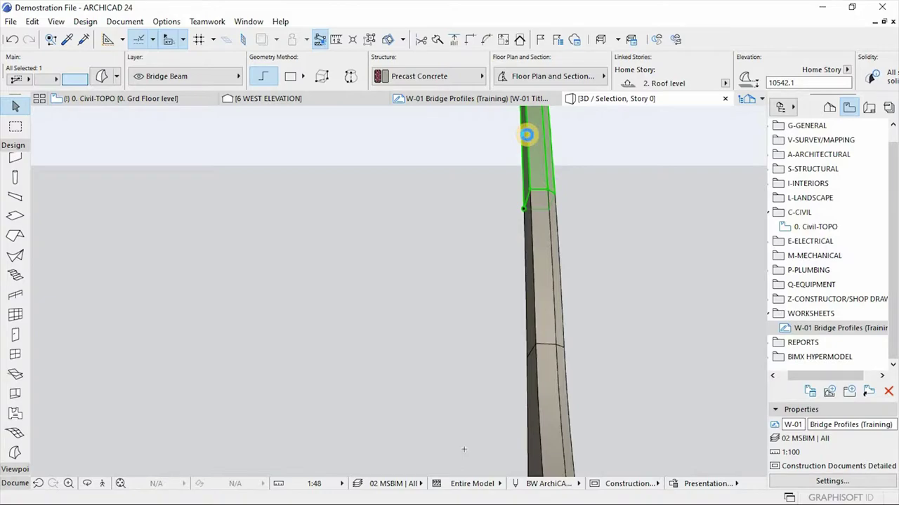
click(526, 133)
click(601, 200)
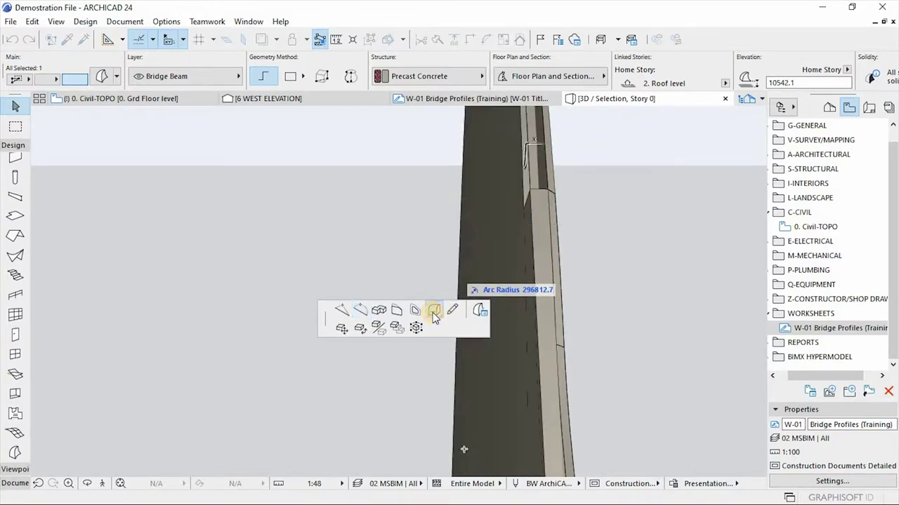
click(433, 311)
click(407, 277)
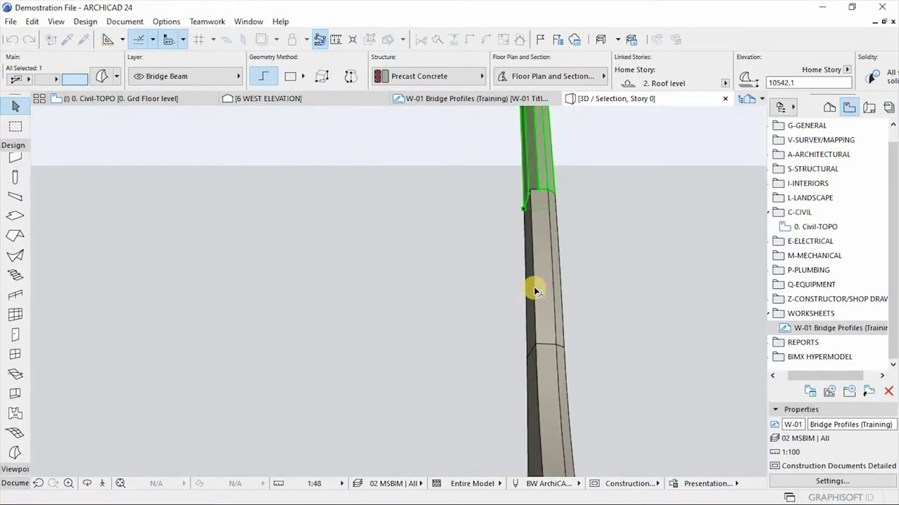
Step: Chamfer the middle arch segment's edge at 400
click(534, 286)
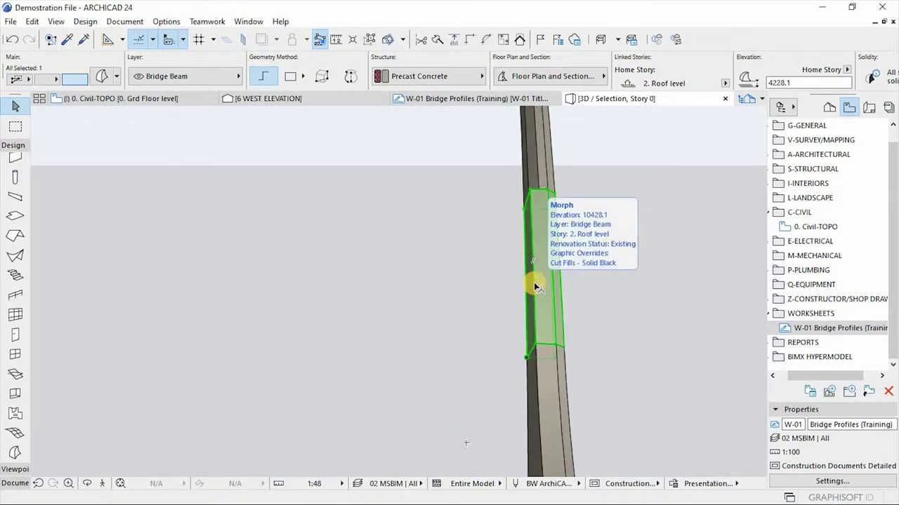
click(533, 283)
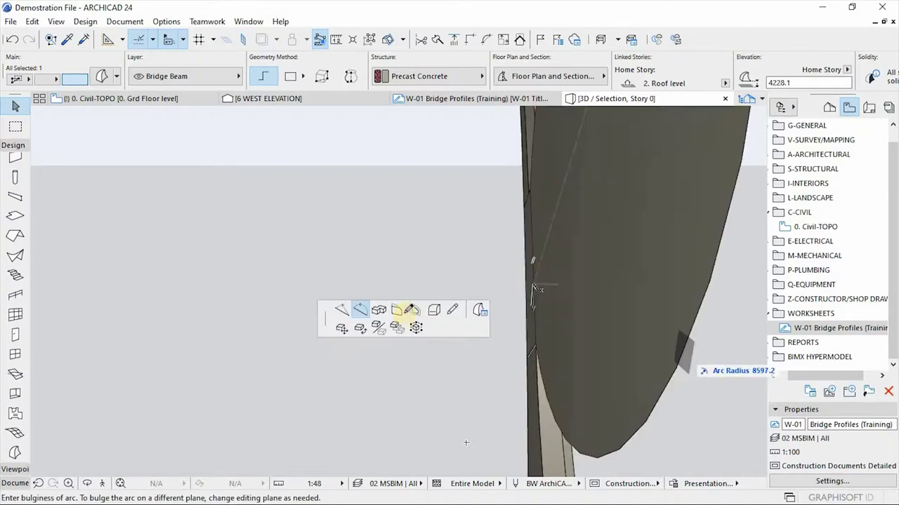
click(433, 311)
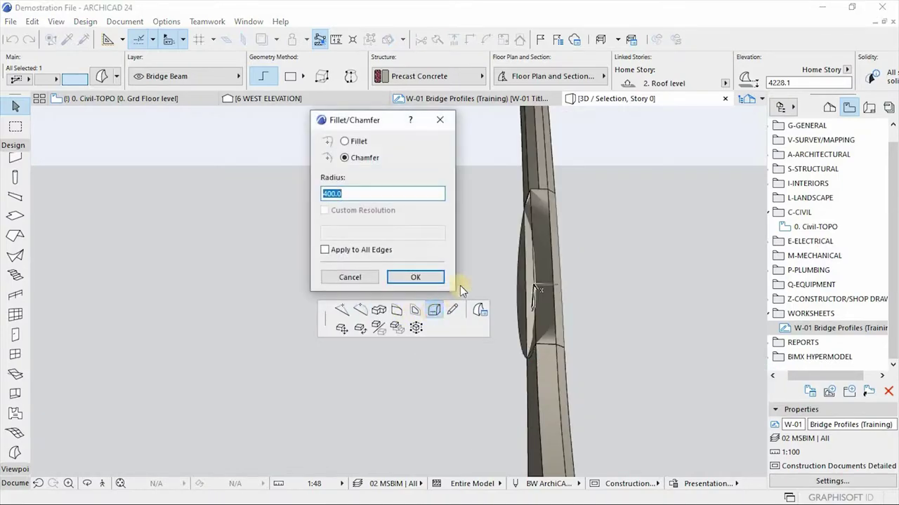
click(415, 276)
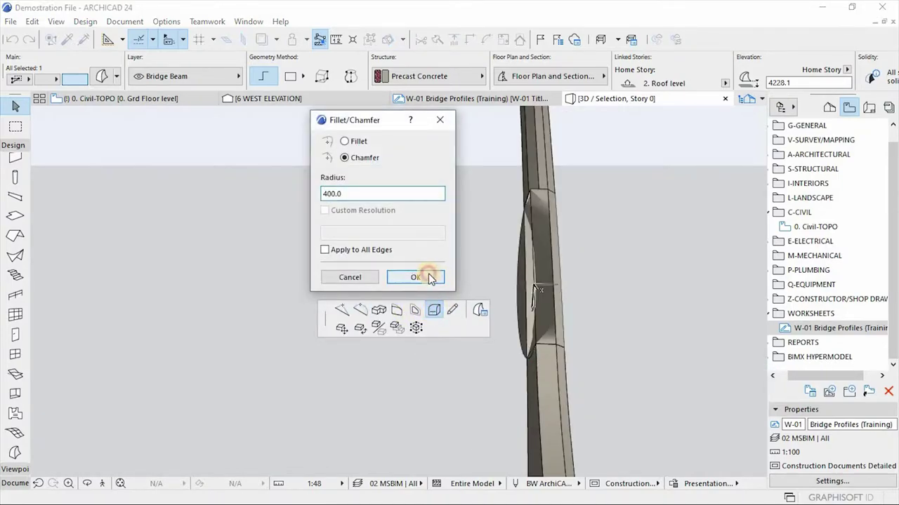
Step: Chamfer the lower arch segment's edge at 400
click(537, 390)
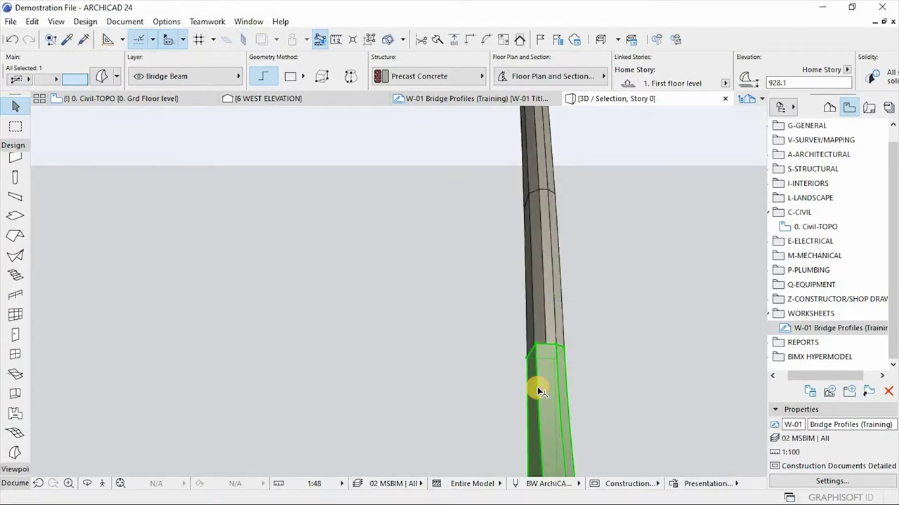
click(537, 387)
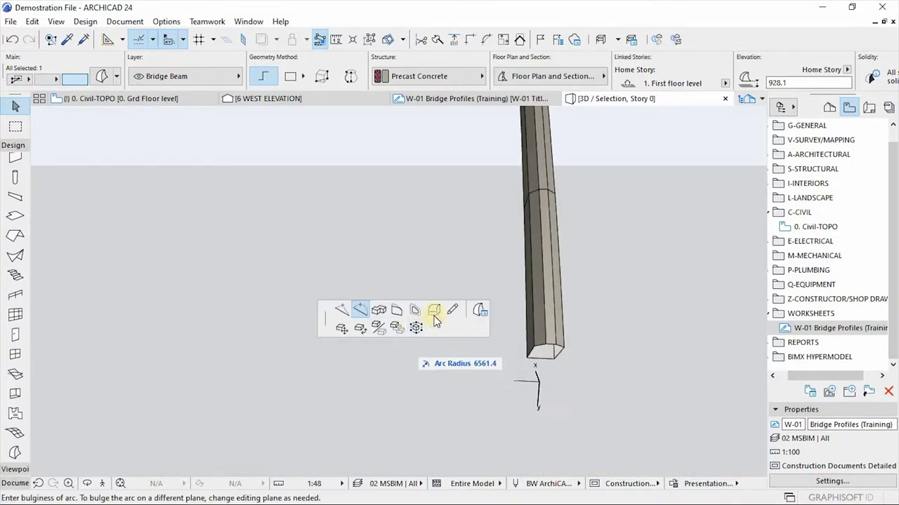
click(436, 310)
click(542, 330)
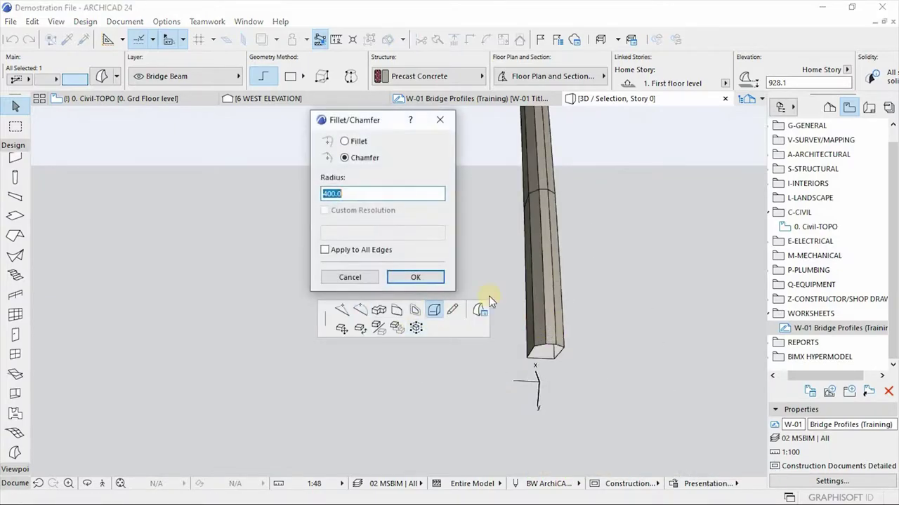
click(415, 276)
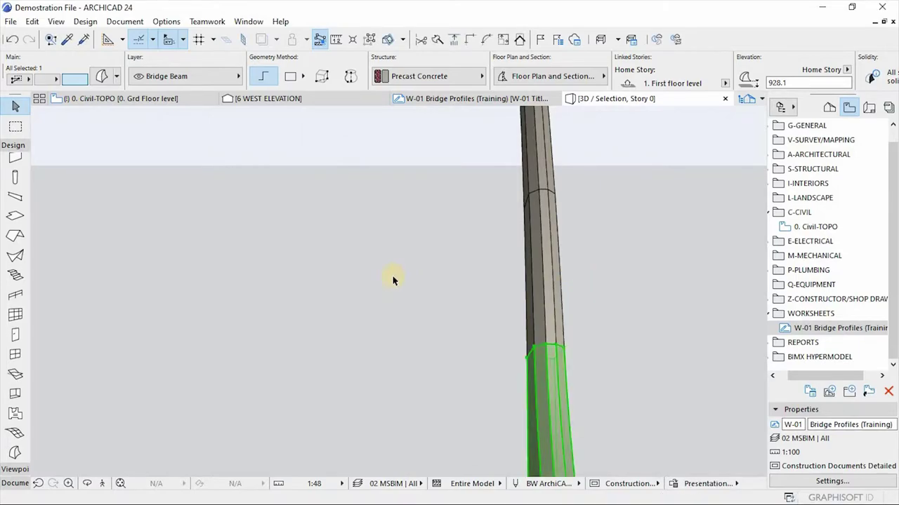
scroll(321, 273, down, 4)
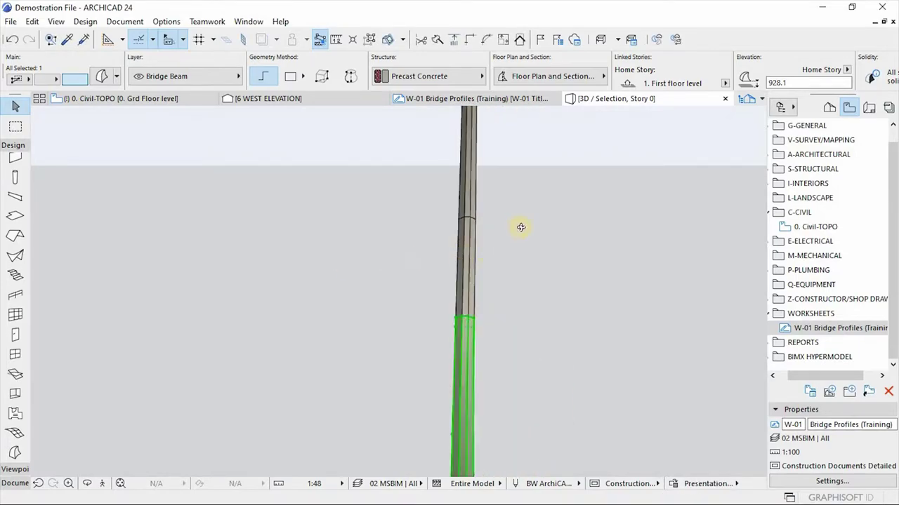
Step: Orbit to see the whole arch and chamfer the lower pylon segment's edge at 400
key(o)
drag(566, 261, 379, 336)
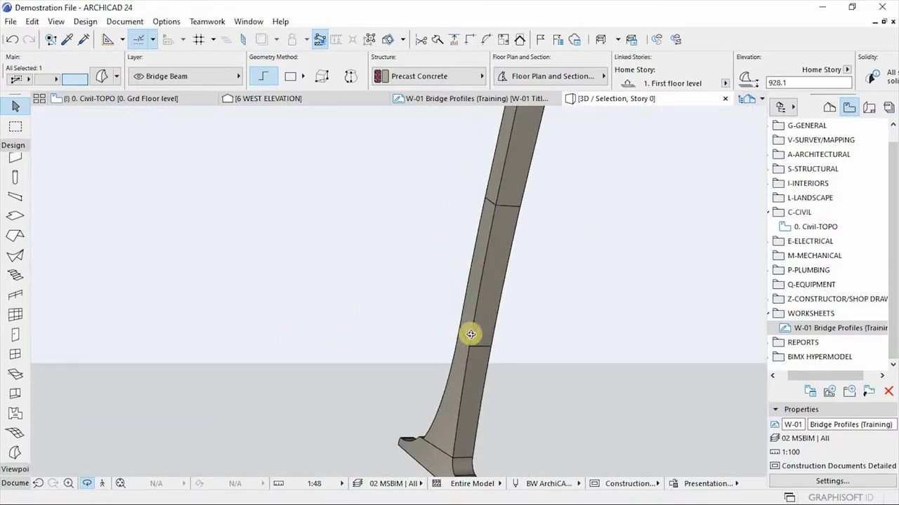
click(466, 366)
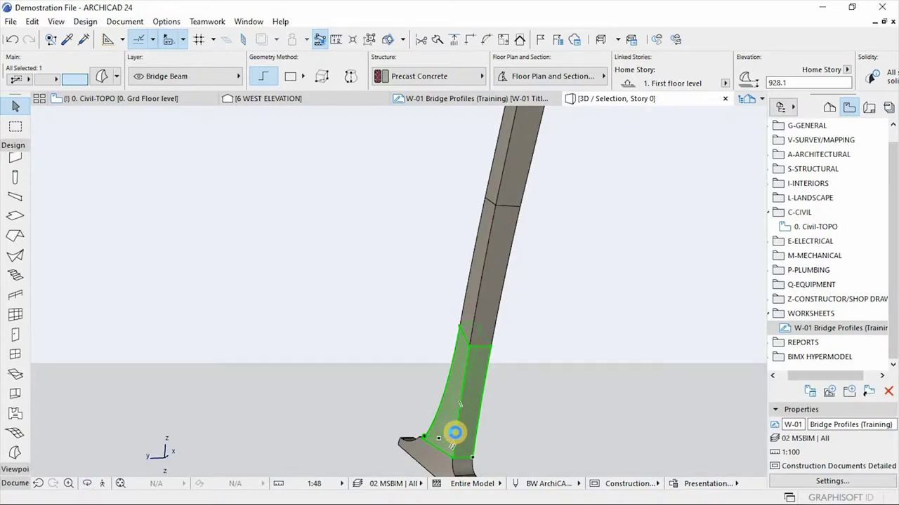
click(455, 433)
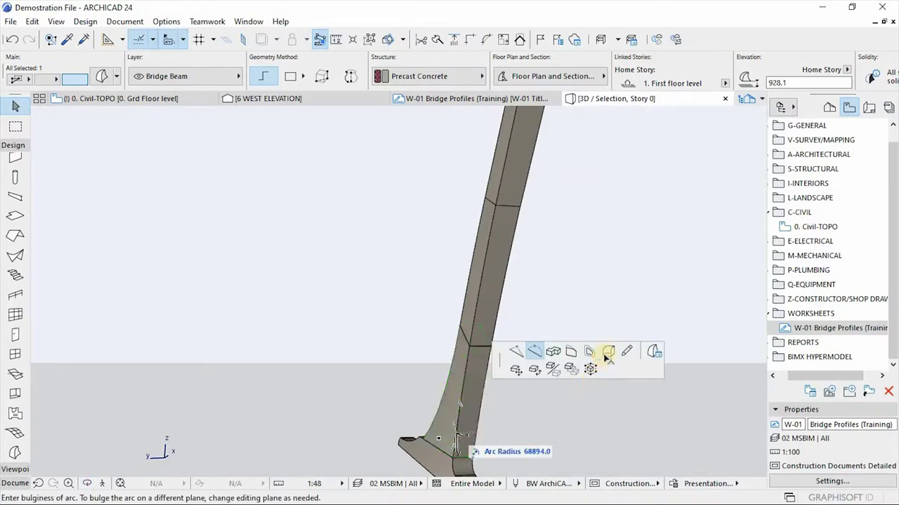
click(434, 309)
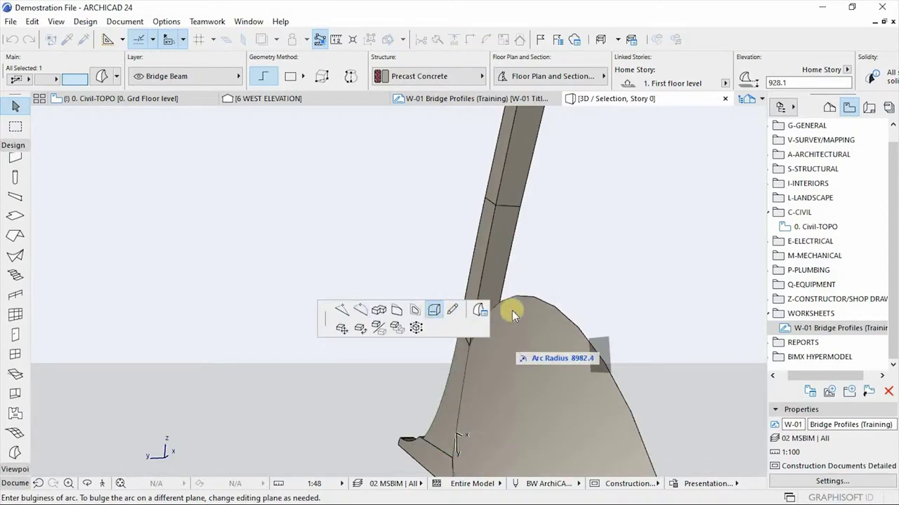
click(481, 312)
click(410, 279)
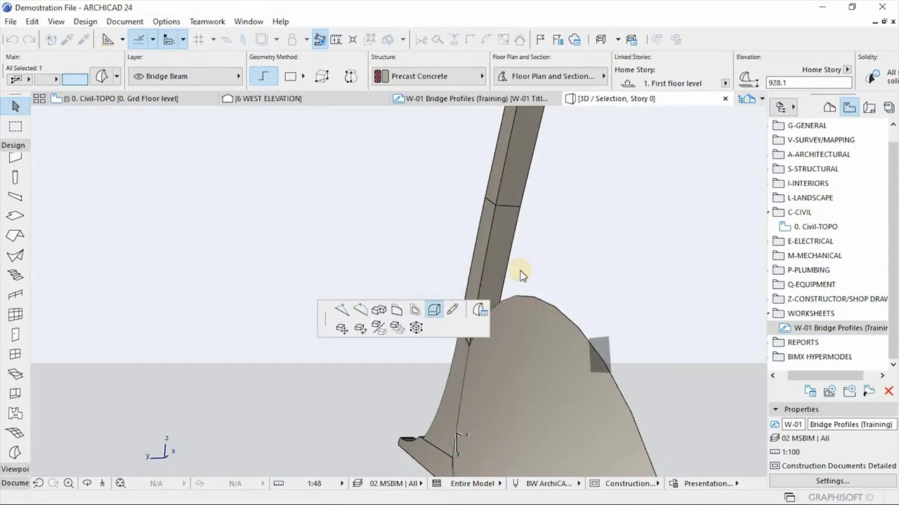
Step: Chamfer an edge of the middle pylon segment at 400
click(490, 239)
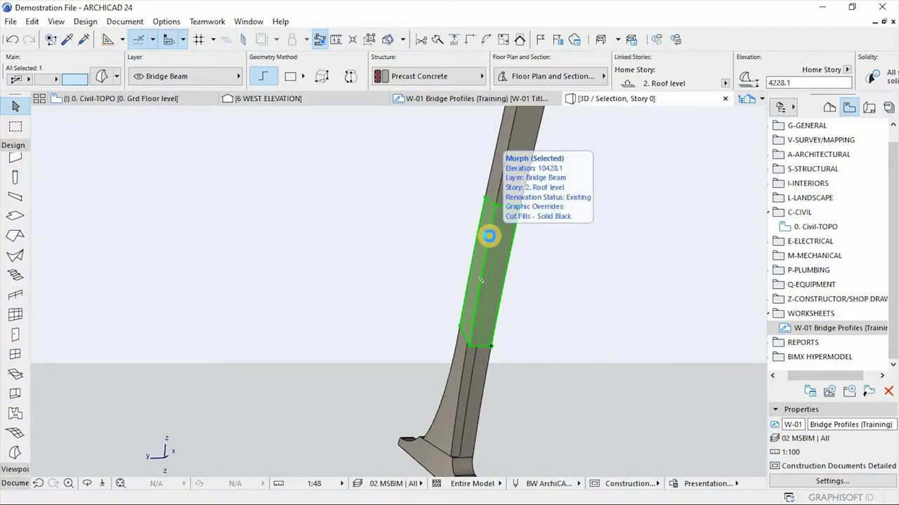
click(489, 235)
click(473, 171)
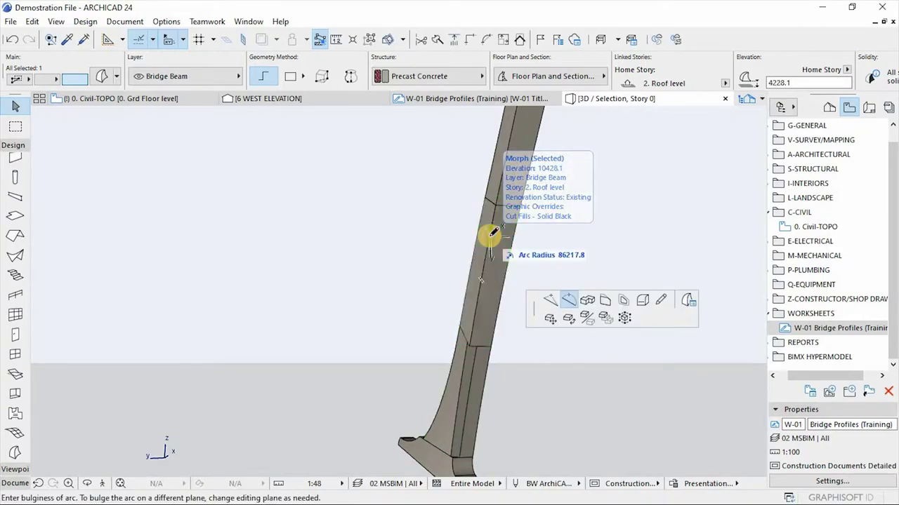
click(434, 310)
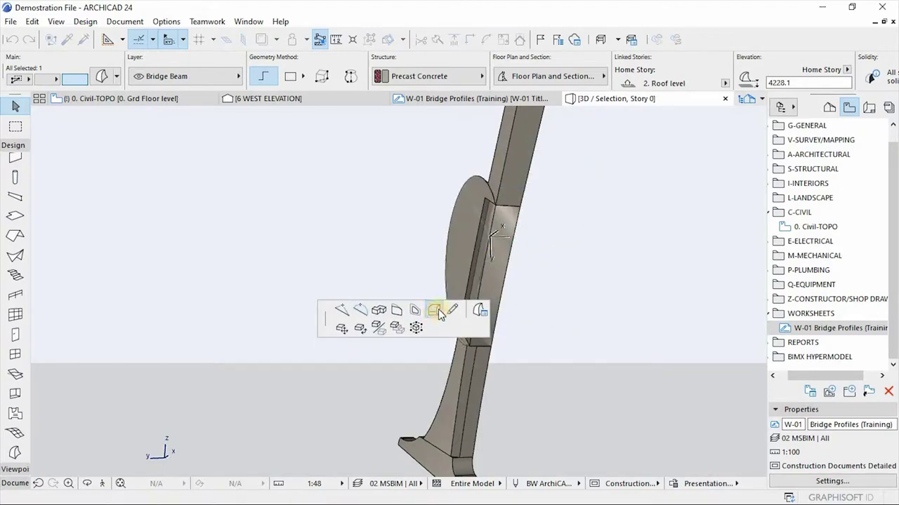
click(415, 278)
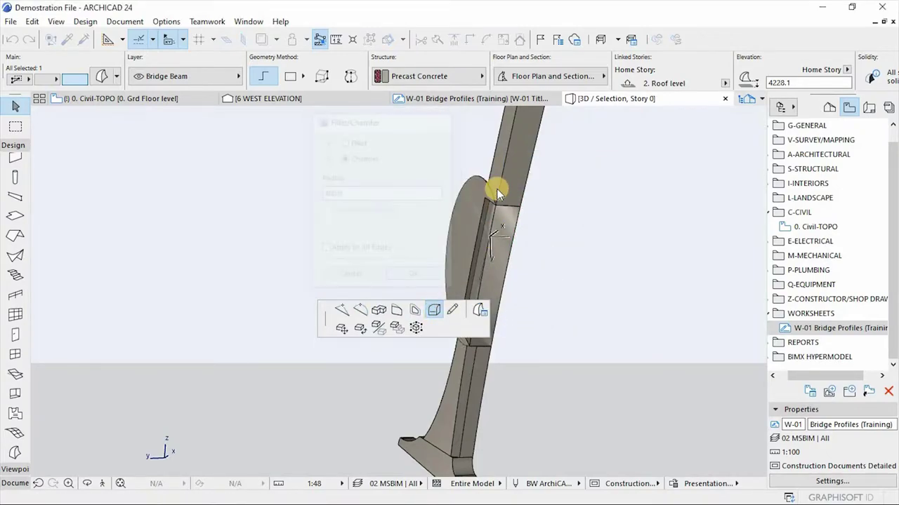
Step: Chamfer an edge of the top pylon segment
click(508, 142)
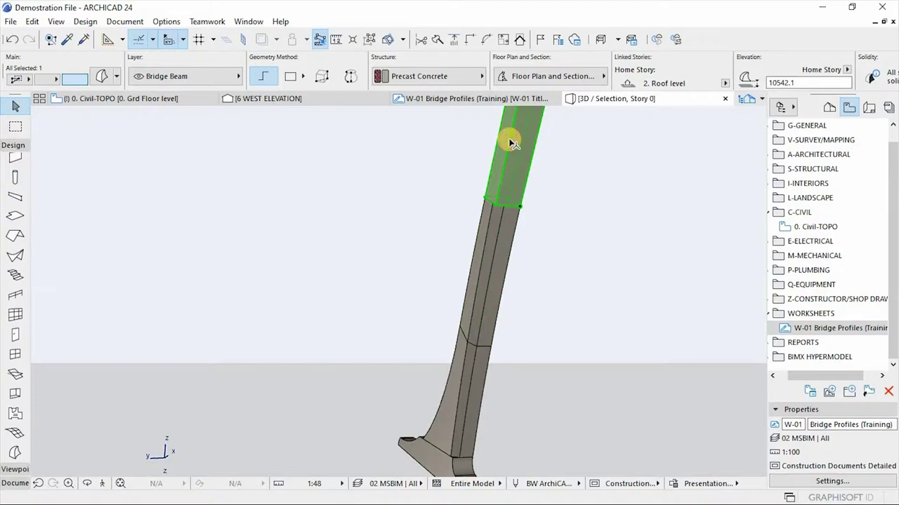
click(508, 139)
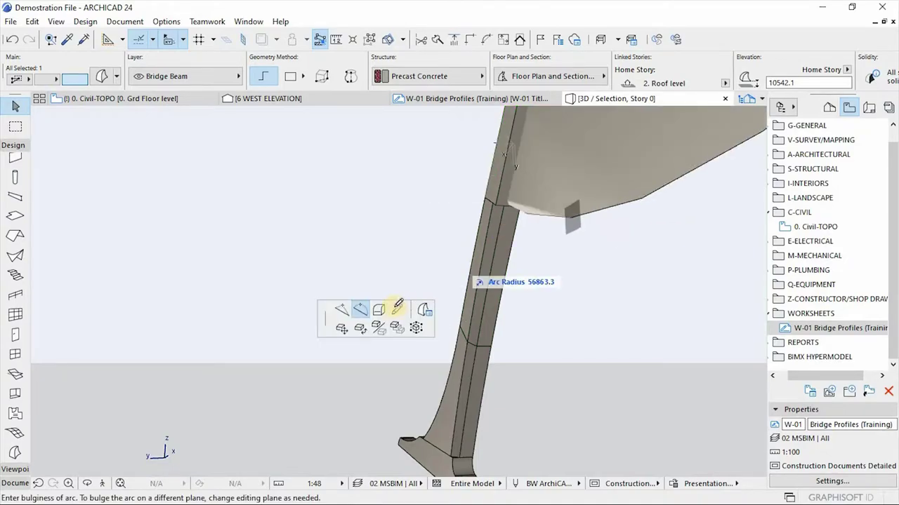
click(378, 310)
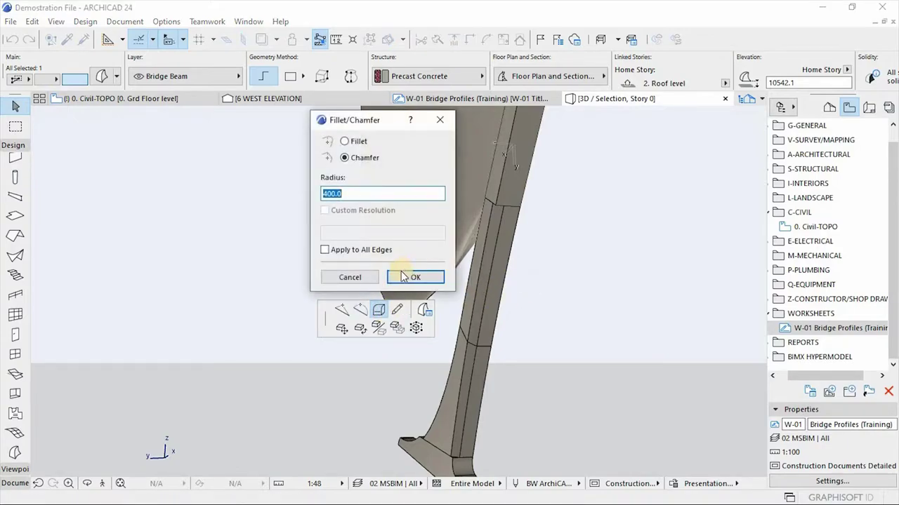
click(437, 275)
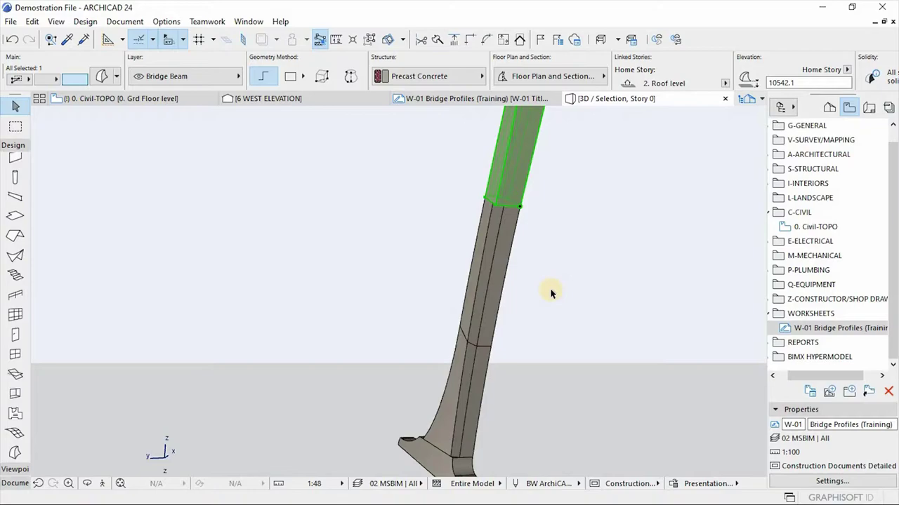
Step: Zoom in and chamfer an edge of the top pylon segment
shift+middle_drag(428, 314, 478, 230)
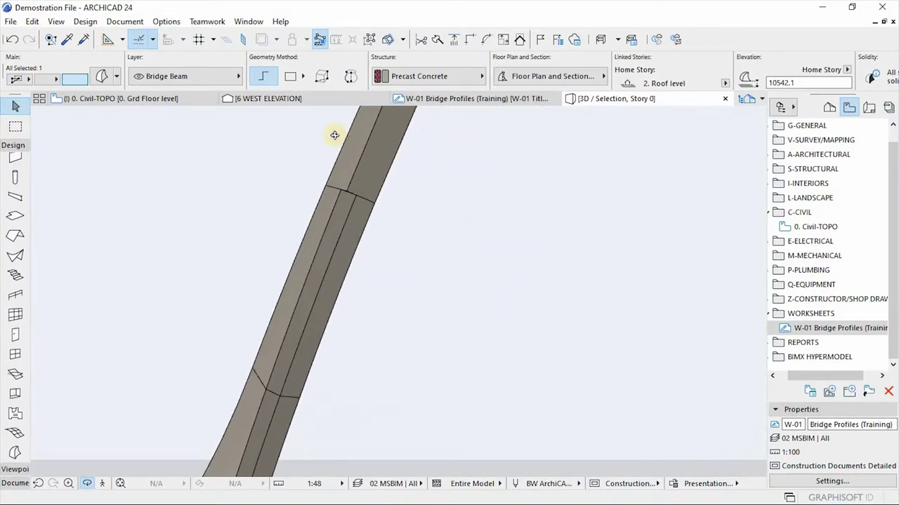
scroll(334, 135, up, 4)
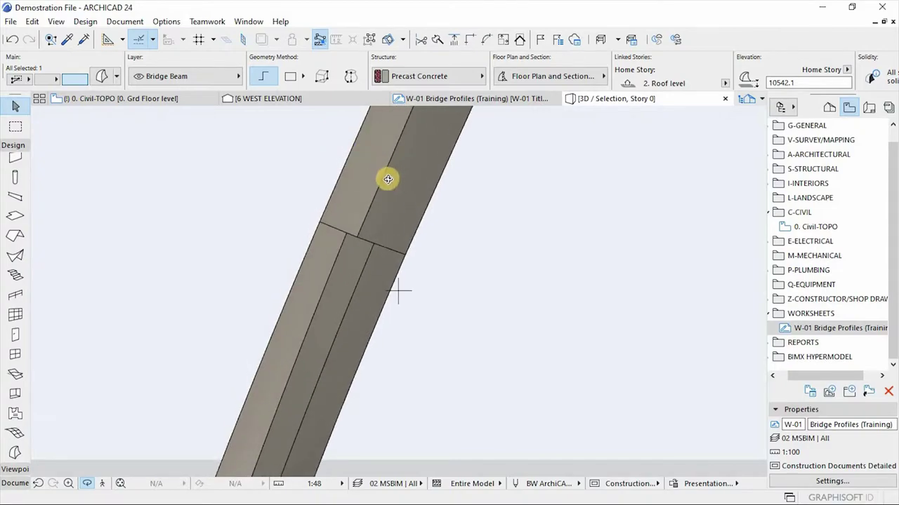
click(376, 201)
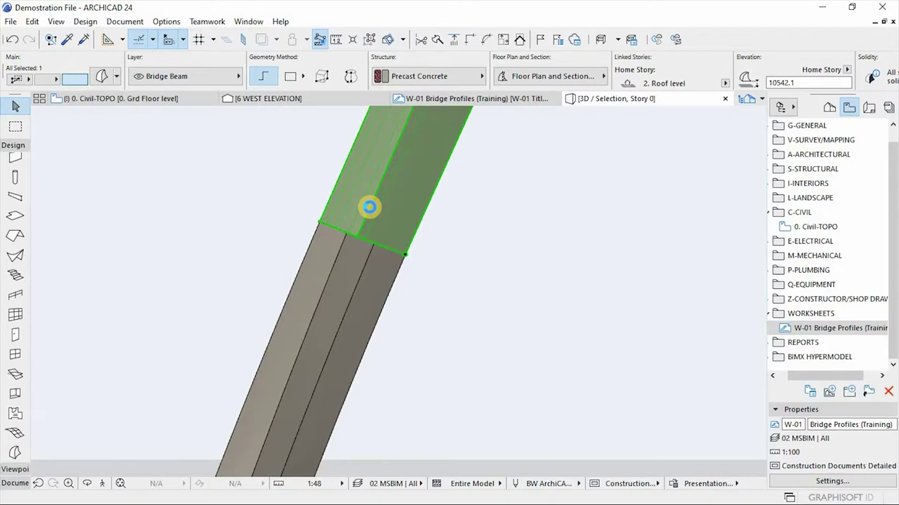
click(369, 206)
click(434, 309)
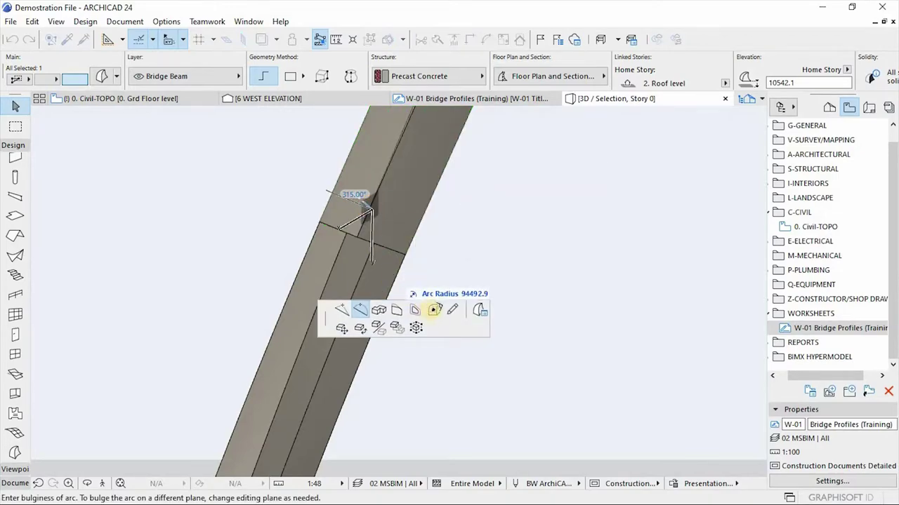
click(430, 291)
key(Return)
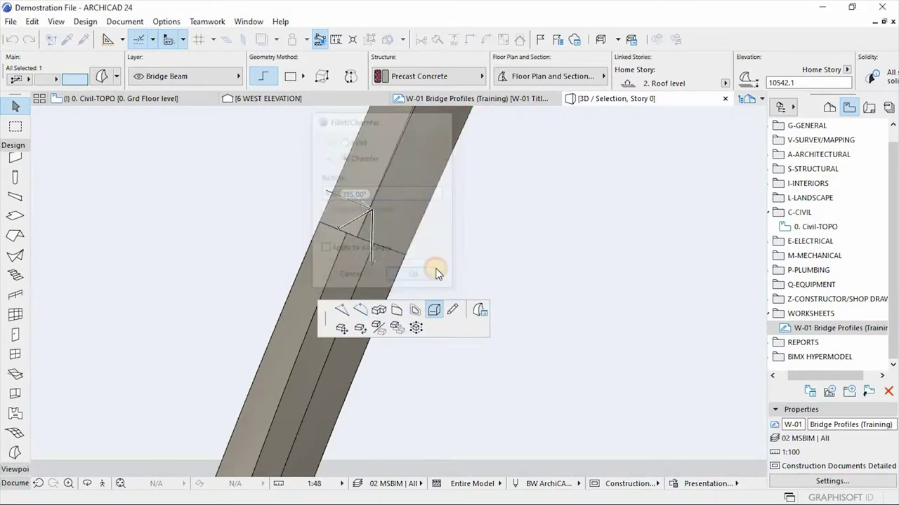
Step: Orbit the pylon upright and undo the stray stretch of the segment with two Ctrl+Z
key(o)
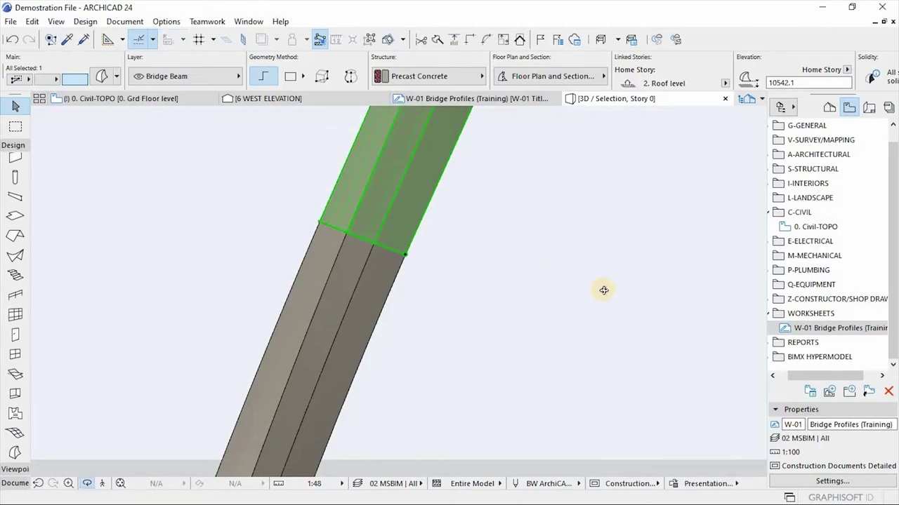
drag(632, 298, 591, 186)
scroll(656, 199, up, 6)
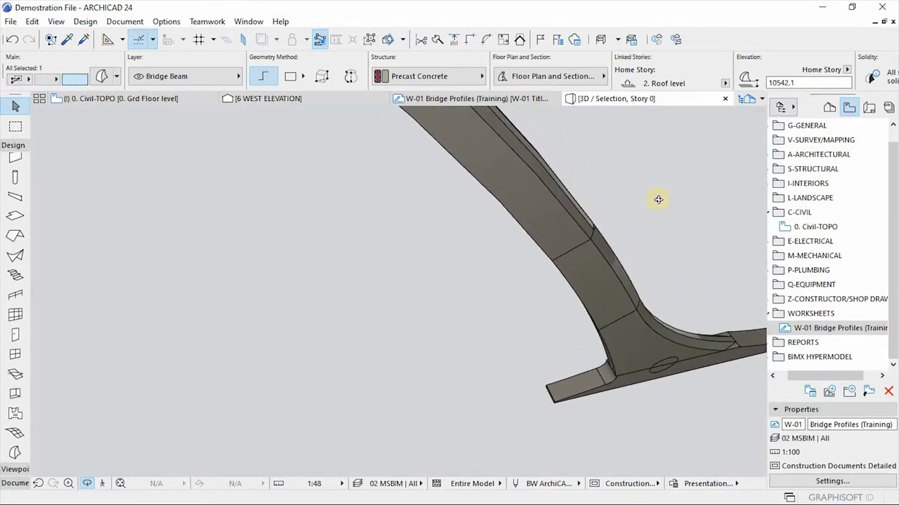
scroll(607, 222, up, 2)
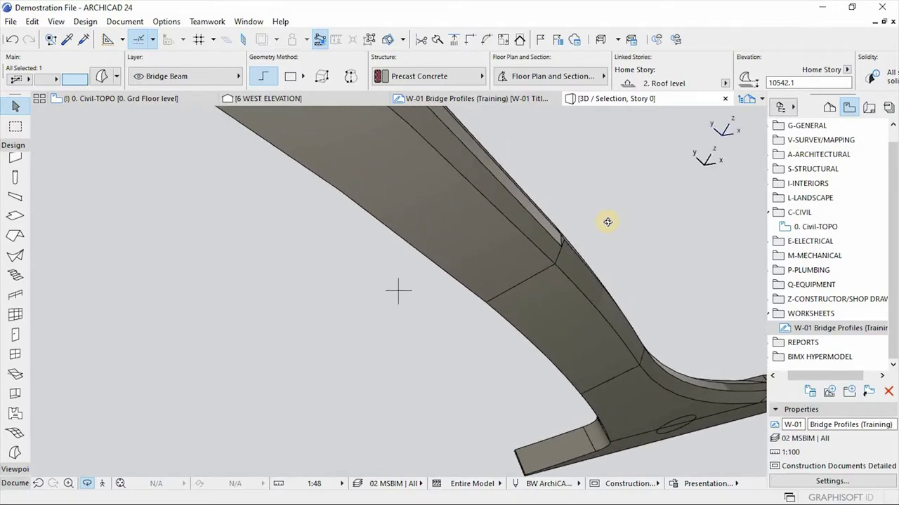
scroll(607, 222, up, 3)
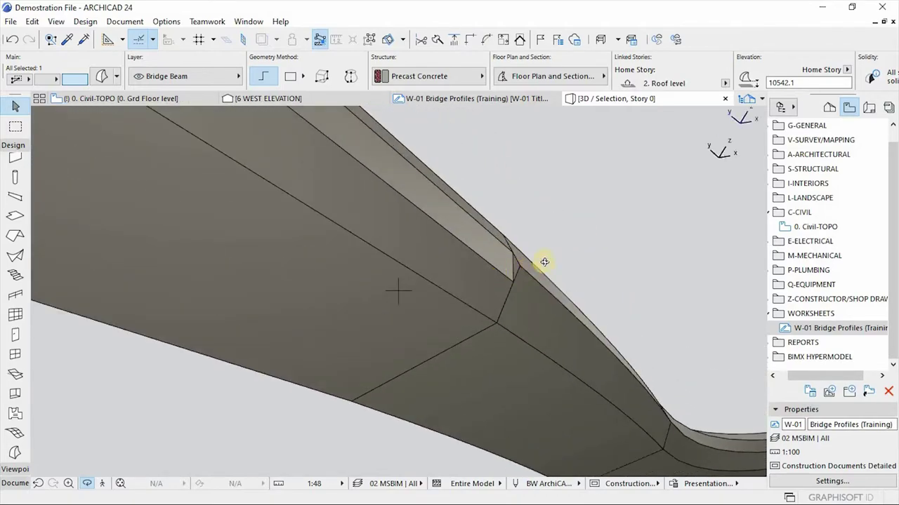
key(ctrl+z)
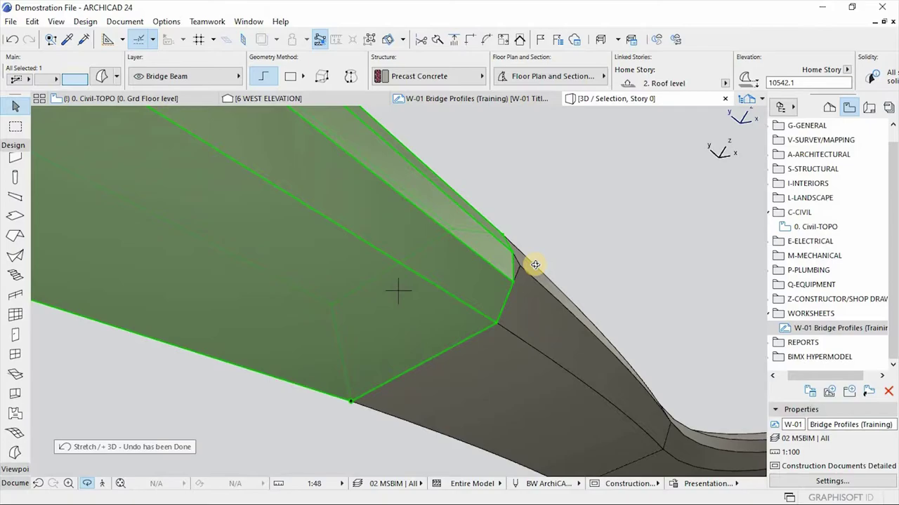
key(ctrl+z)
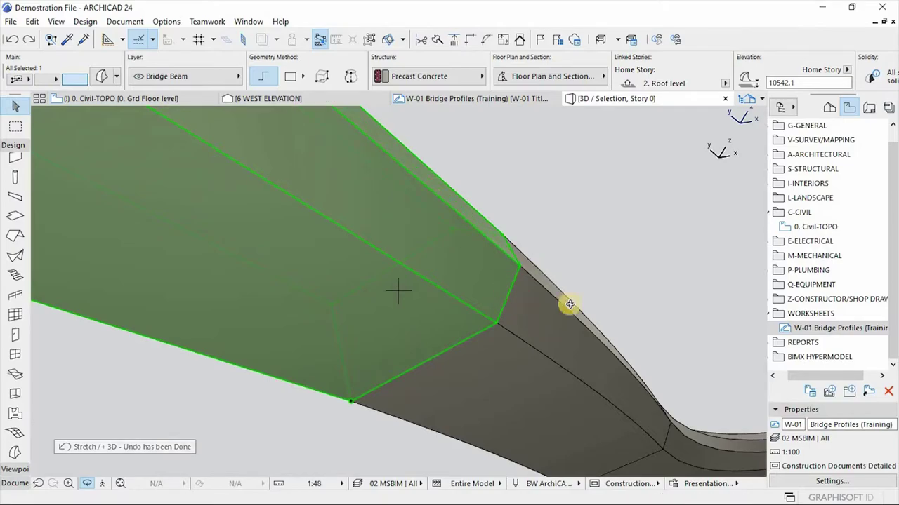
Step: Orbit and zoom to inspect the arch base, then select the upper pylon segment
shift+middle_drag(577, 285, 601, 438)
scroll(600, 438, up, 6)
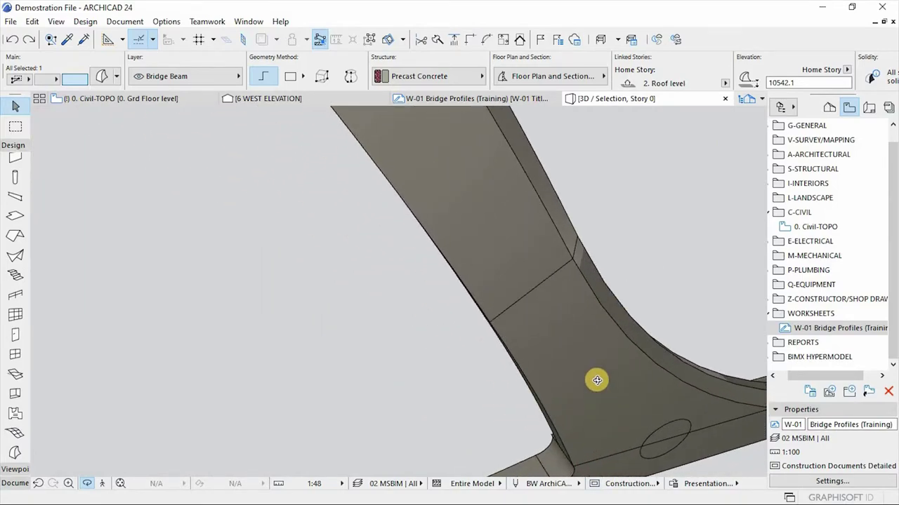
scroll(600, 370, up, 2)
scroll(600, 370, down, 2)
scroll(431, 313, down, 2)
scroll(376, 284, down, 3)
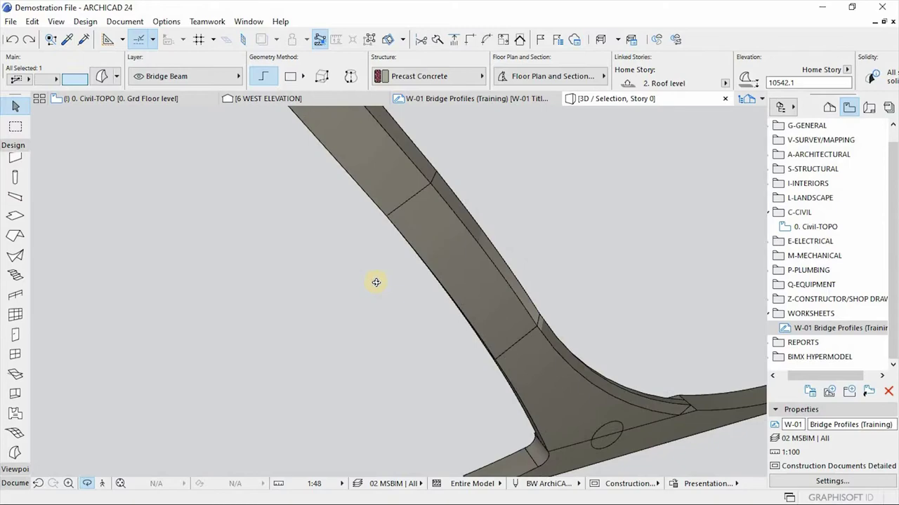
click(421, 292)
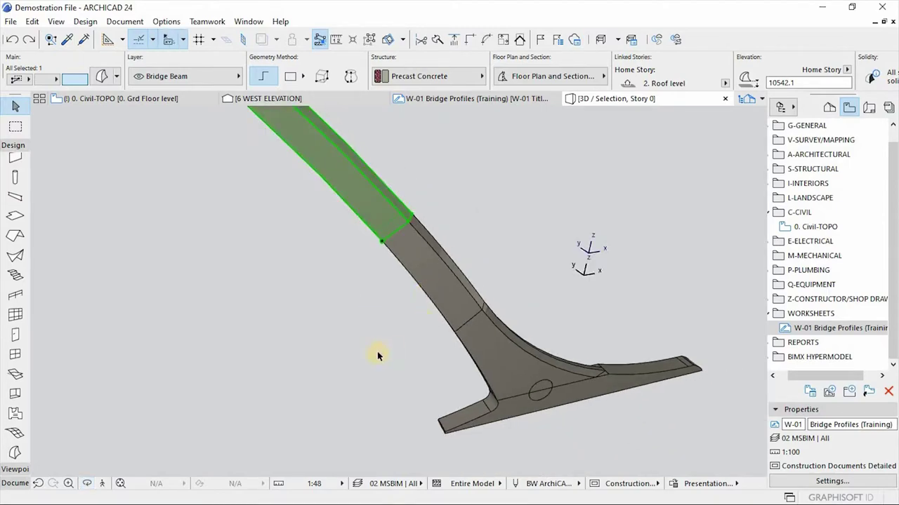
Step: Orbit the pylon near vertical and chamfer an upper segment edge at 400
key(o)
drag(381, 335, 604, 291)
drag(175, 317, 209, 297)
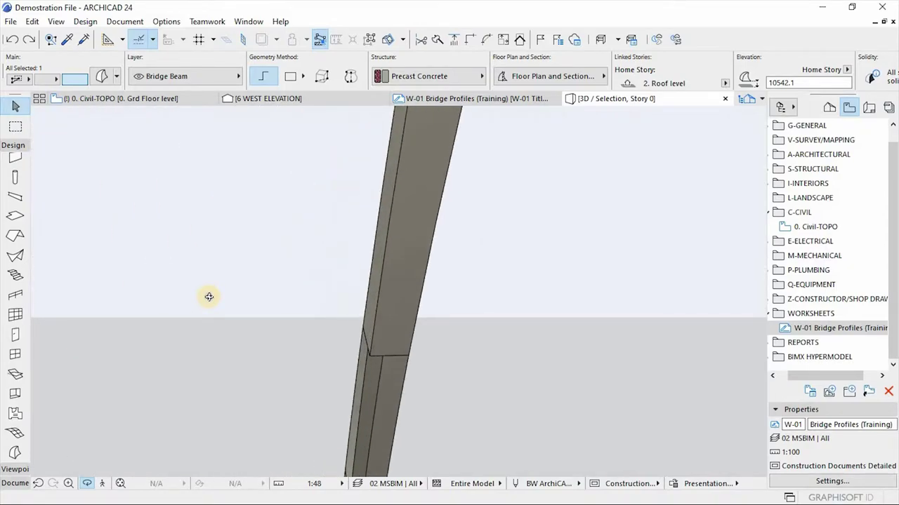
key(o)
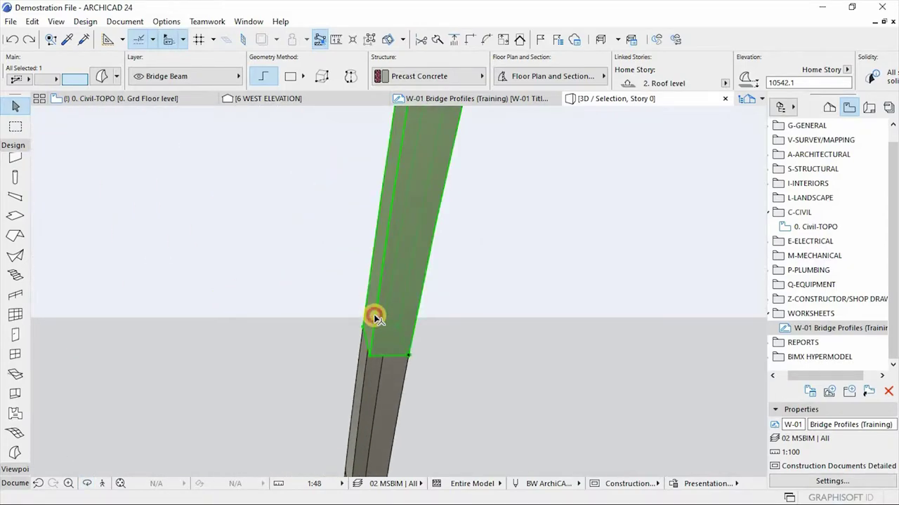
click(373, 316)
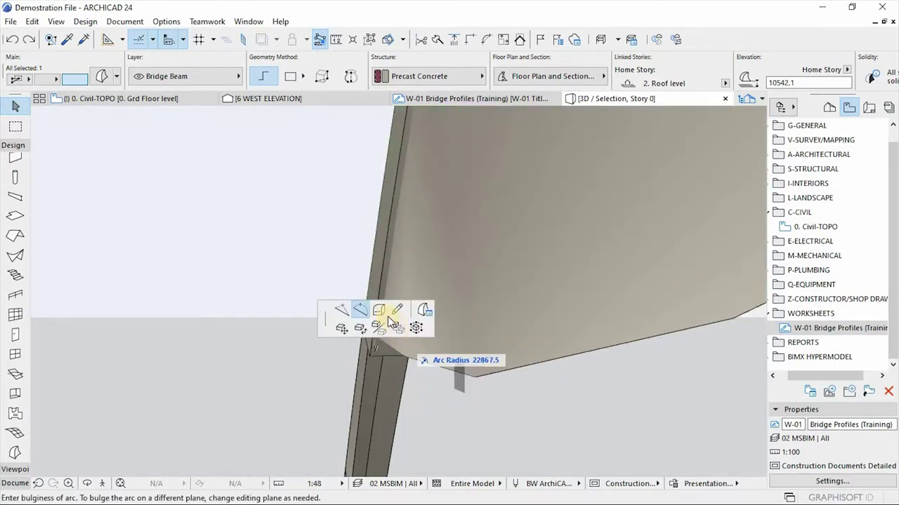
click(378, 309)
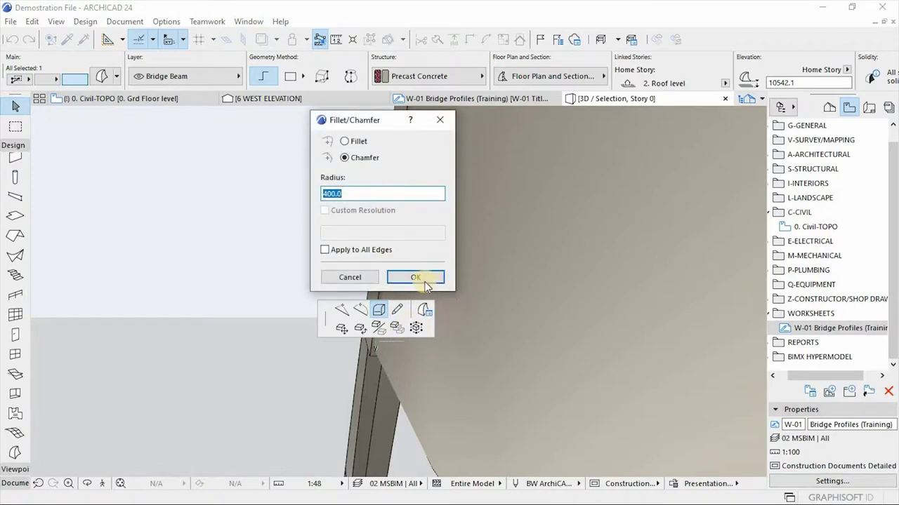
click(424, 282)
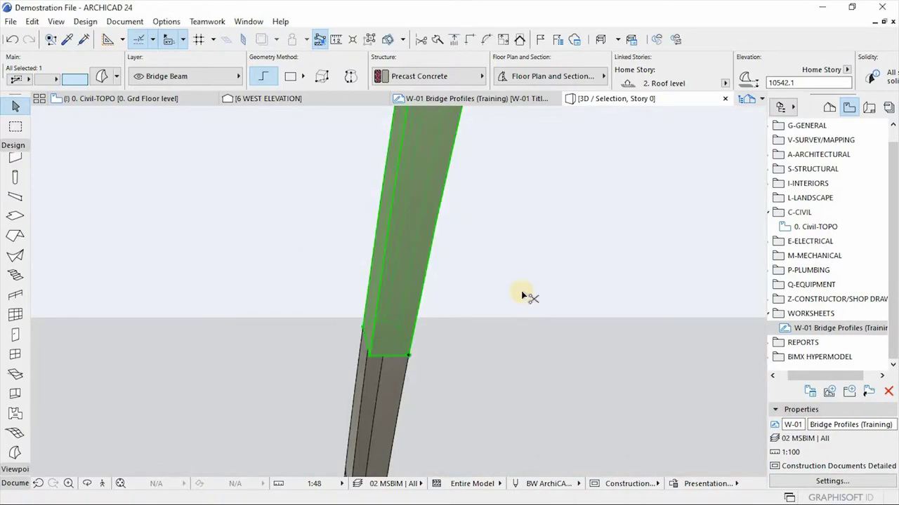
Step: Undo the beam stretch and revert an accidental curving of the upper segment's edge
key(ctrl+z)
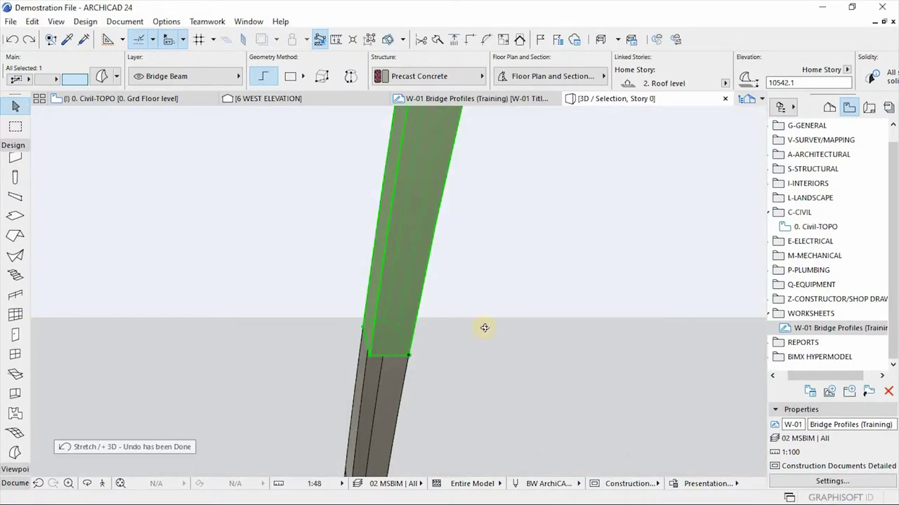
shift+middle_drag(397, 337, 381, 313)
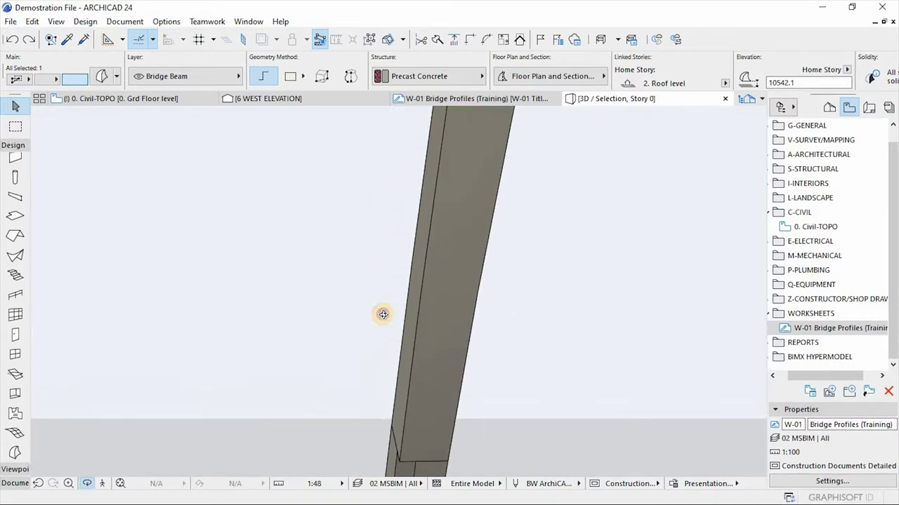
click(403, 446)
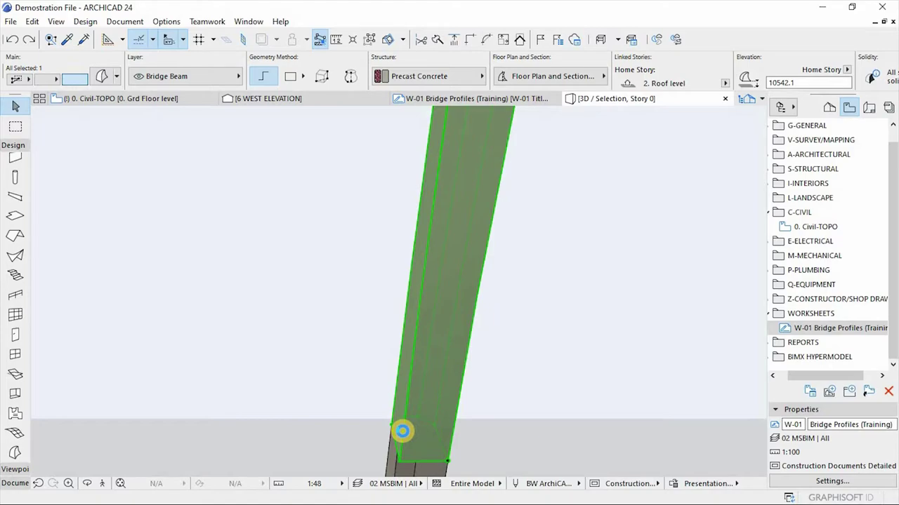
click(402, 431)
click(482, 356)
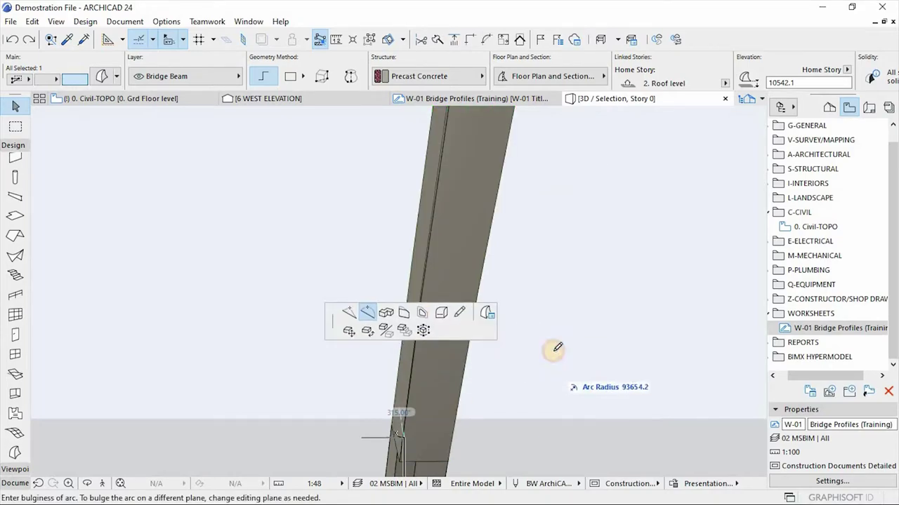
click(553, 353)
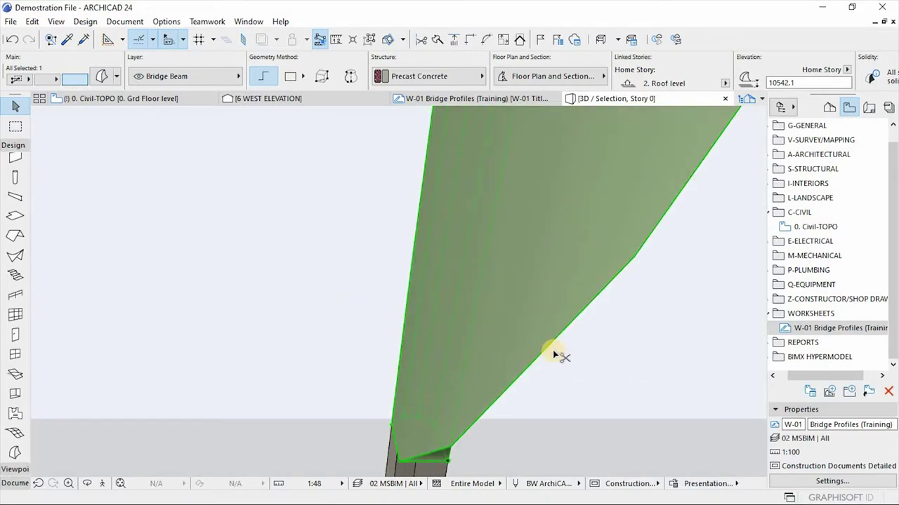
key(ctrl+z)
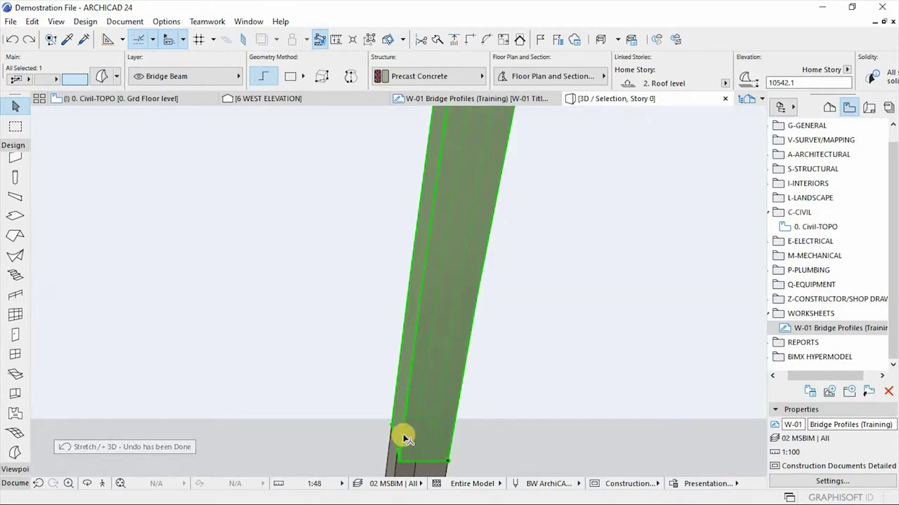
Step: Give the upper segment's lower edge a 400 chamfer, then orbit to the flared base
click(405, 434)
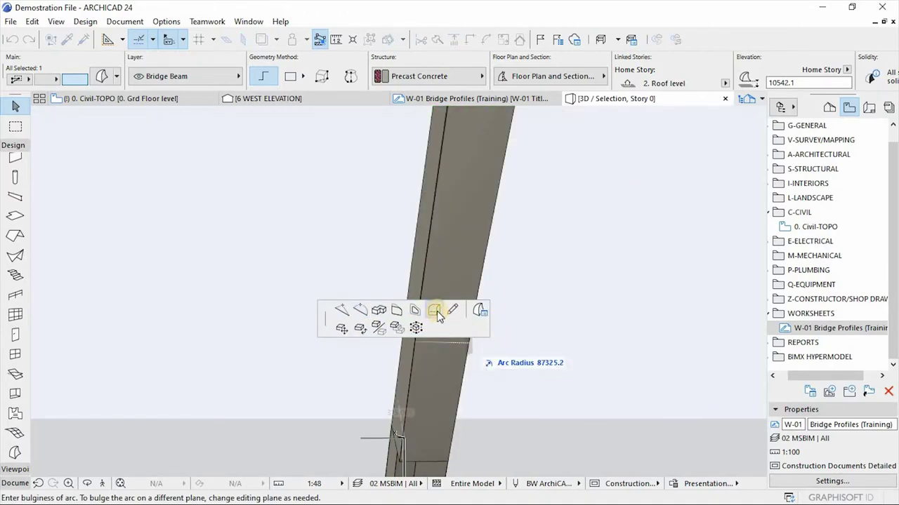
click(435, 311)
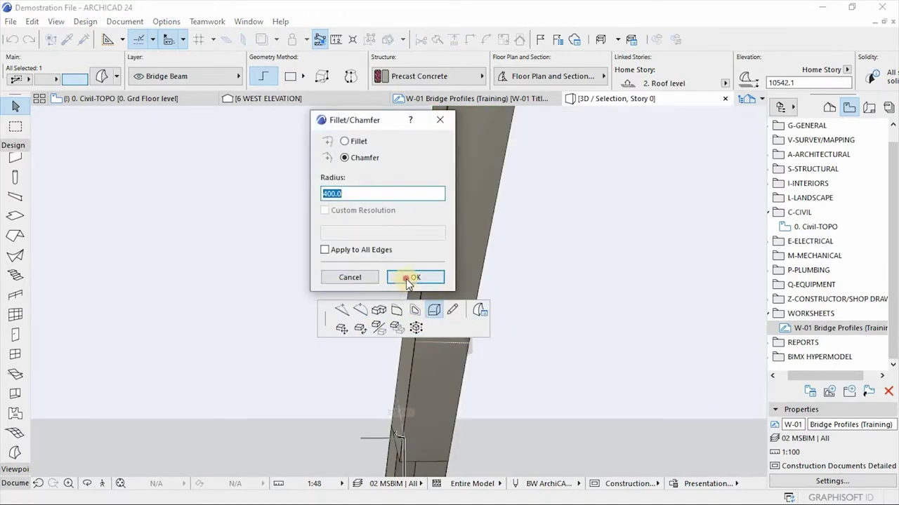
click(413, 278)
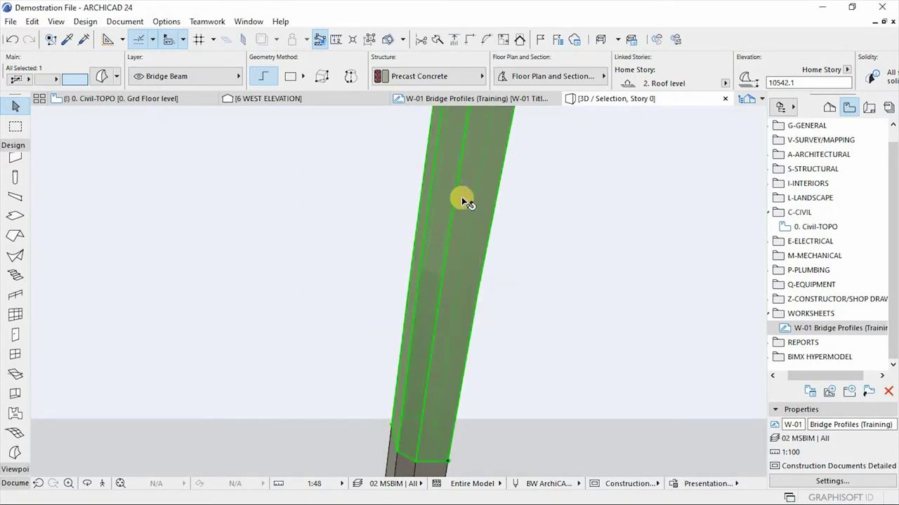
scroll(461, 196, down, 5)
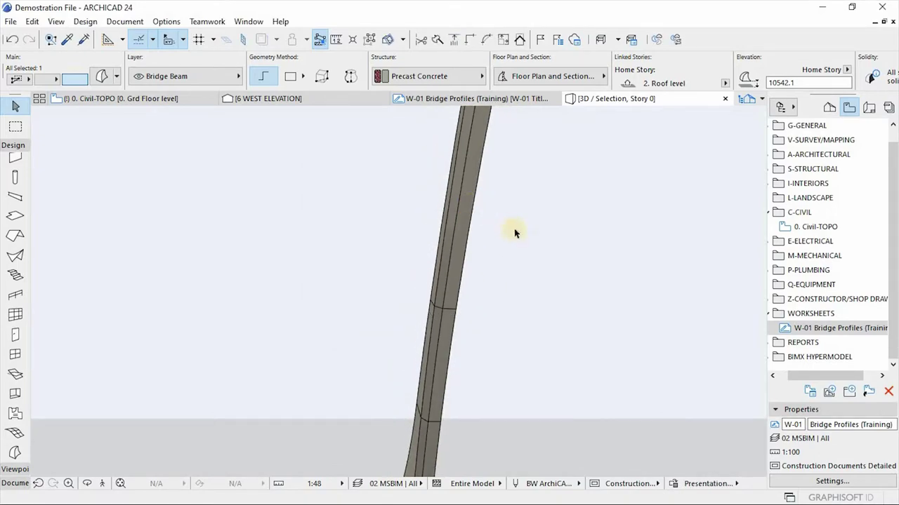
key(o)
drag(515, 288, 293, 347)
Step: Leave orbiting and chamfer the upper pylon segment's edge at 400
scroll(563, 363, up, 4)
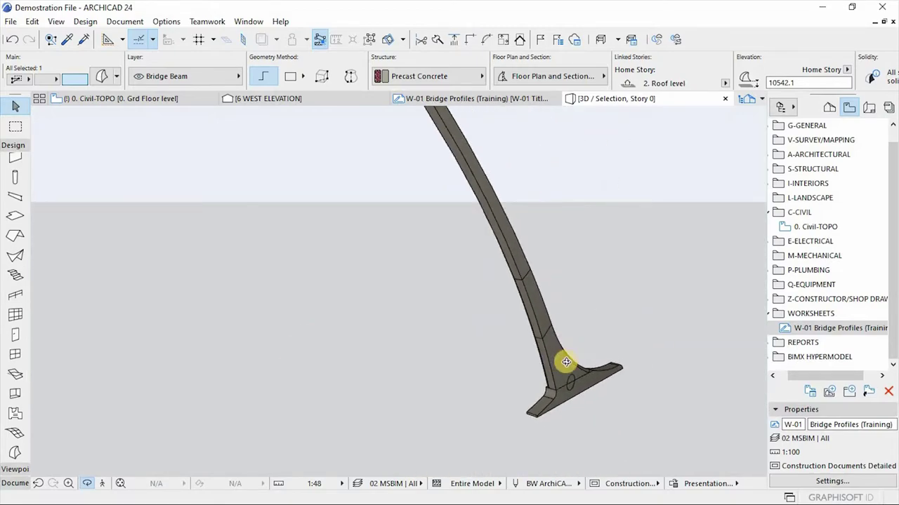
scroll(566, 285, up, 2)
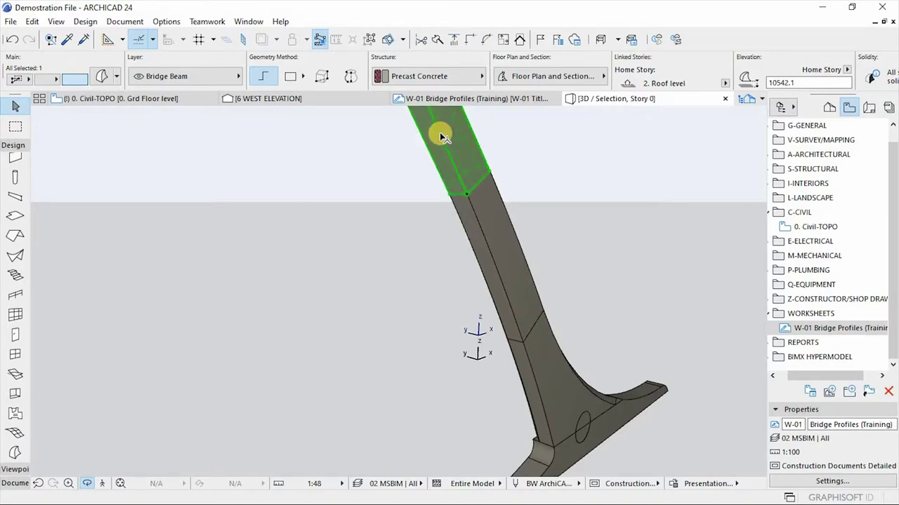
key(Escape)
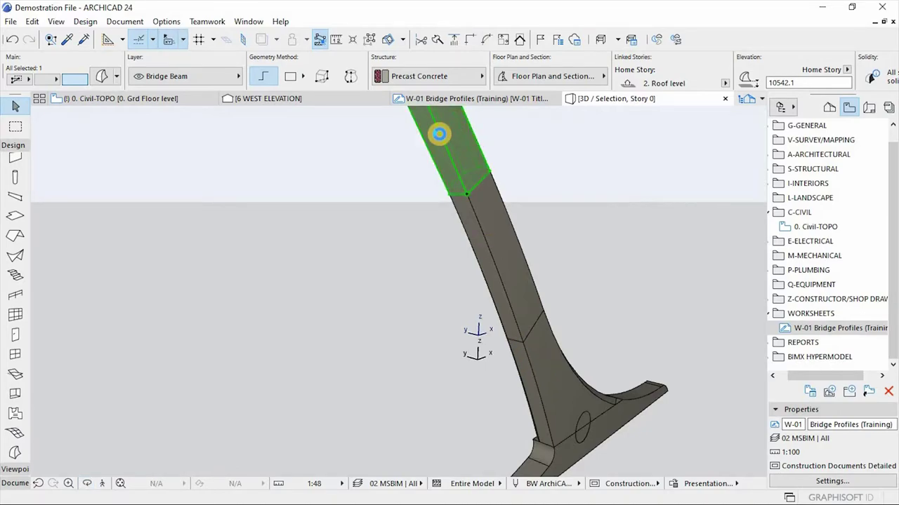
click(438, 134)
click(518, 198)
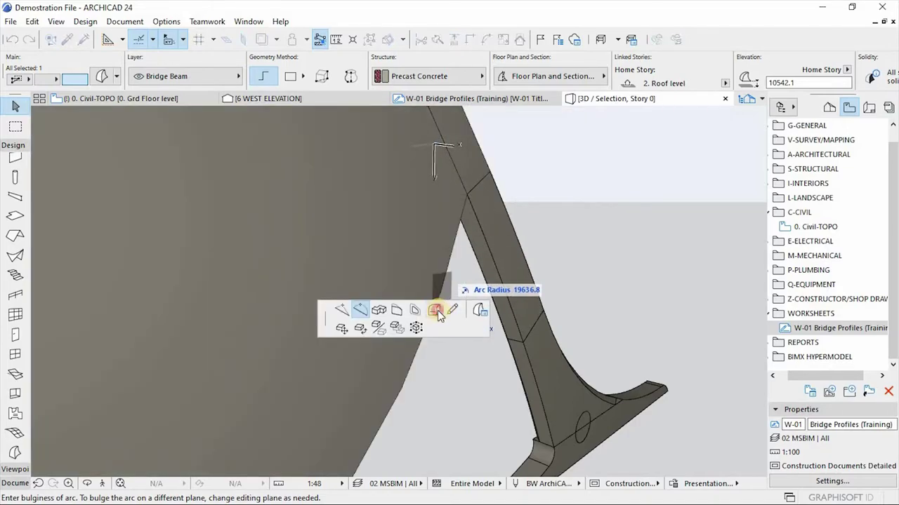
click(435, 310)
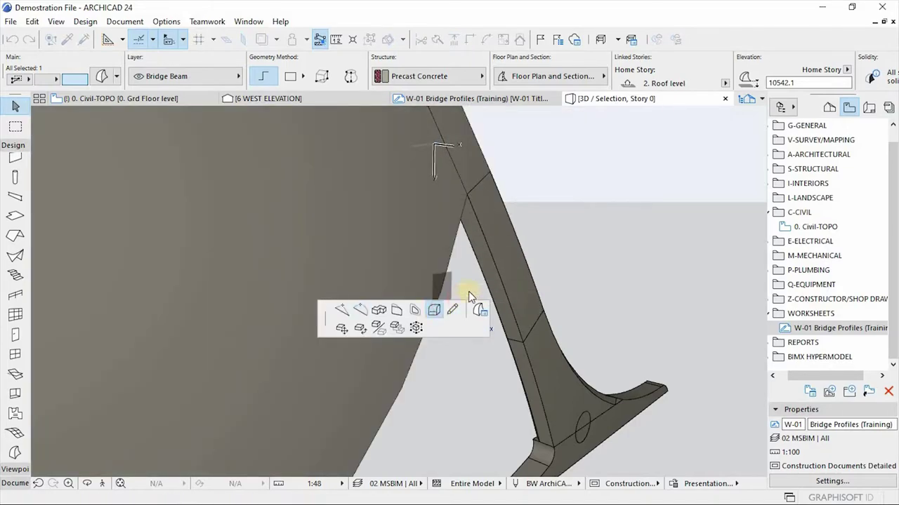
click(419, 278)
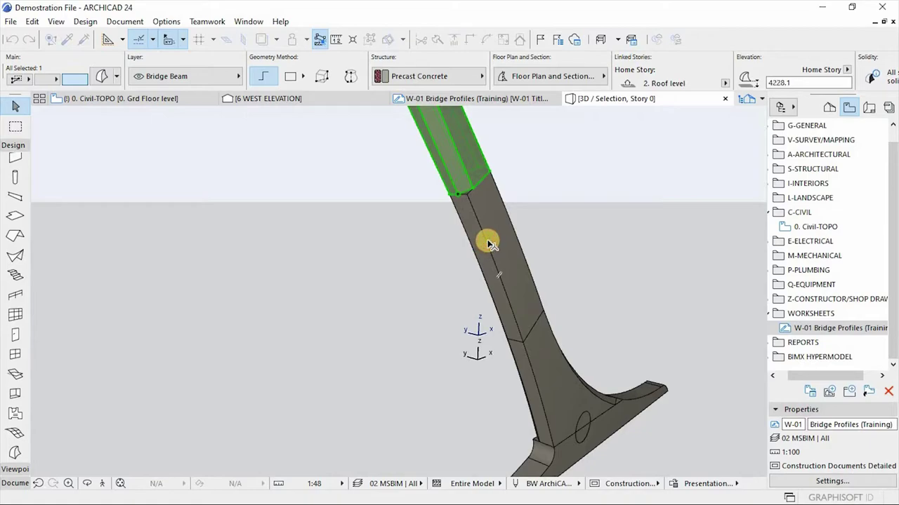
Step: Chamfer an edge of the middle pylon segment at 400
click(489, 242)
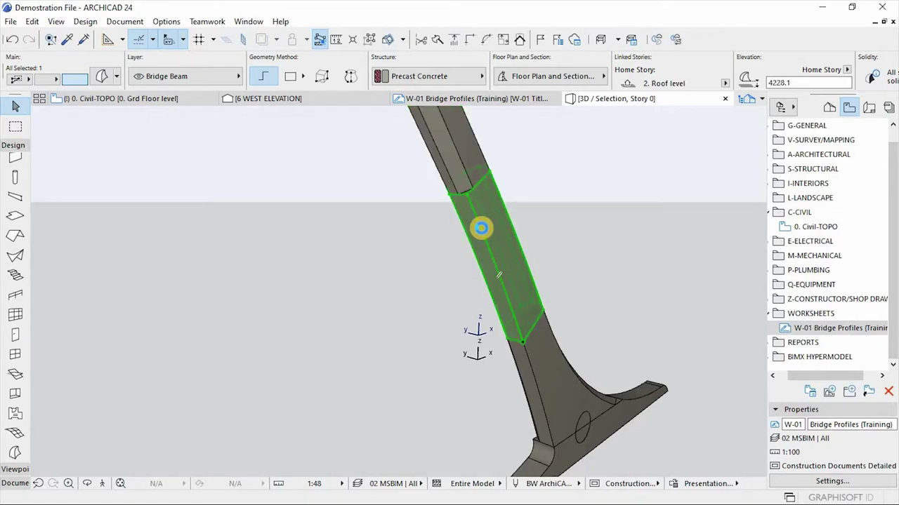
click(478, 247)
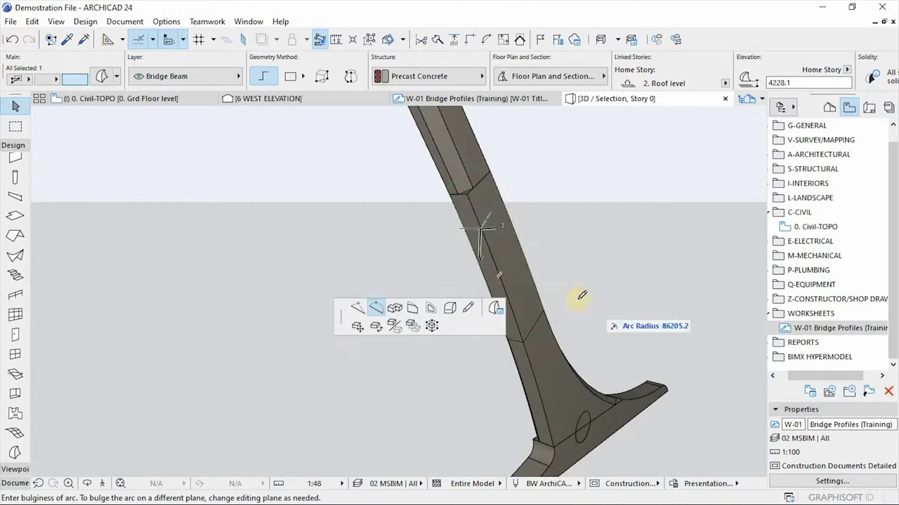
click(605, 293)
click(480, 281)
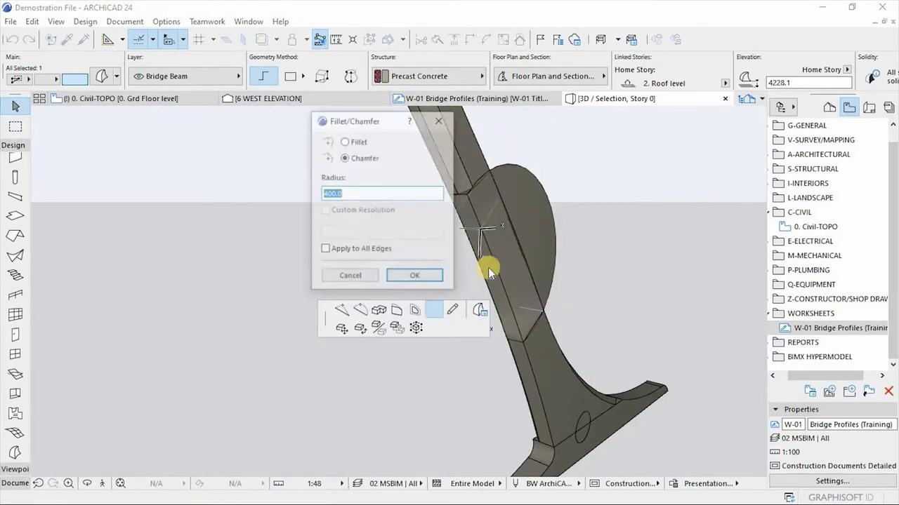
key(Return)
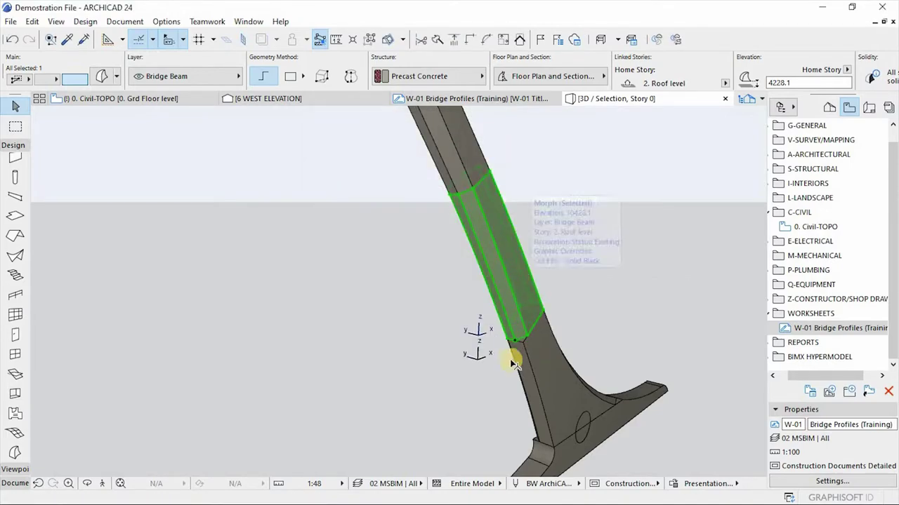
Step: Chamfer an edge of the flared base piece at 400 and deselect it
click(531, 367)
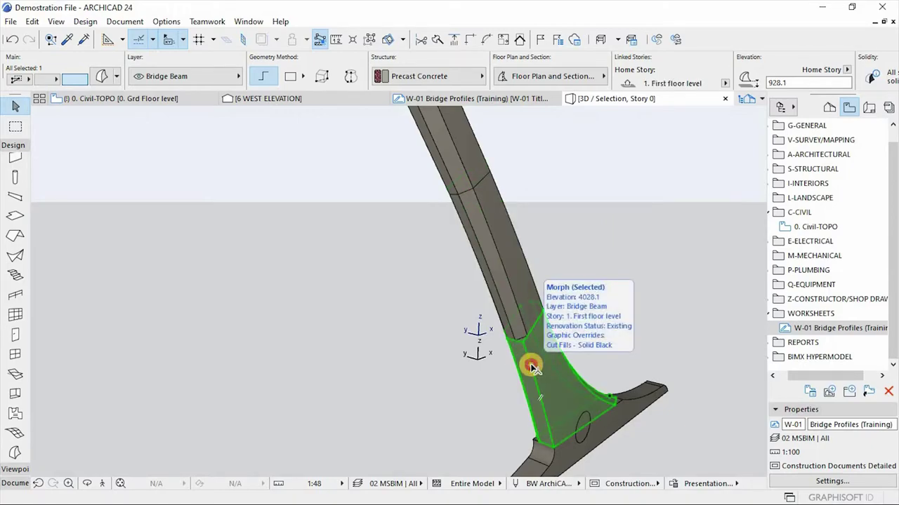
click(530, 364)
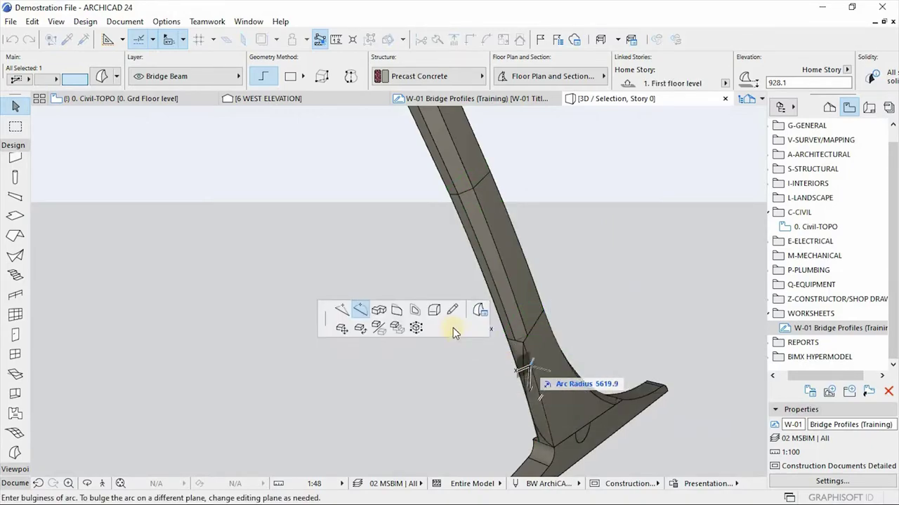
click(436, 311)
click(411, 276)
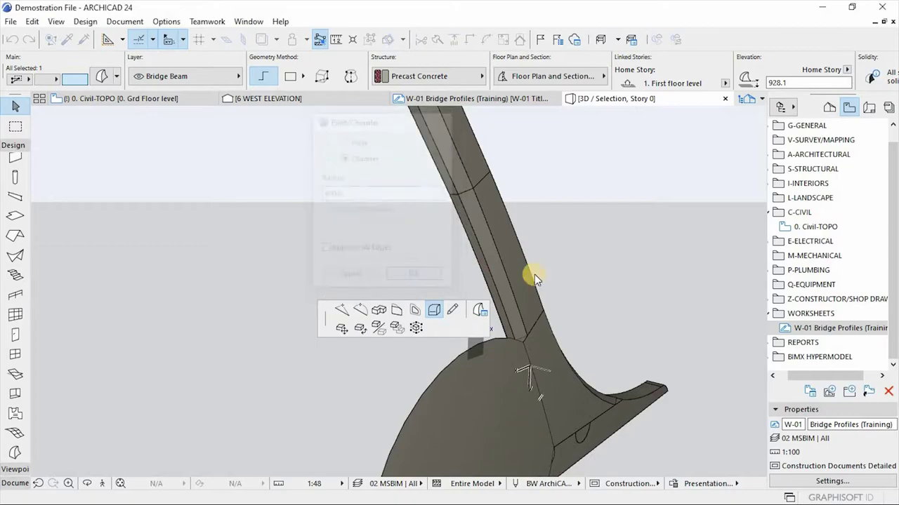
click(423, 341)
Step: Orbit to the base junction and extrude the elliptical outline into a cylinder
shift+middle_drag(423, 341, 532, 351)
shift+middle_drag(510, 395, 537, 360)
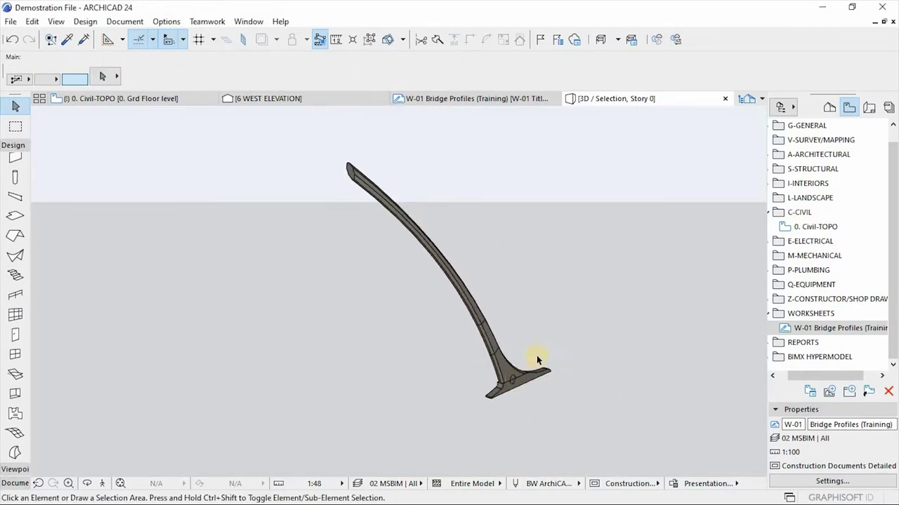
shift+middle_drag(550, 321, 622, 432)
scroll(622, 429, up, 8)
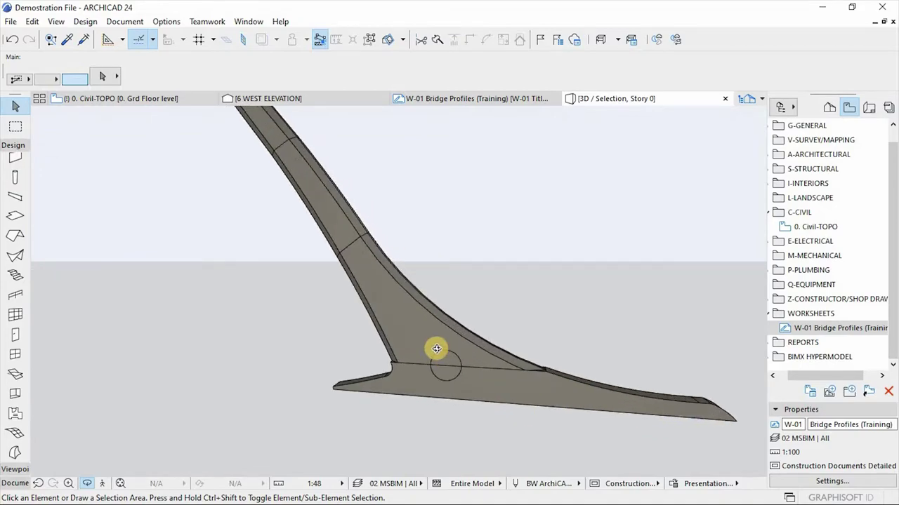
shift+middle_drag(531, 374, 421, 347)
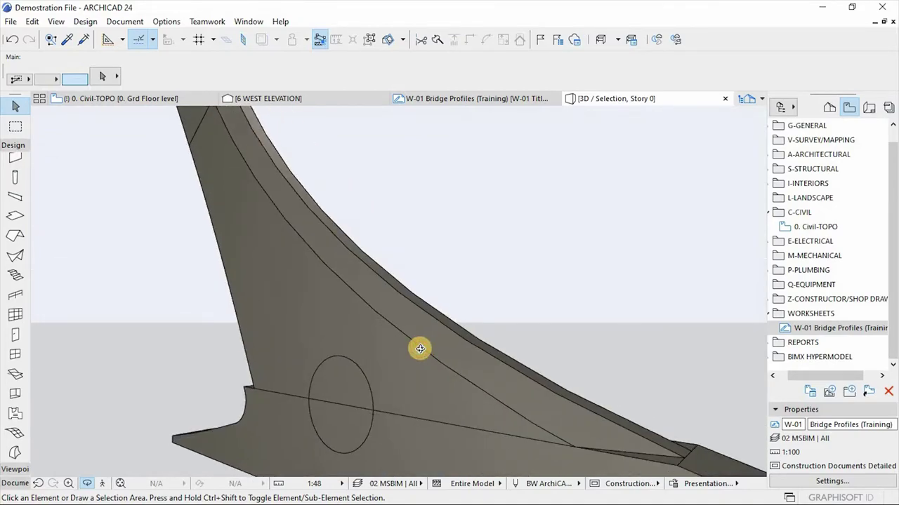
click(343, 361)
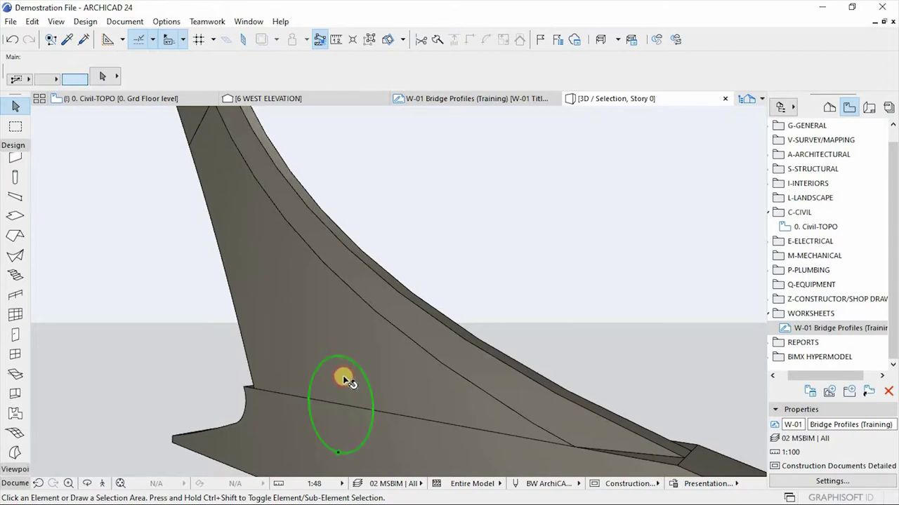
click(334, 382)
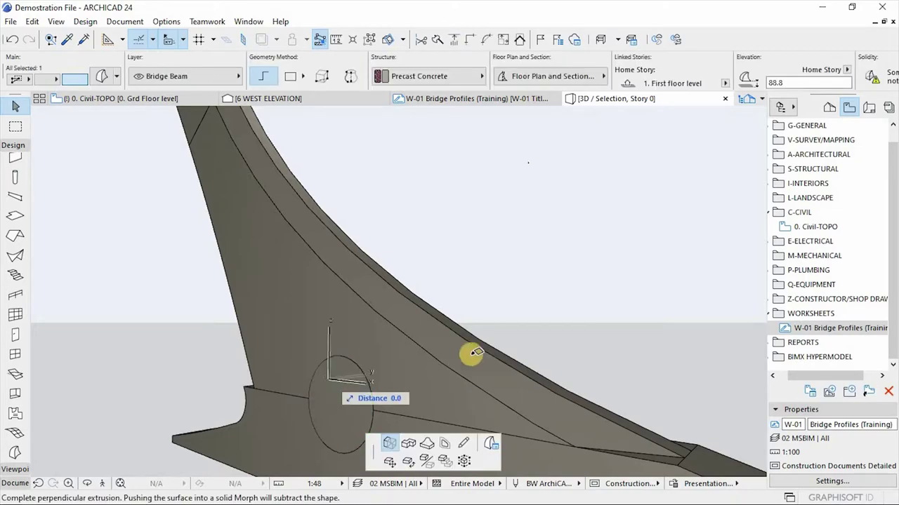
click(515, 343)
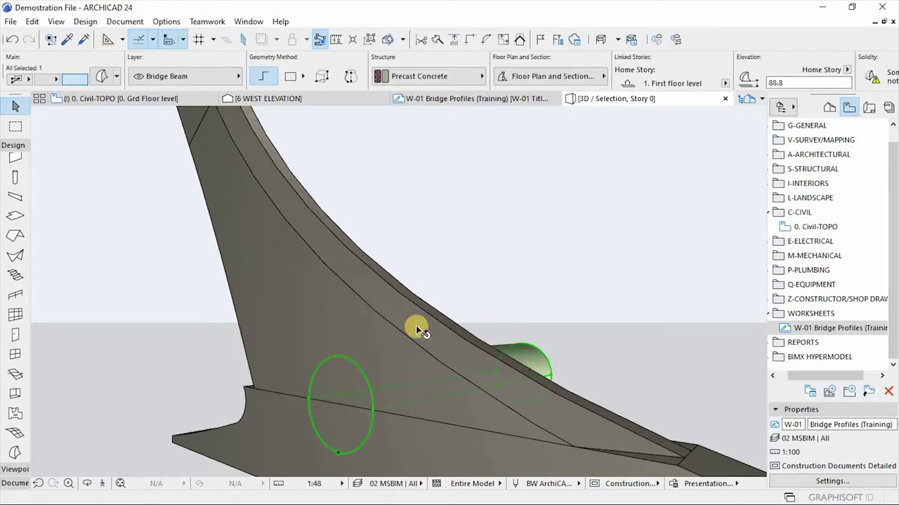
Step: Move the cylinder into the pylon's lower part and drop an identical copy in place
key(ctrl+d)
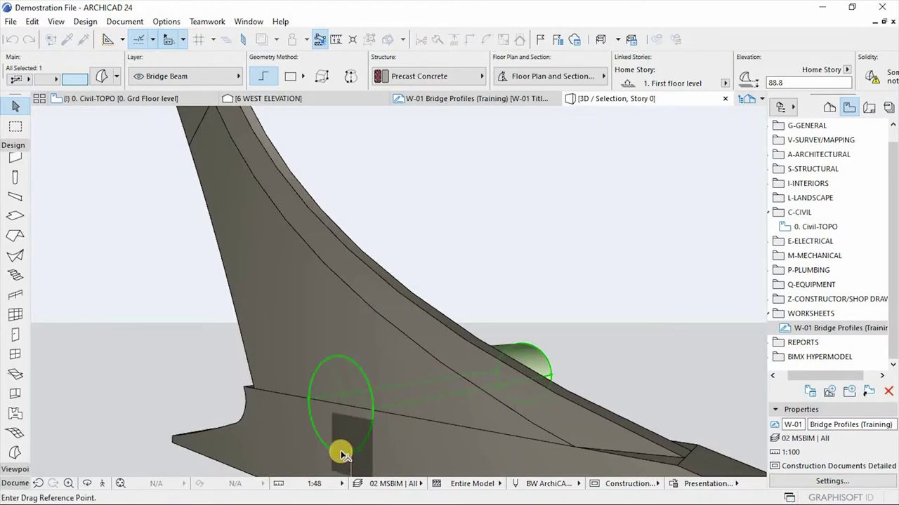
click(338, 455)
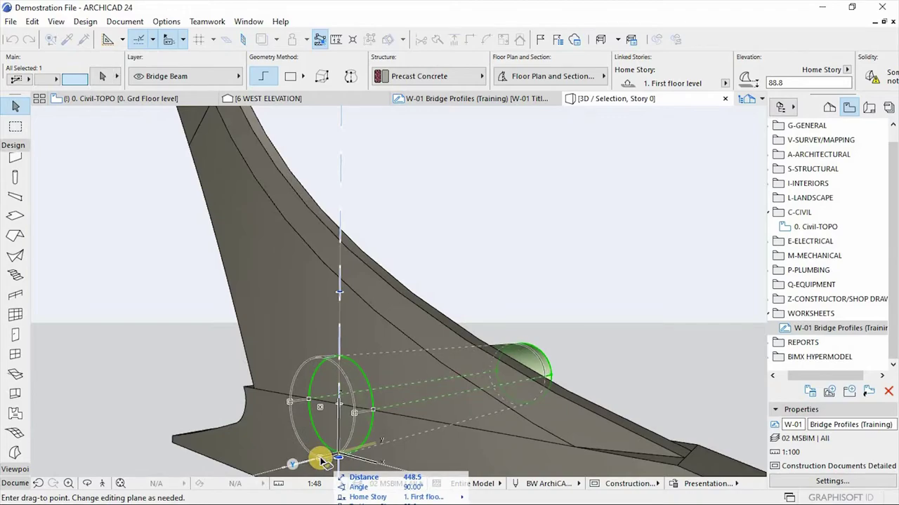
click(321, 460)
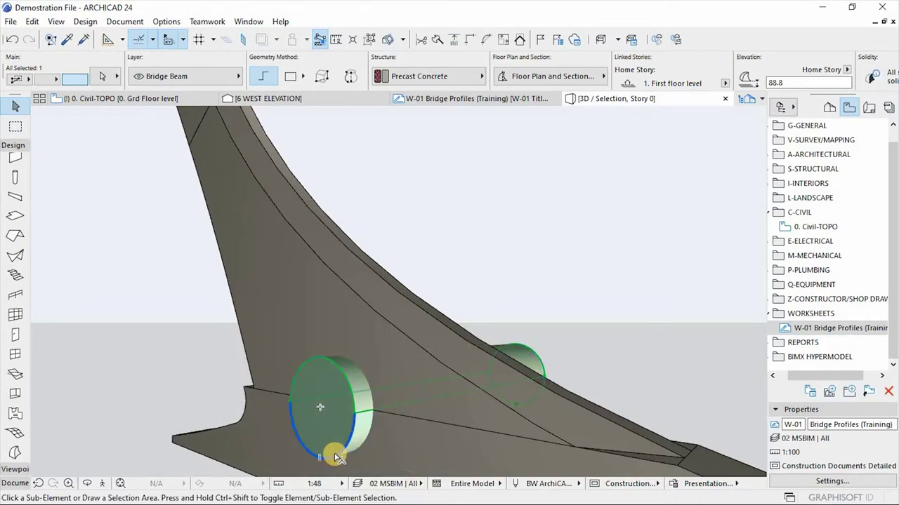
key(ctrl+shift+d)
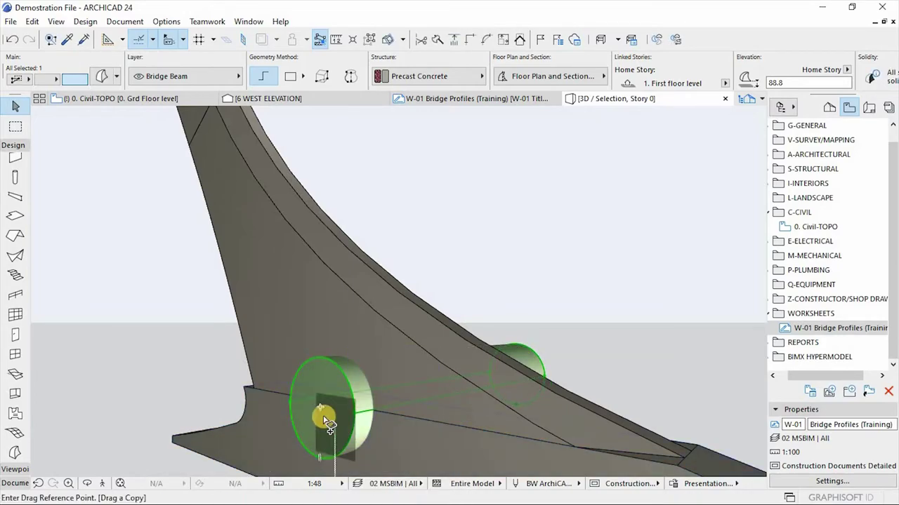
click(320, 409)
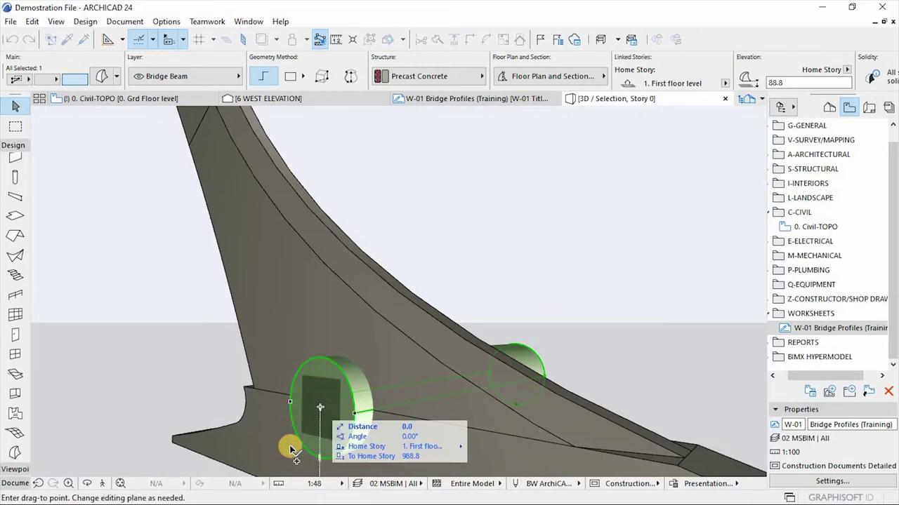
click(319, 409)
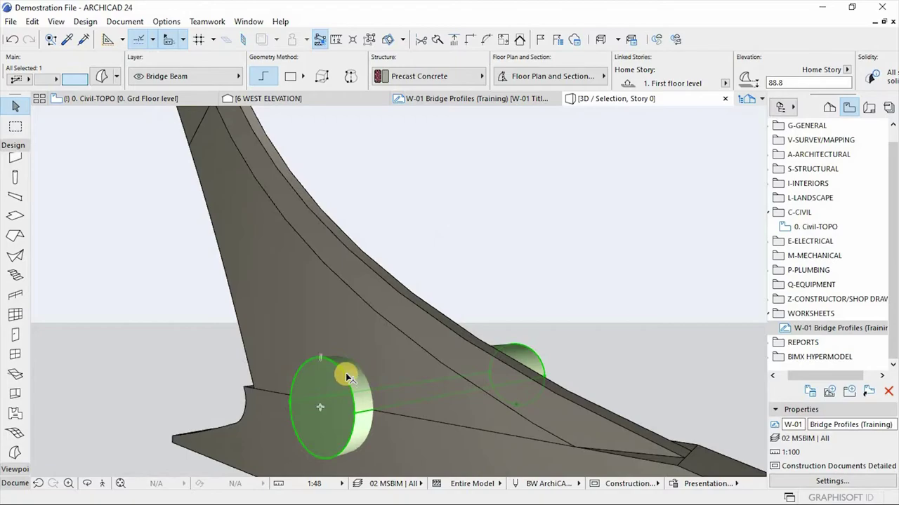
Step: Subtract the selected cylinder from the pylon Morph to cut a round hole
right_click(473, 143)
mouse_move(567, 295)
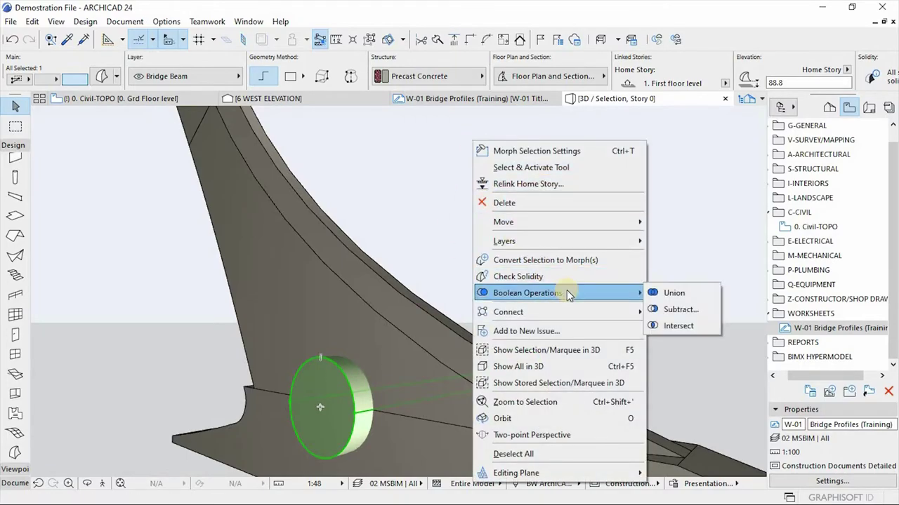
click(661, 309)
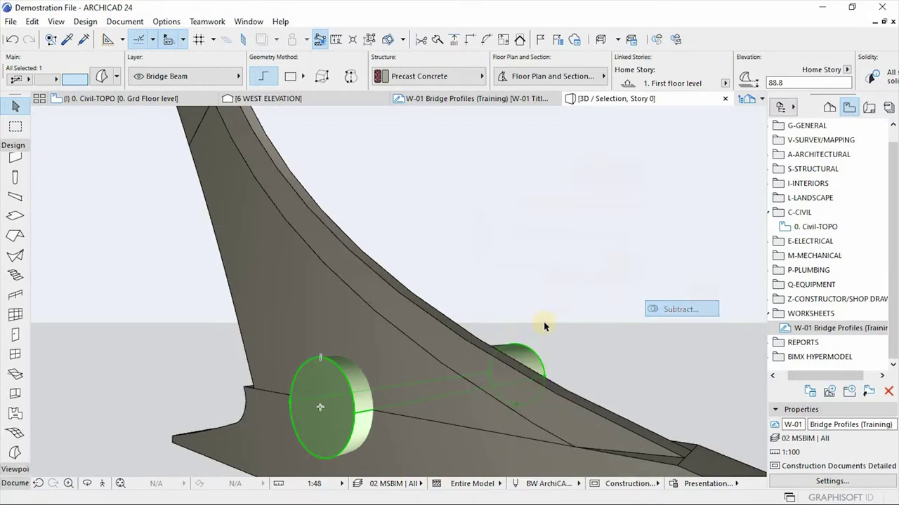
click(321, 267)
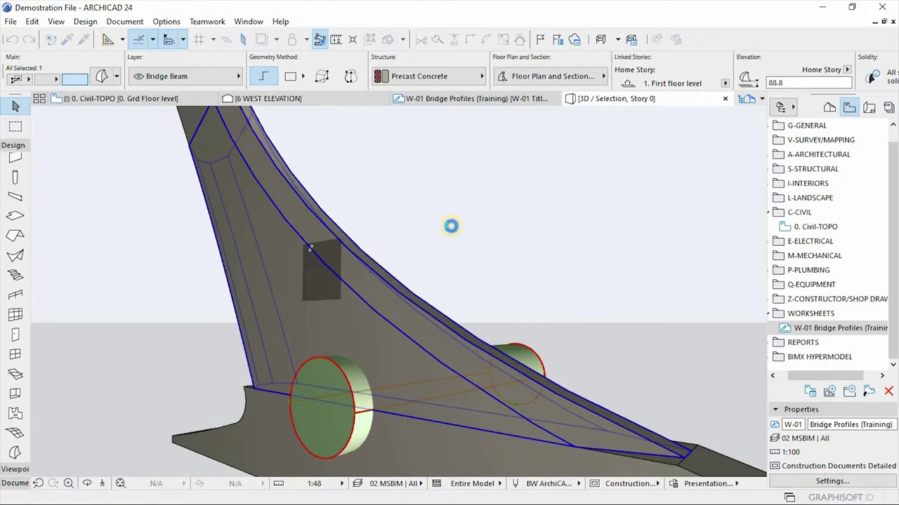
Step: Subtract the second cylinder from the bridge deck Morph, then orbit to inspect the hole
click(342, 433)
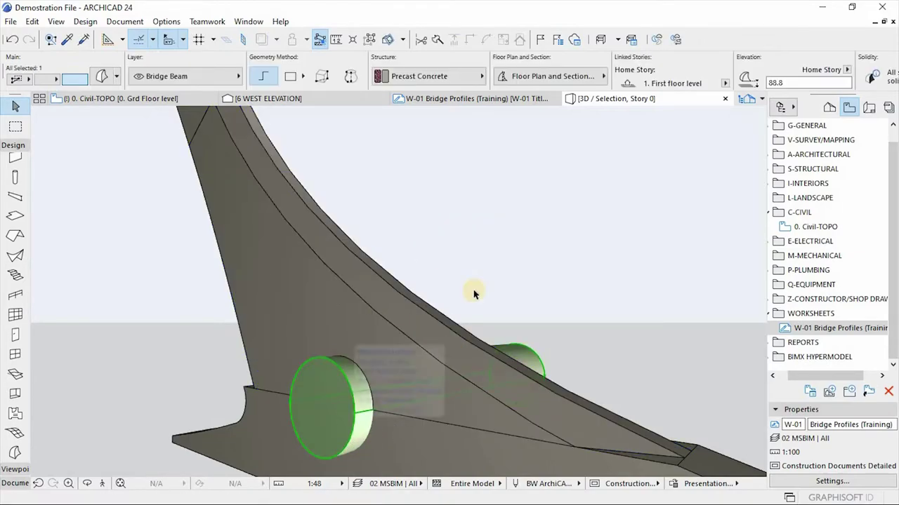
right_click(522, 162)
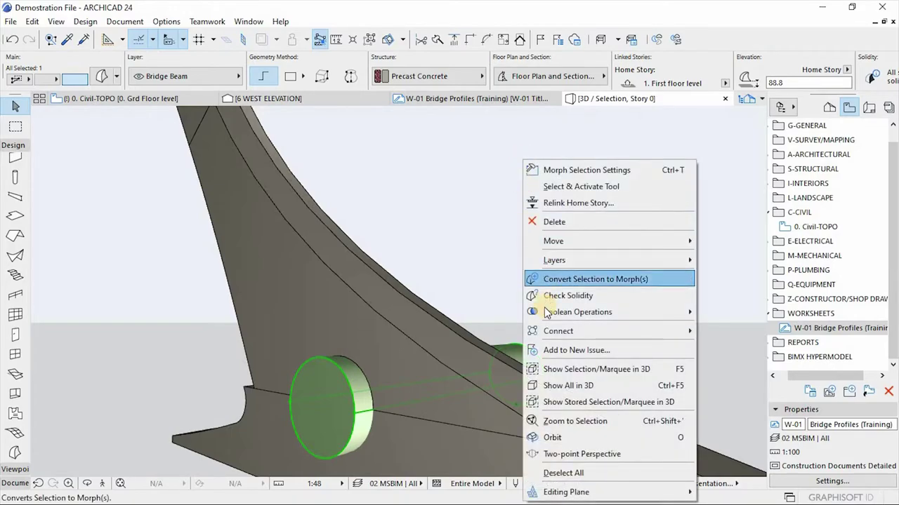
mouse_move(601, 312)
key(Return)
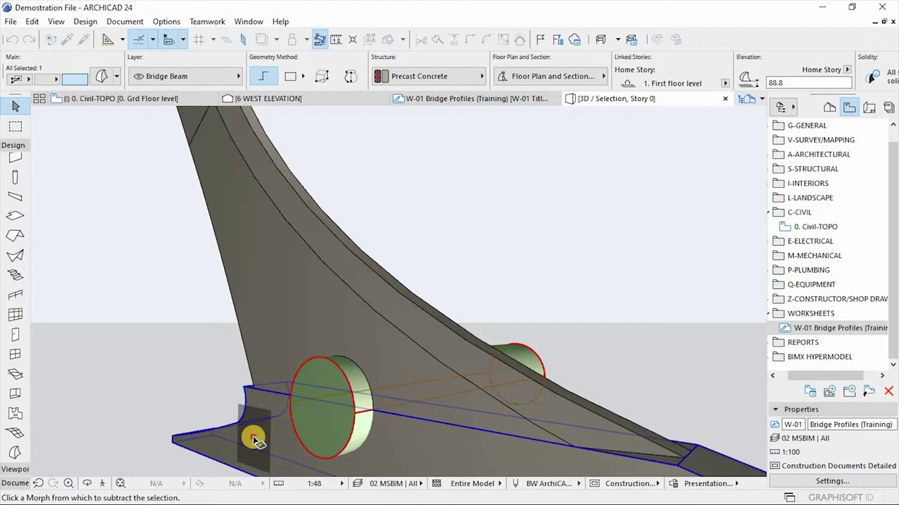
click(254, 440)
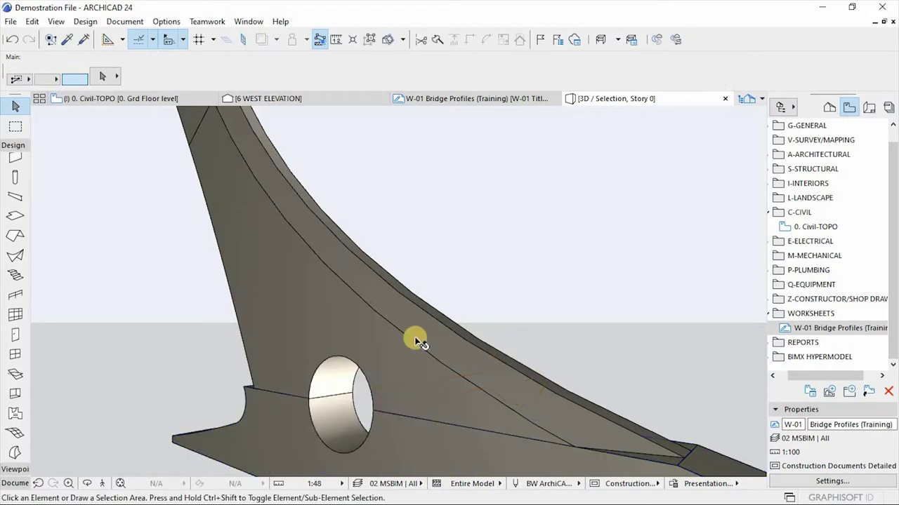
scroll(442, 346, down, 5)
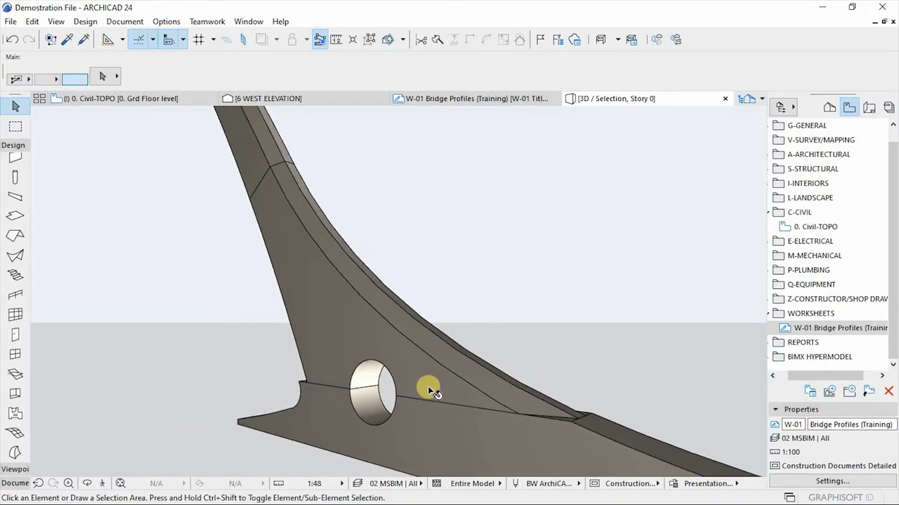
key(shift+o)
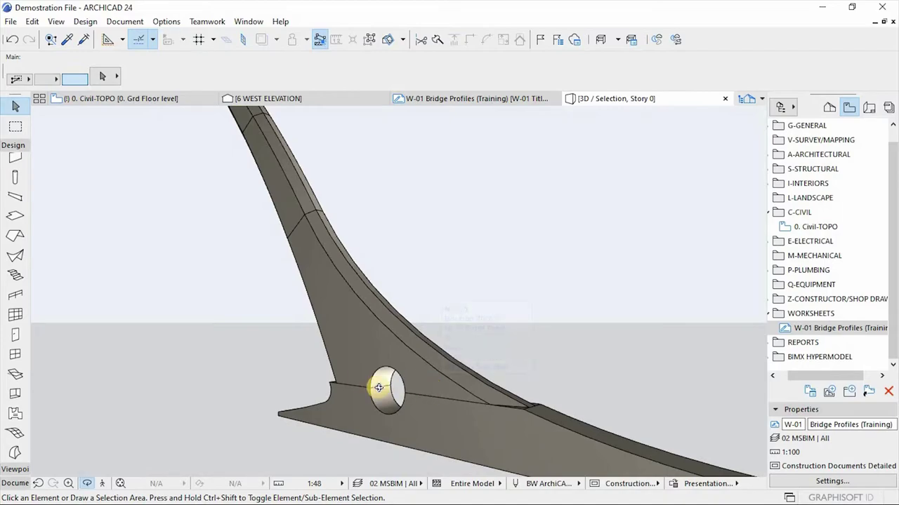
drag(361, 368, 311, 338)
Step: Chamfer two corner nodes of the base Morph under the pylon with a 400 chamfer
scroll(240, 323, up, 8)
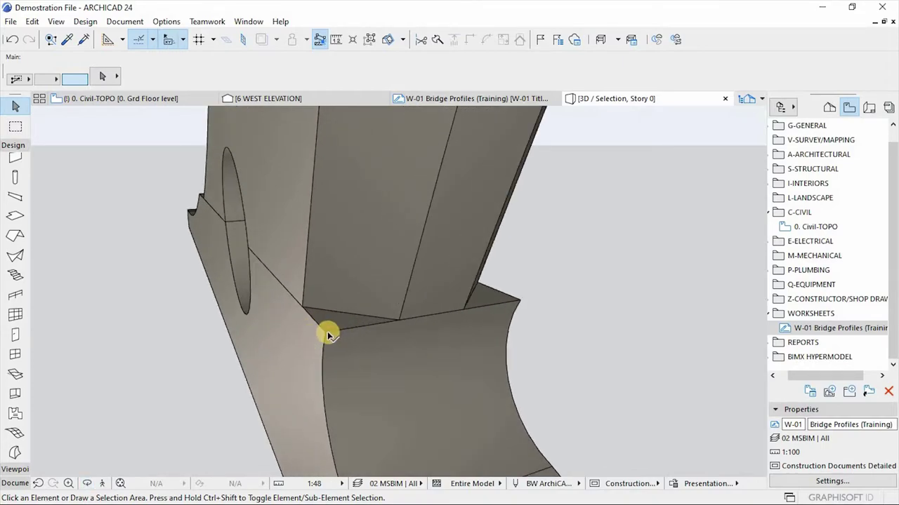
click(325, 335)
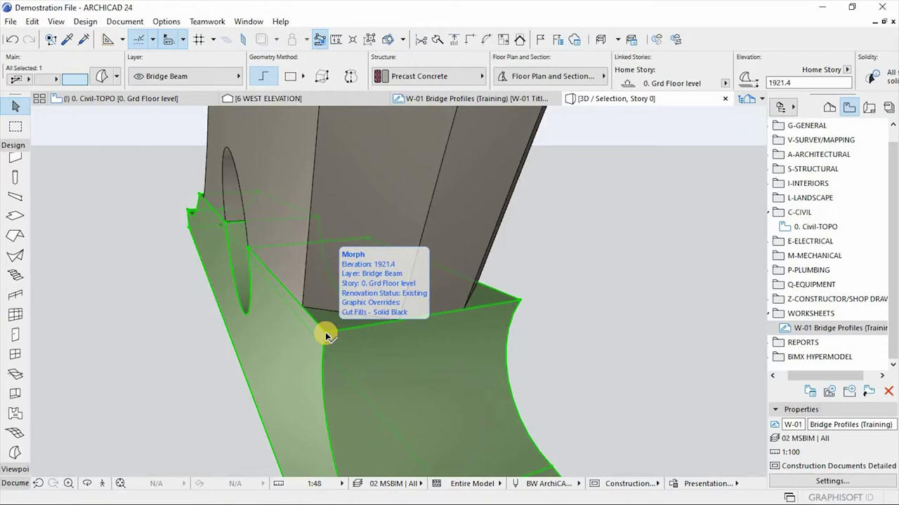
click(521, 302)
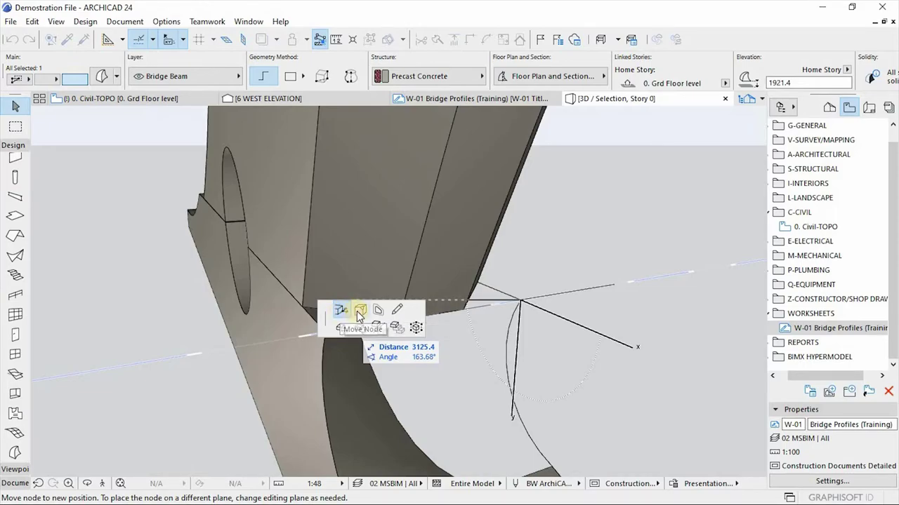
click(358, 312)
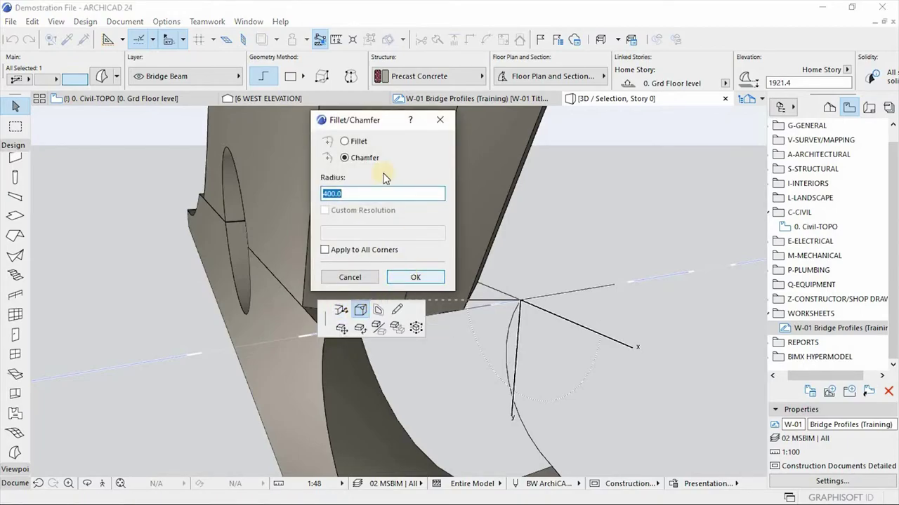
click(405, 278)
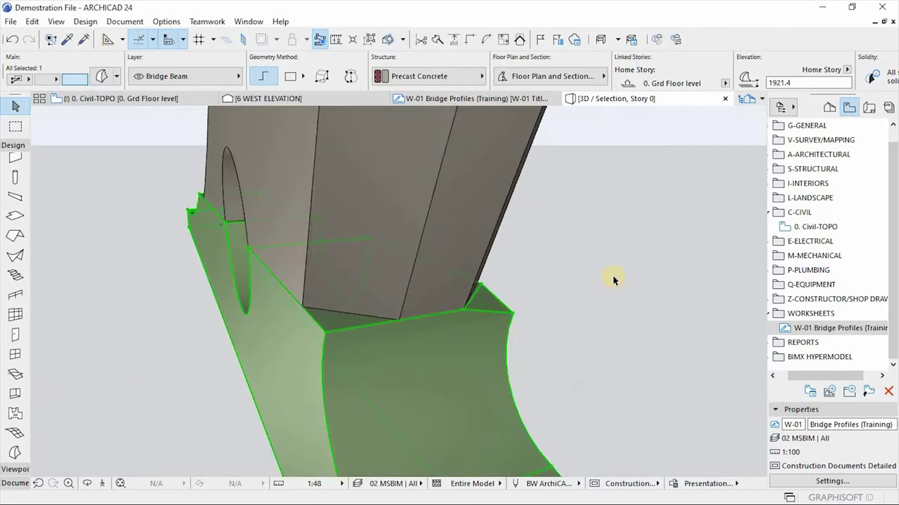
click(327, 334)
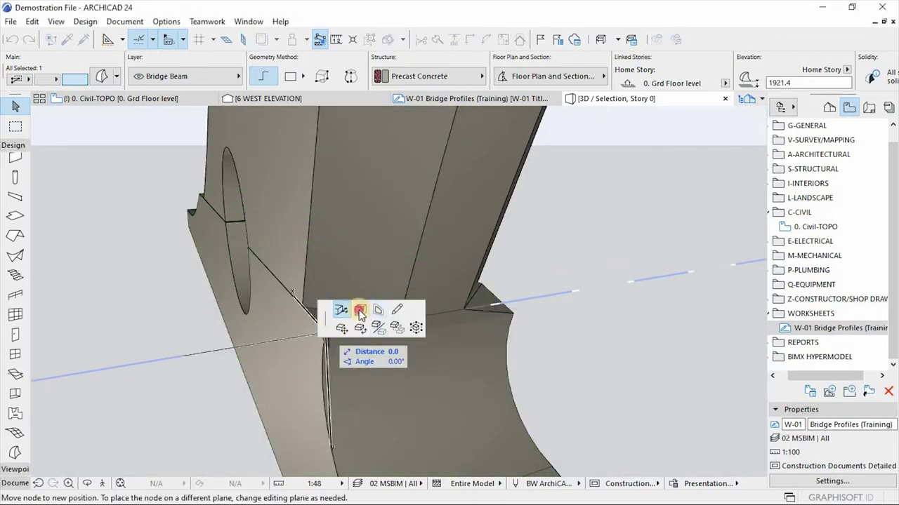
click(360, 310)
click(417, 278)
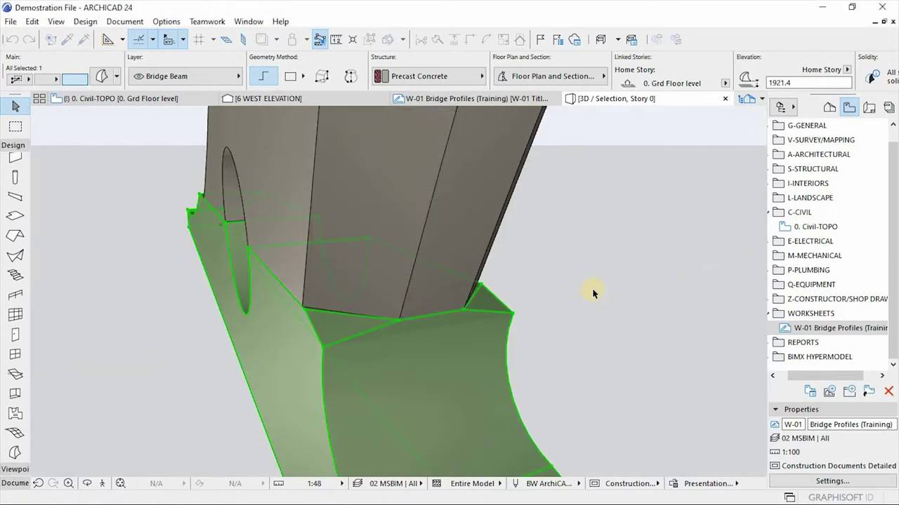
click(597, 290)
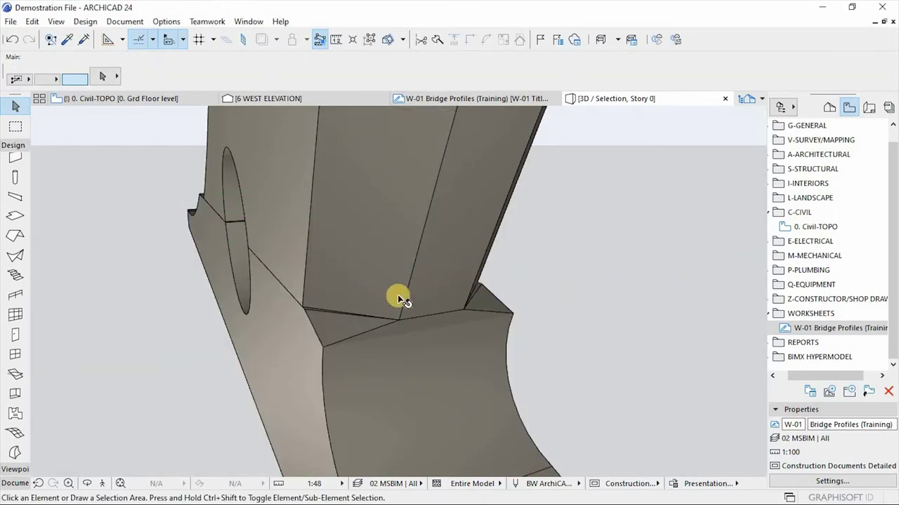
Step: Marquee-select the four pylon and deck Morphs and Union them into a single Morph
scroll(414, 340, down, 10)
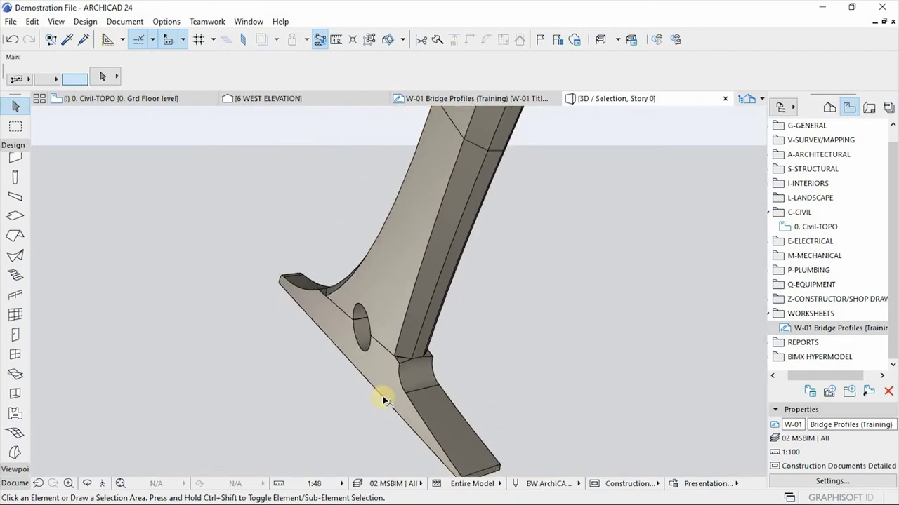
scroll(385, 400, down, 6)
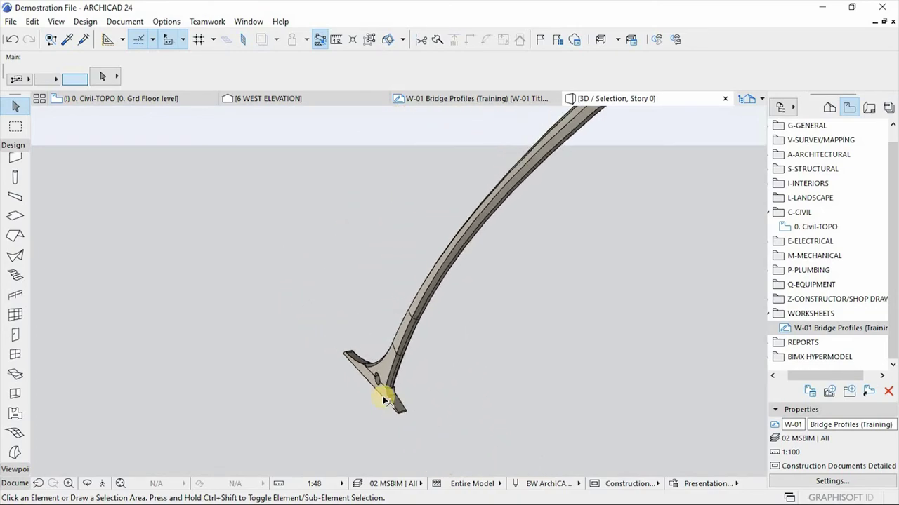
scroll(384, 401, down, 2)
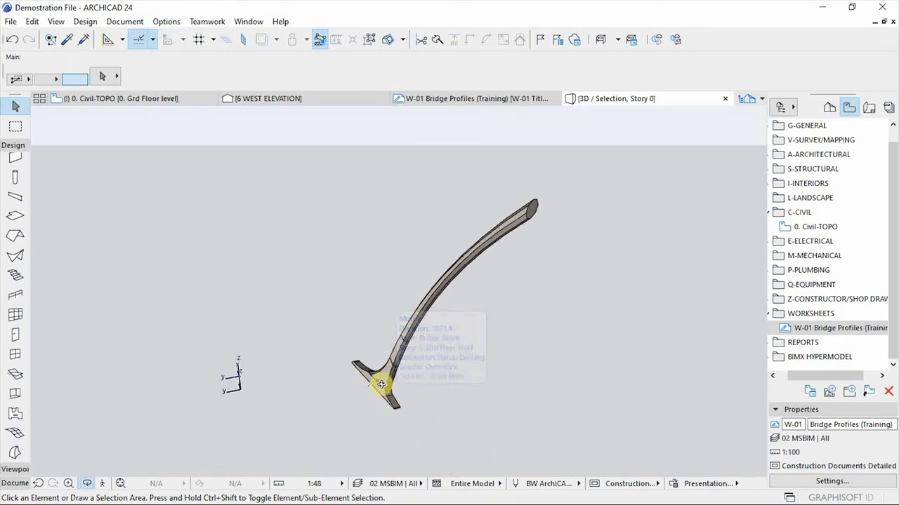
shift+middle_drag(373, 371, 640, 232)
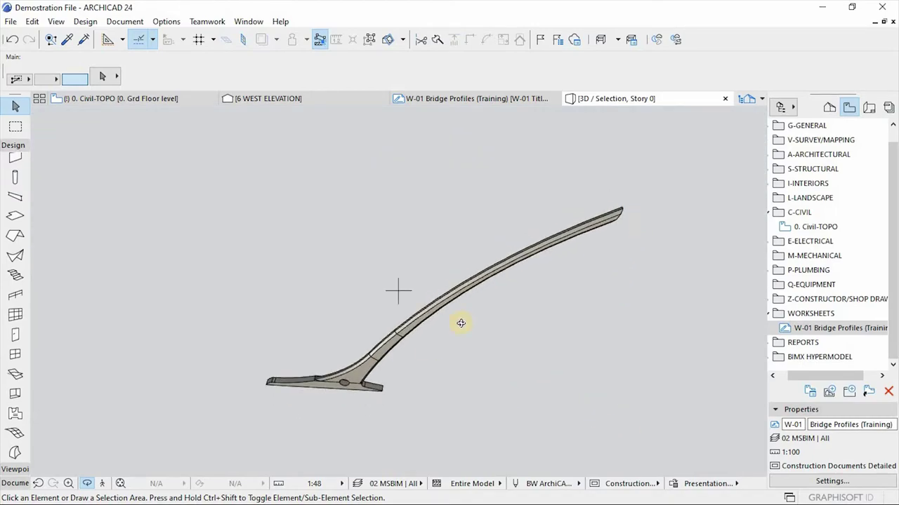
drag(656, 176, 200, 439)
right_click(351, 169)
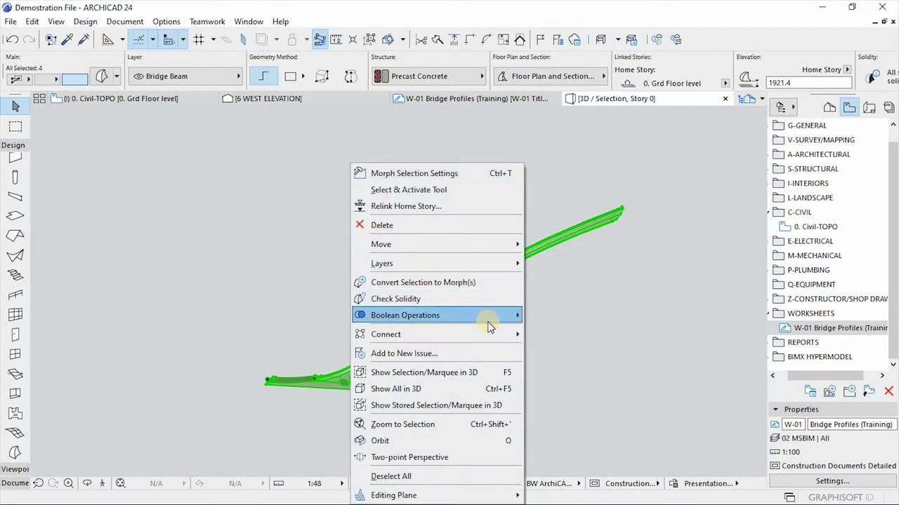
mouse_move(487, 317)
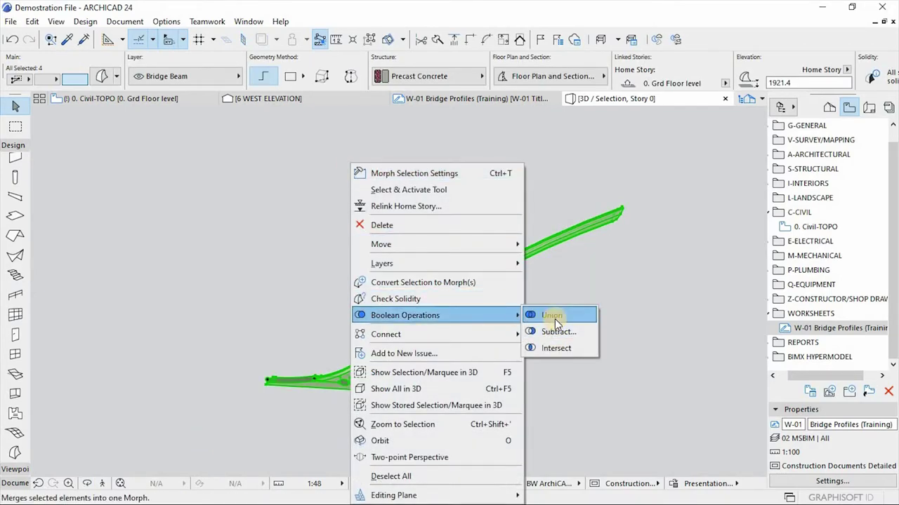
click(580, 278)
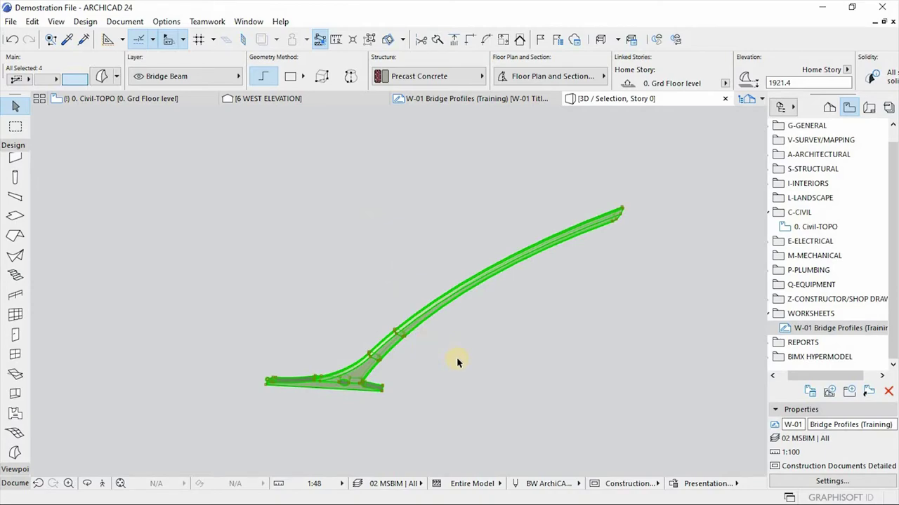
click(480, 341)
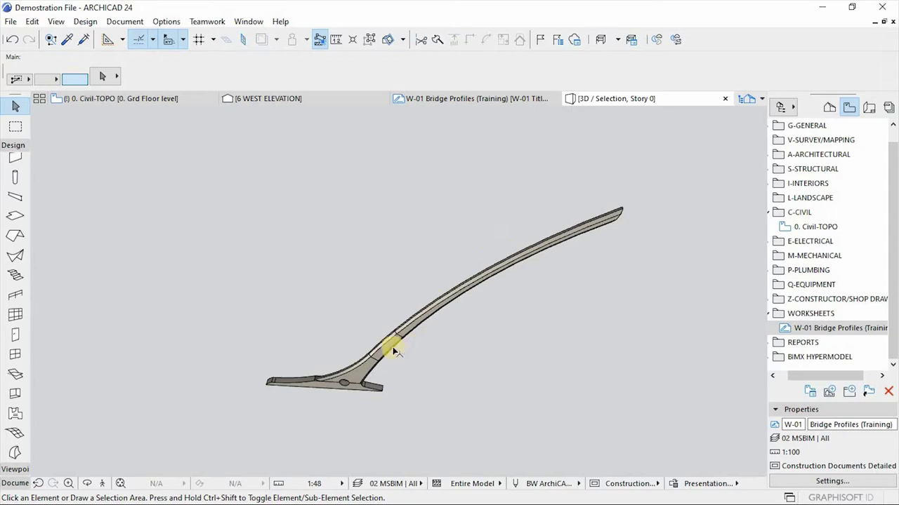
mouse_move(399, 349)
Step: On the 0. Civil-TOPO floor plan, select the bridge beam pieces with Suspend Groups on
click(139, 98)
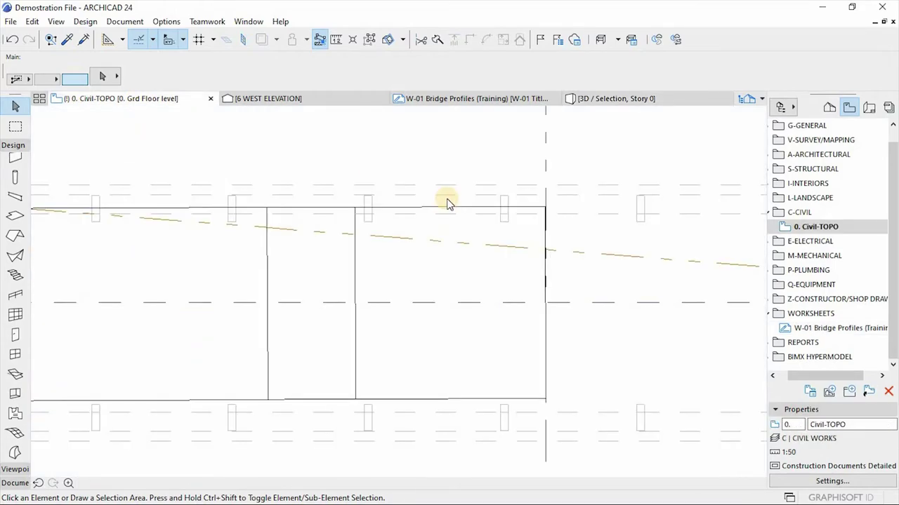
scroll(452, 204, down, 8)
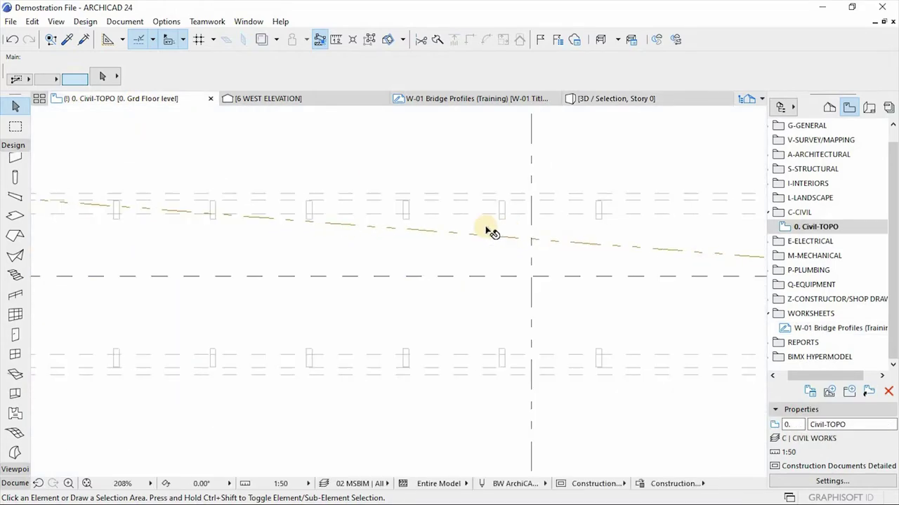
scroll(440, 205, down, 5)
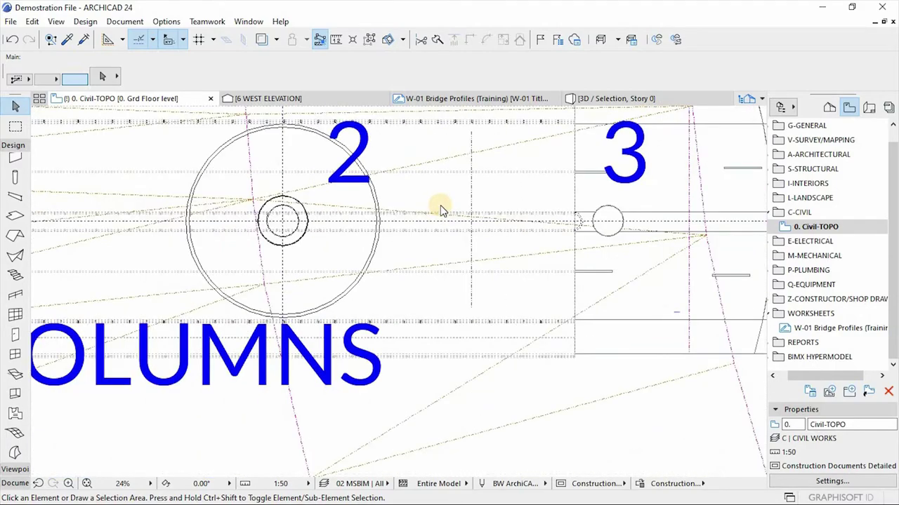
scroll(440, 205, down, 1)
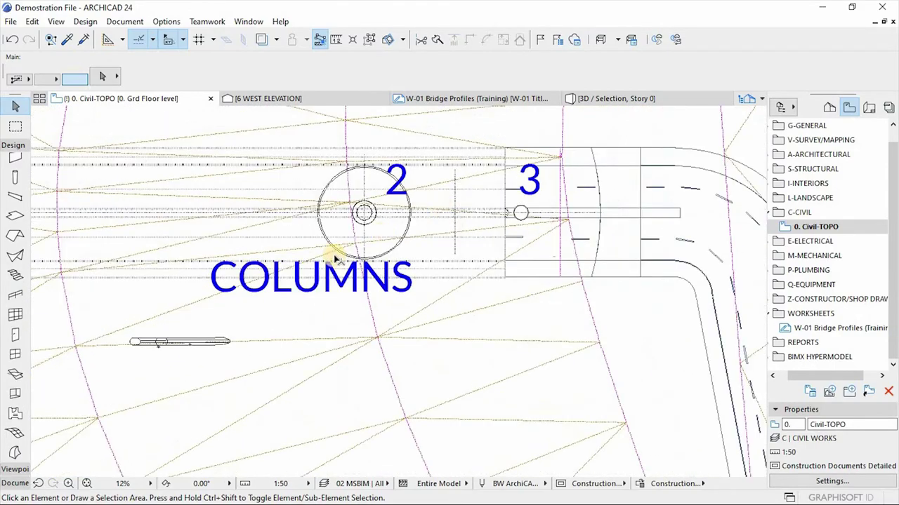
click(260, 343)
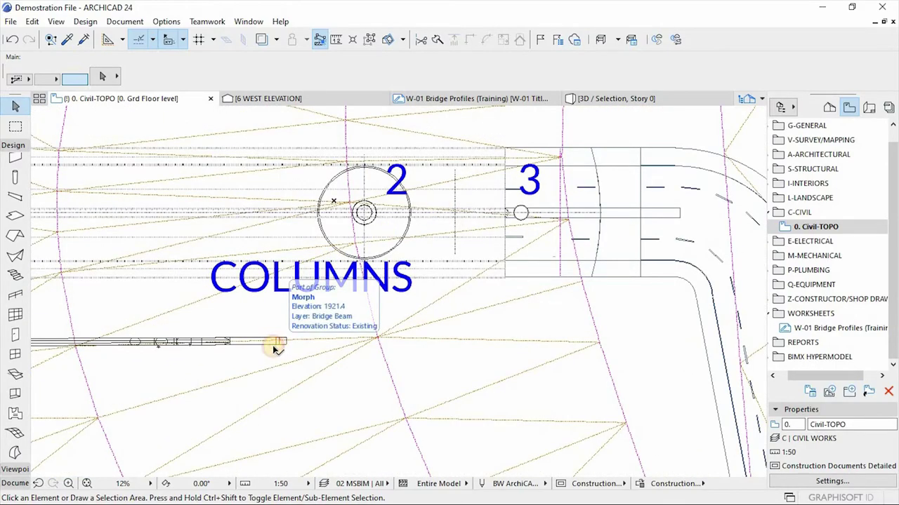
click(276, 344)
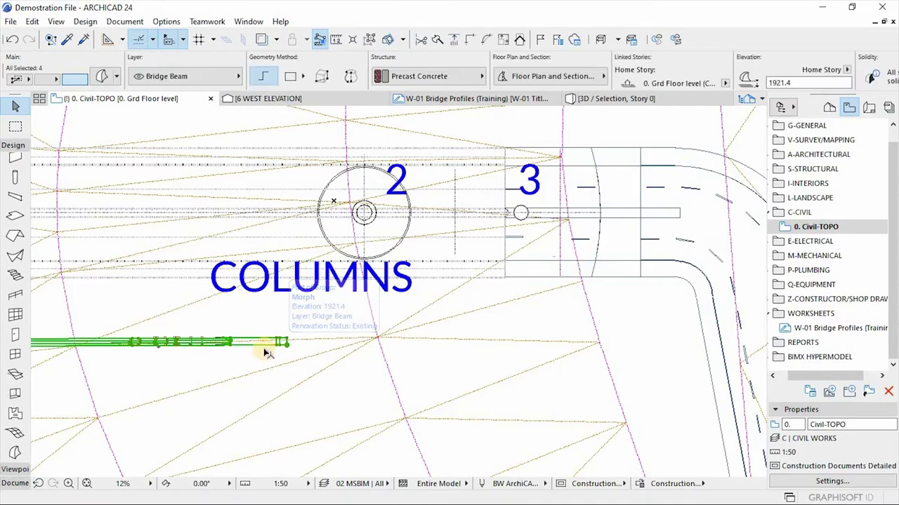
click(369, 39)
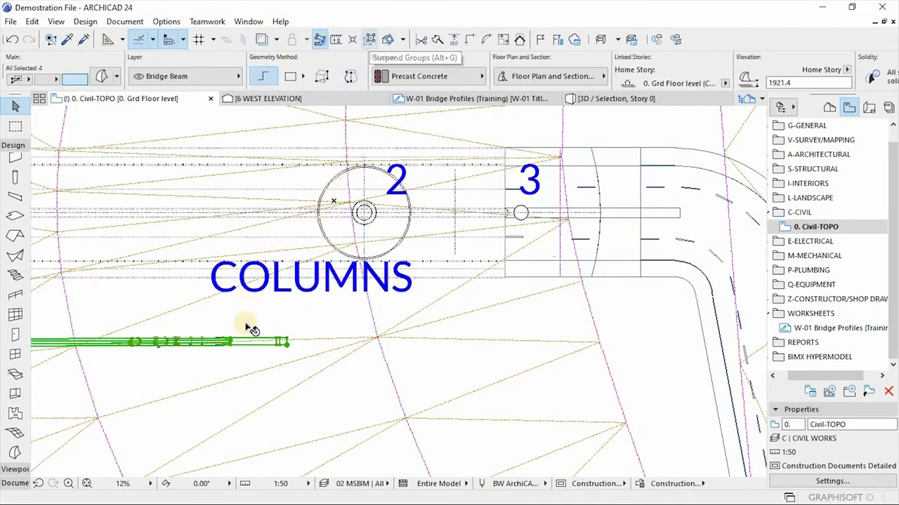
Step: Drag the beam from its right end onto the grid intersection beside column 2
scroll(258, 333, up, 3)
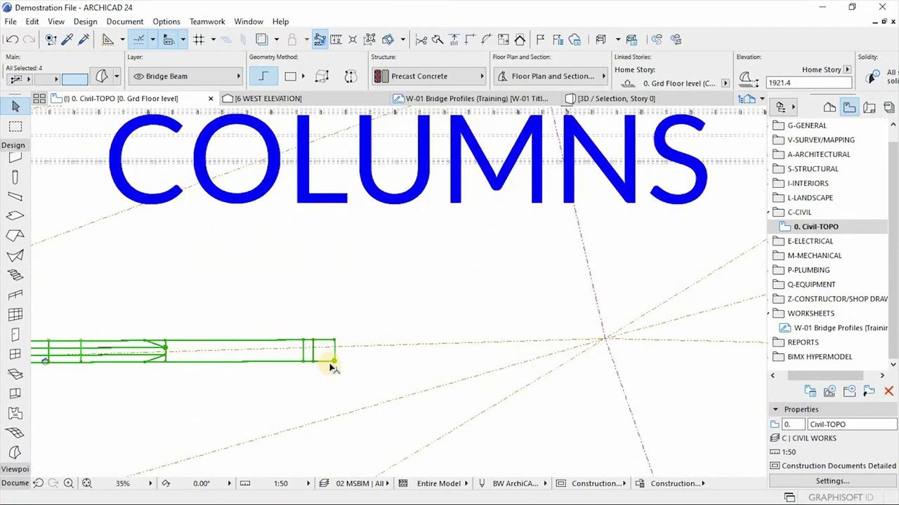
scroll(311, 366, up, 7)
scroll(344, 335, up, 1)
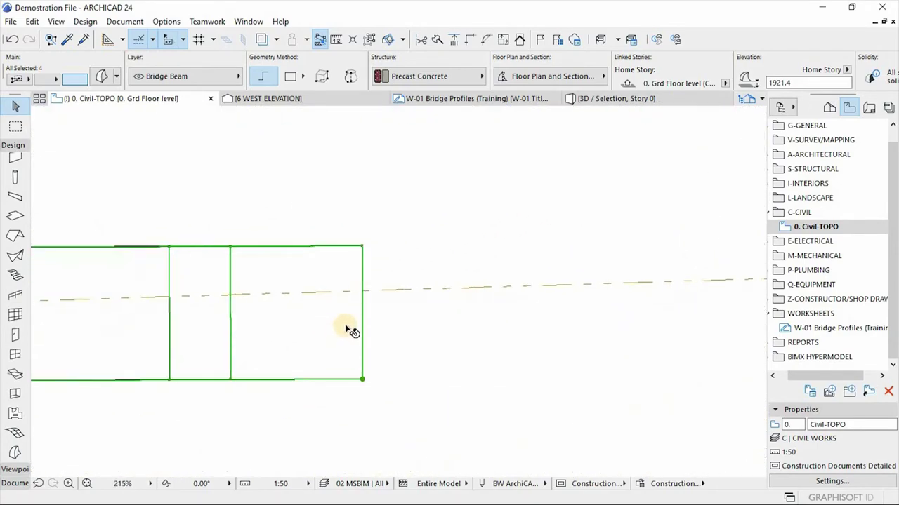
key(ctrl+d)
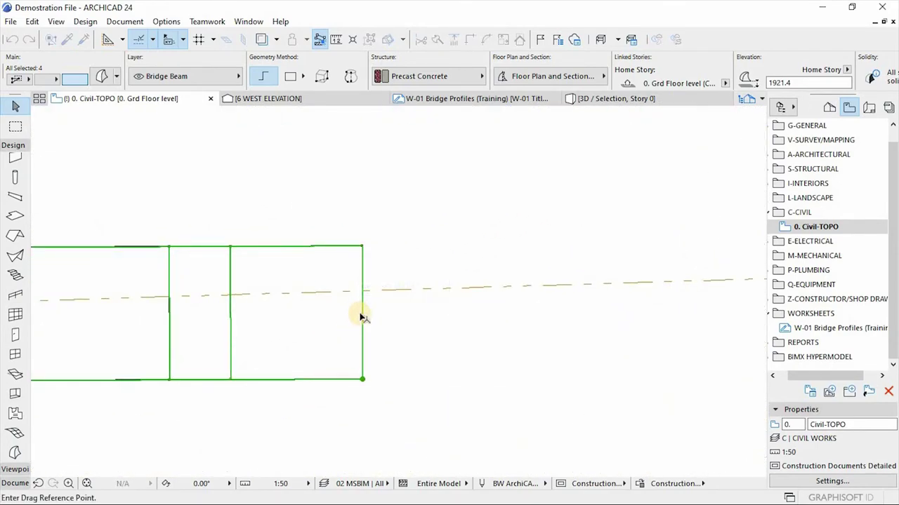
click(362, 314)
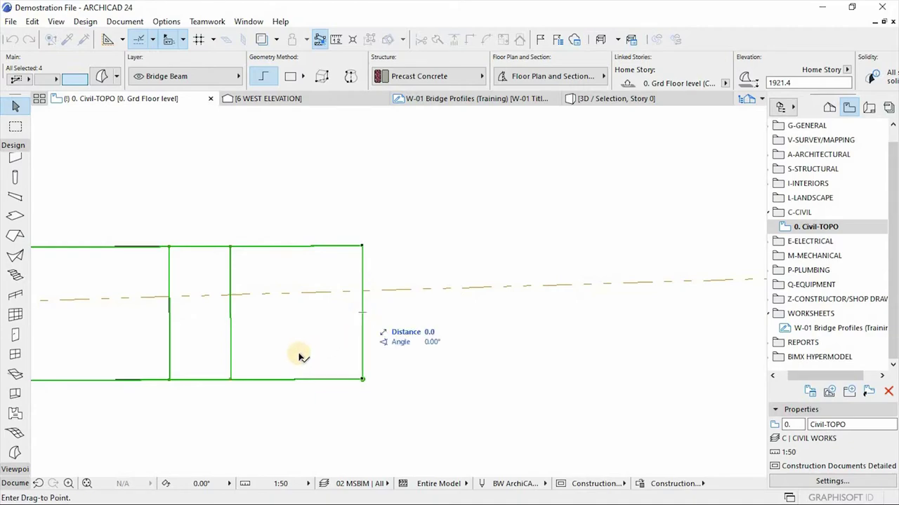
scroll(257, 367, down, 10)
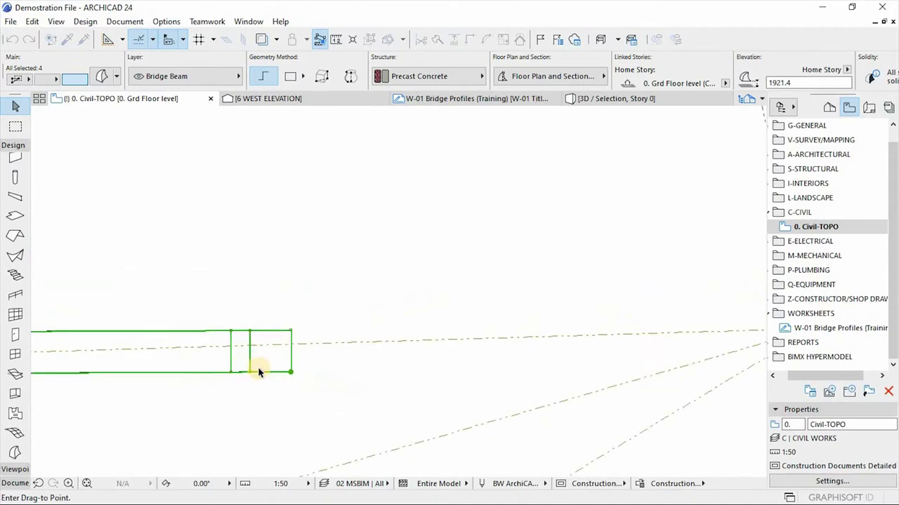
scroll(259, 371, down, 3)
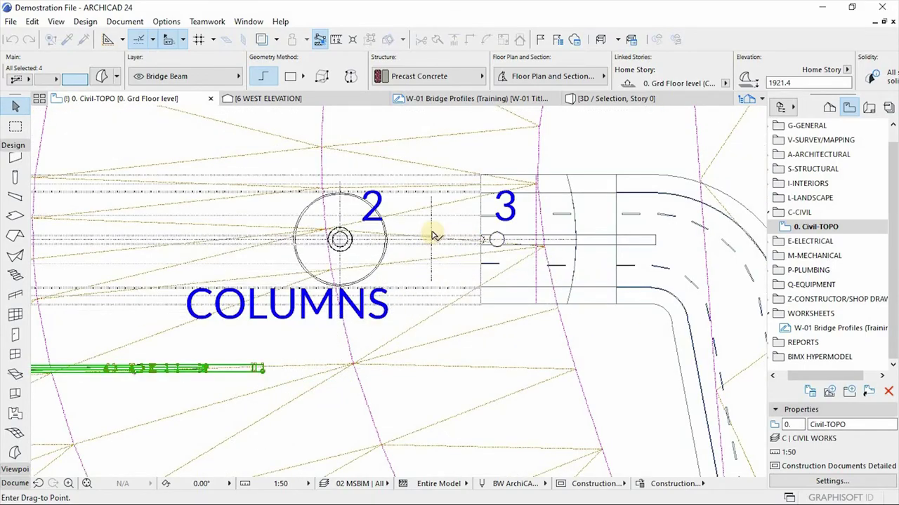
scroll(425, 249, up, 6)
scroll(449, 270, up, 6)
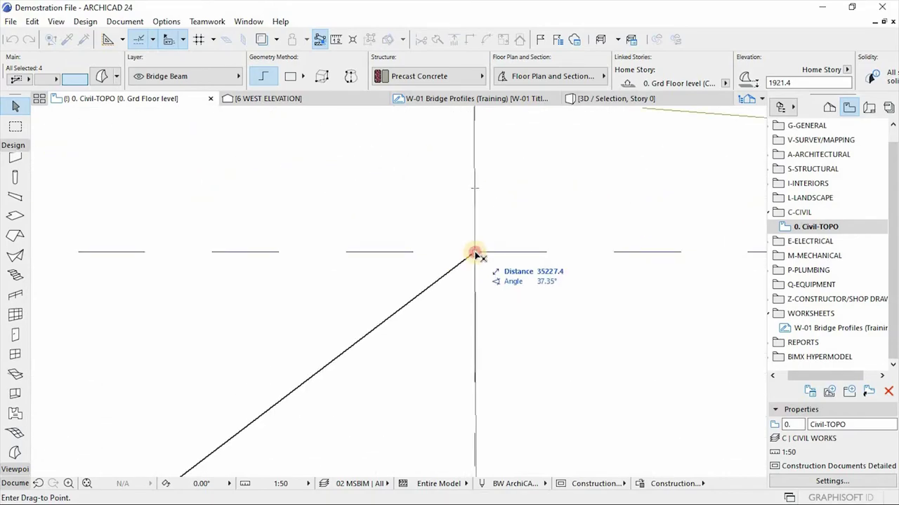
click(476, 254)
scroll(482, 256, down, 10)
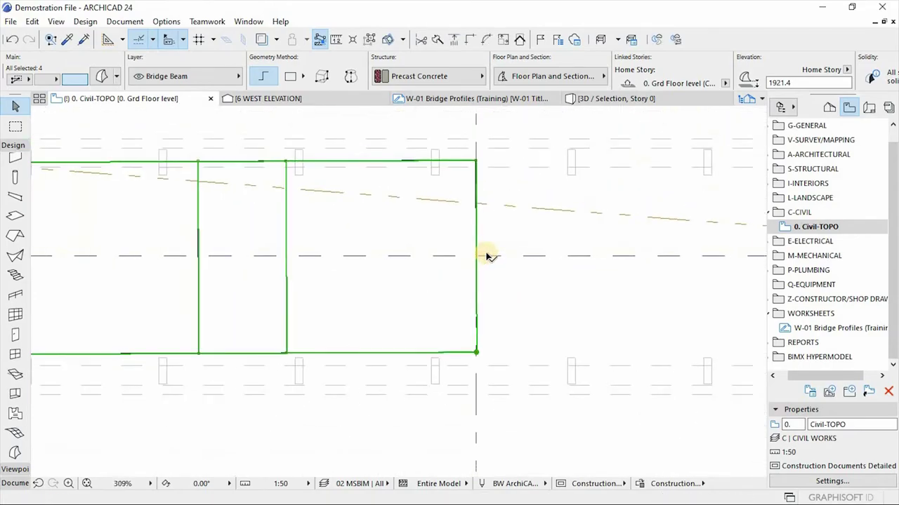
scroll(485, 254, down, 1)
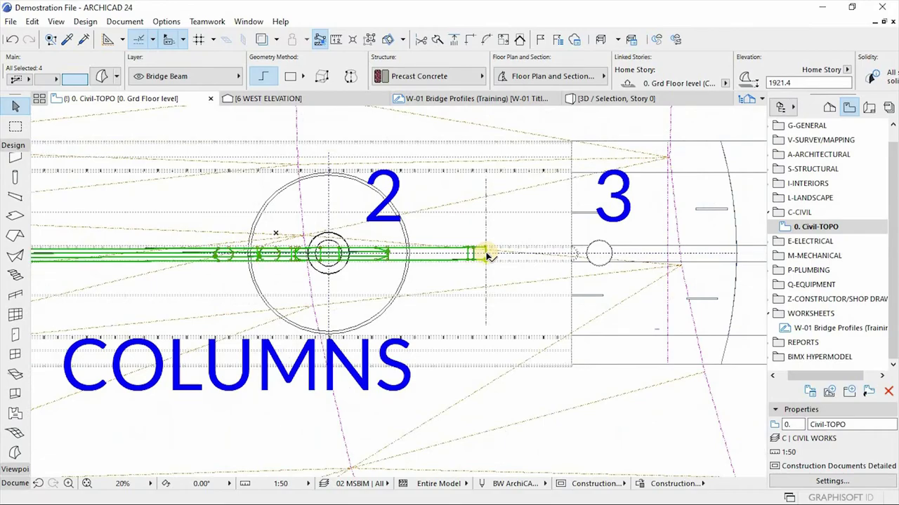
scroll(576, 305, down, 1)
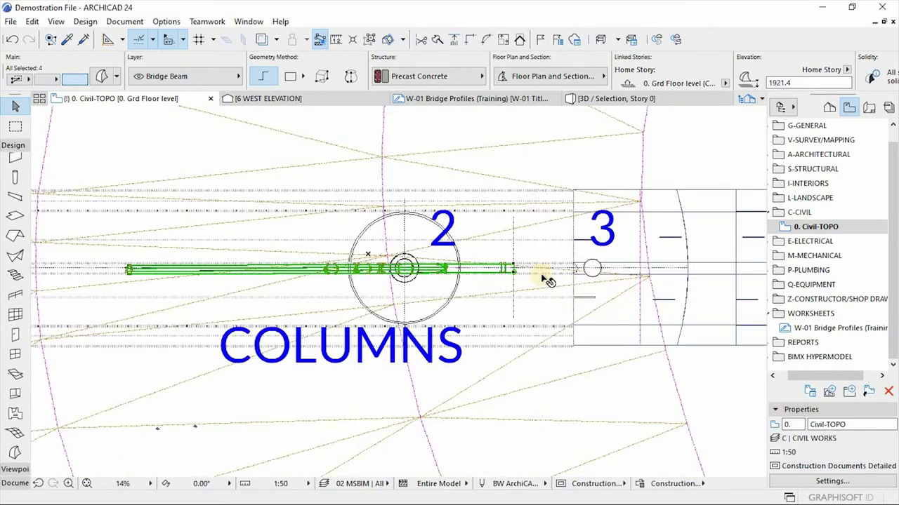
scroll(130, 269, up, 5)
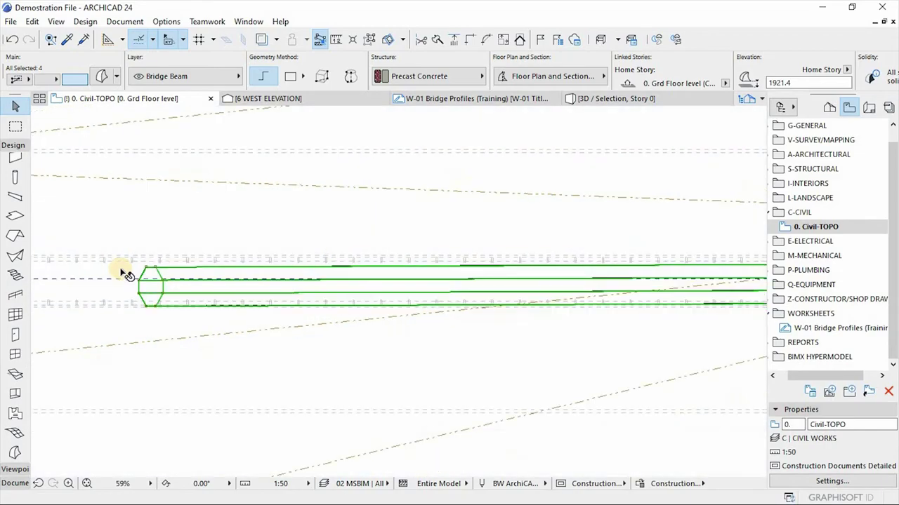
scroll(128, 281, up, 1)
scroll(129, 283, up, 2)
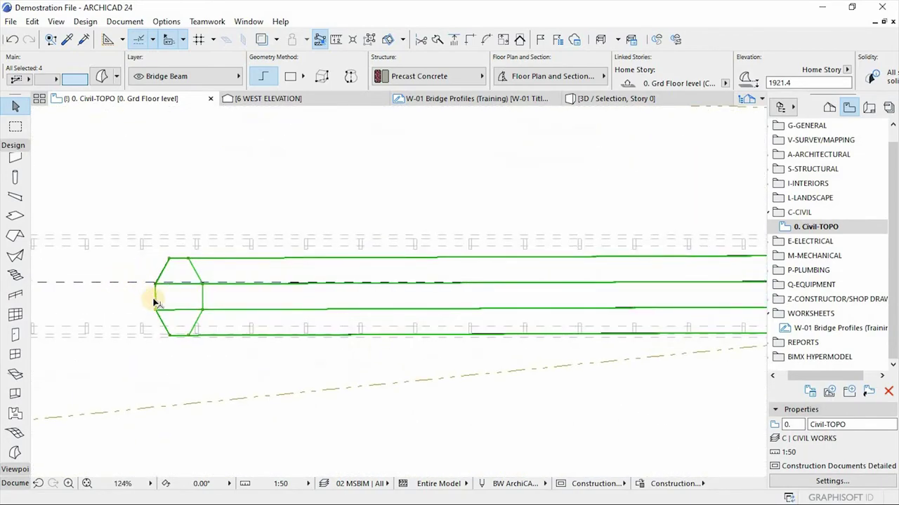
shift+middle_drag(156, 307, 136, 339)
Step: Rotate the beam about its right end so it lies centred on the floor-plan axis
scroll(134, 328, down, 3)
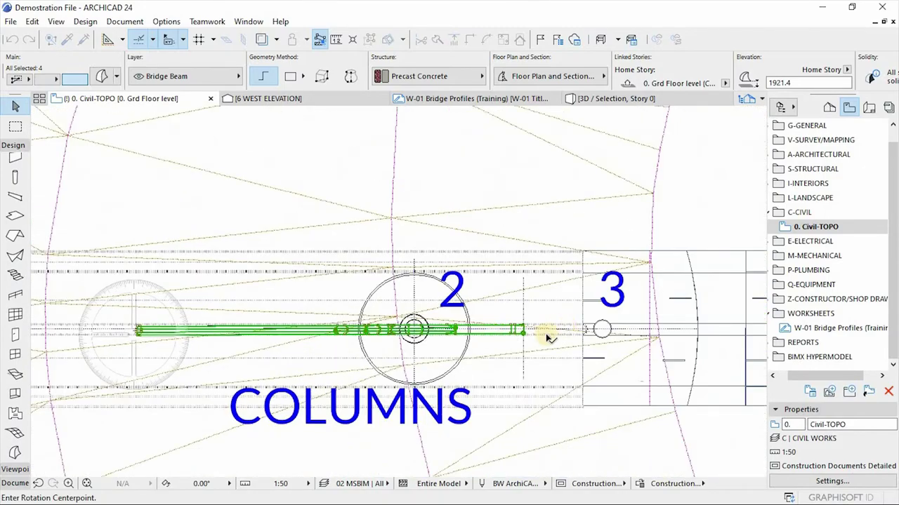
scroll(545, 336, up, 4)
scroll(492, 323, up, 5)
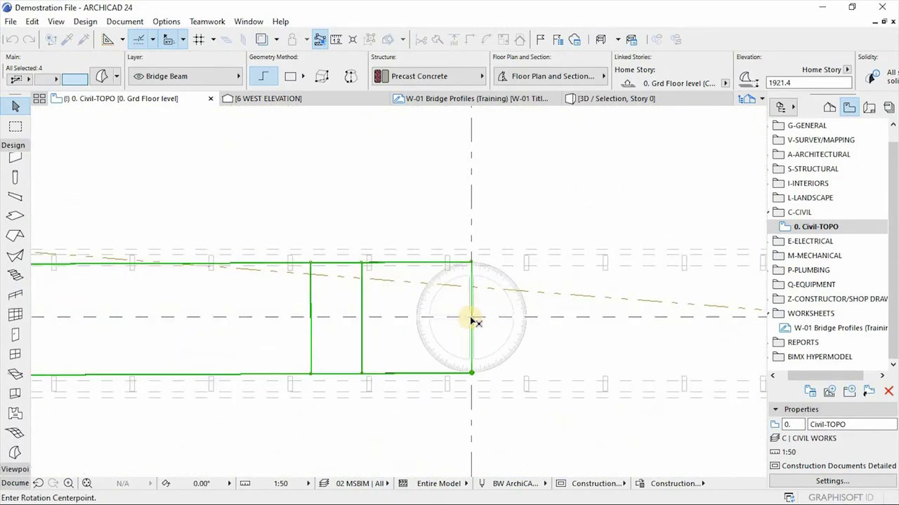
click(486, 318)
scroll(631, 323, down, 10)
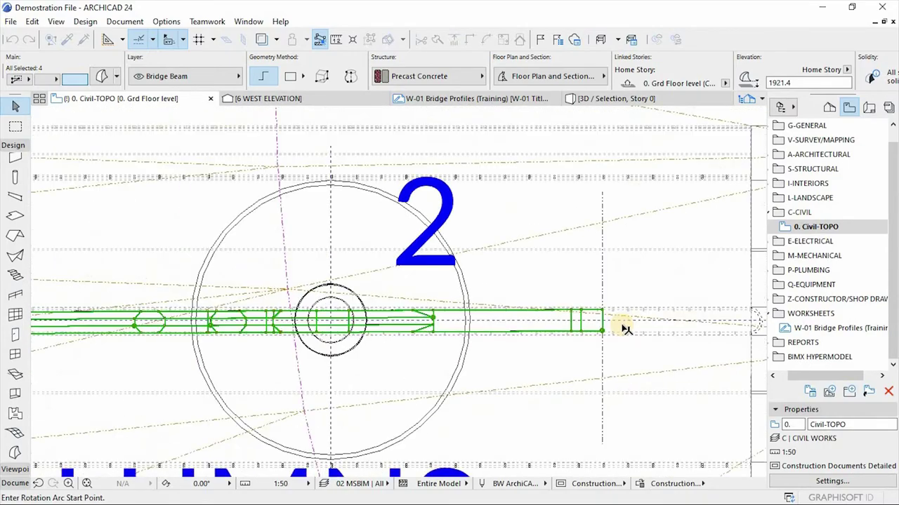
scroll(238, 325, up, 10)
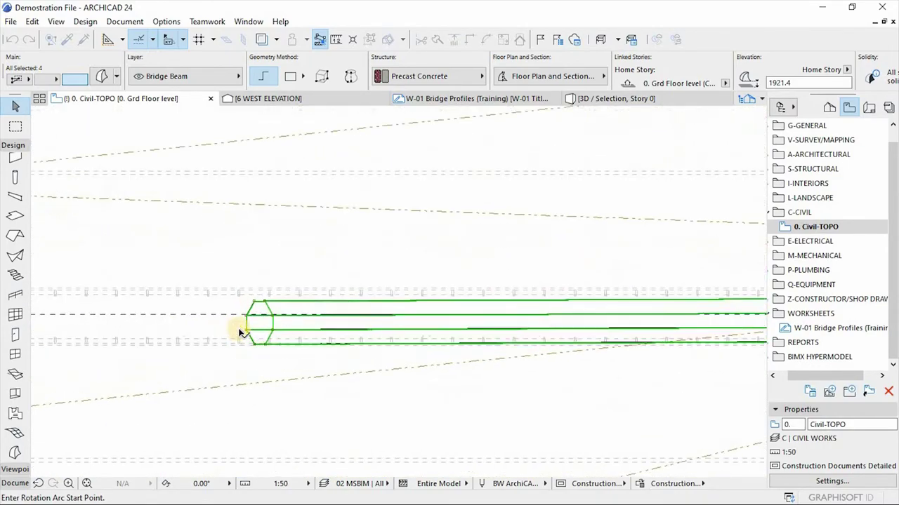
scroll(256, 321, up, 2)
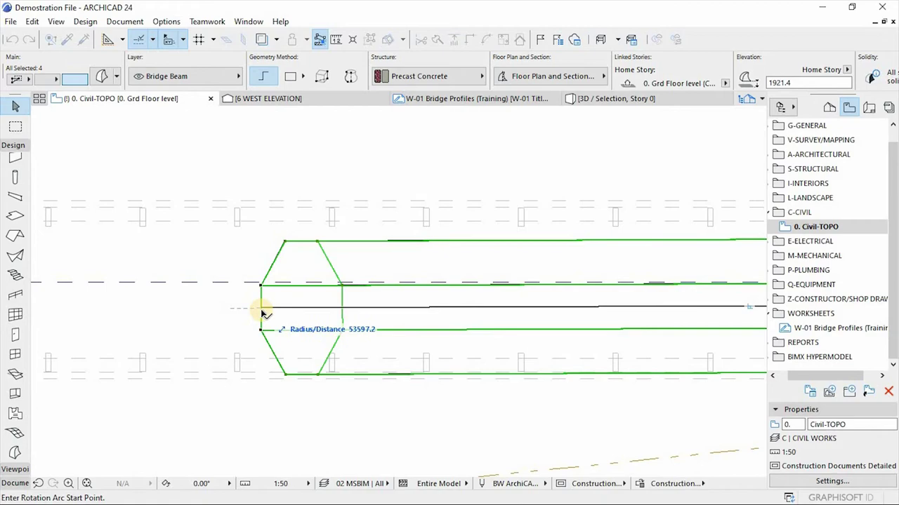
click(261, 308)
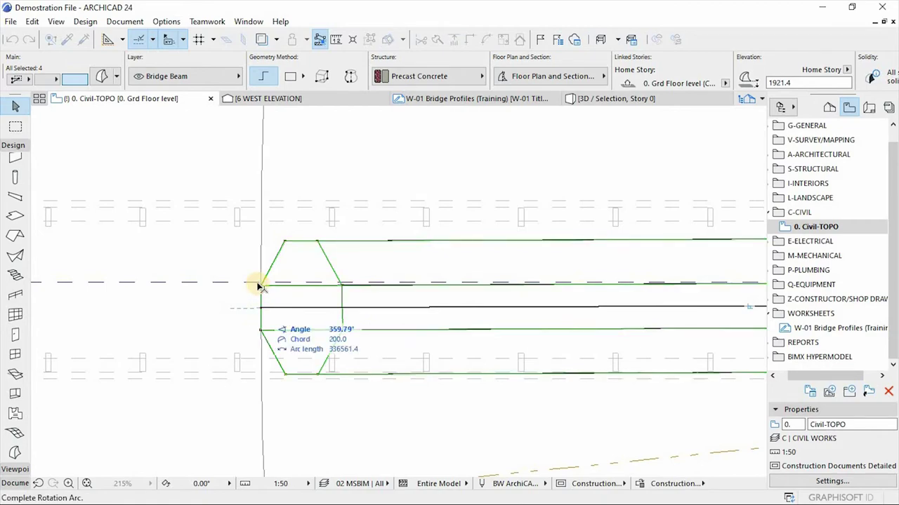
click(258, 287)
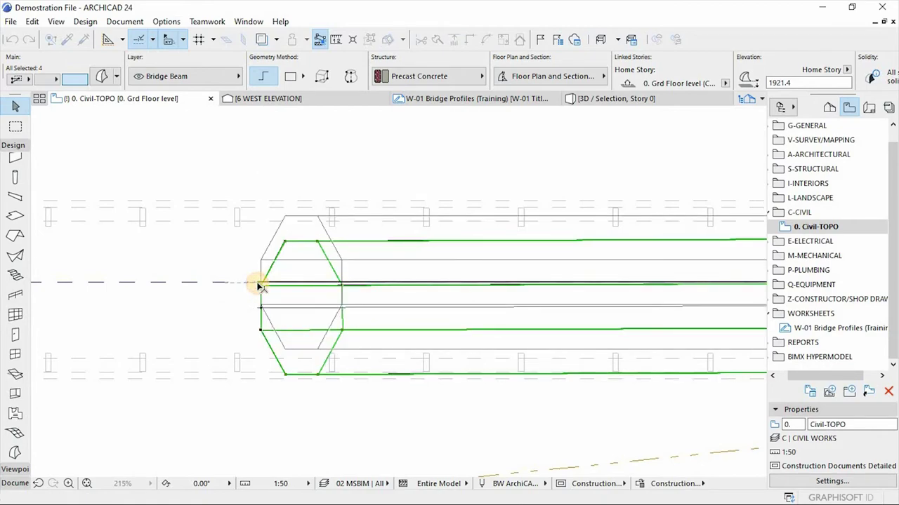
Step: Stretch the beam's end further to the right along the axis
scroll(197, 284, down, 3)
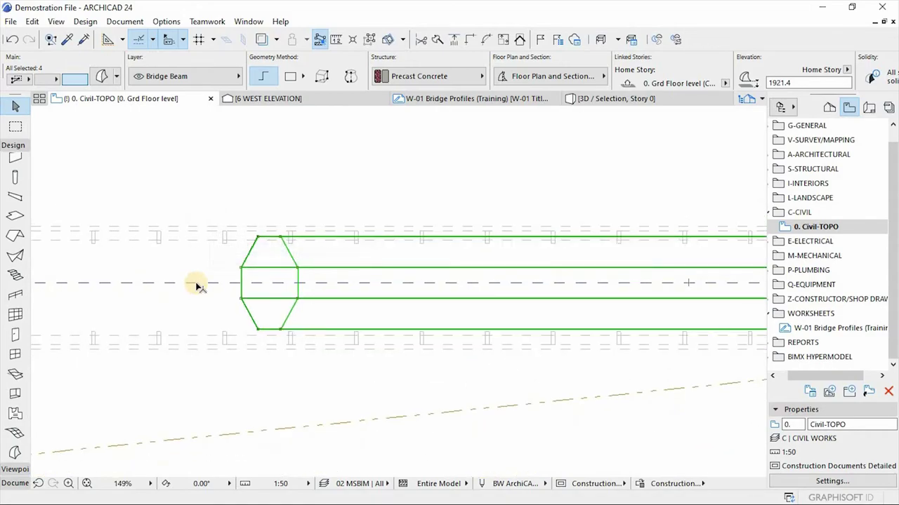
scroll(134, 293, down, 10)
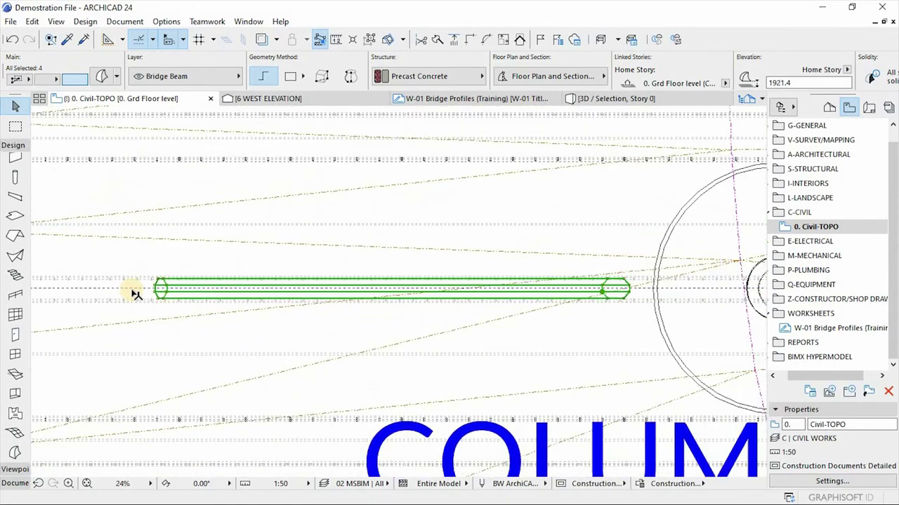
scroll(134, 293, down, 2)
click(443, 288)
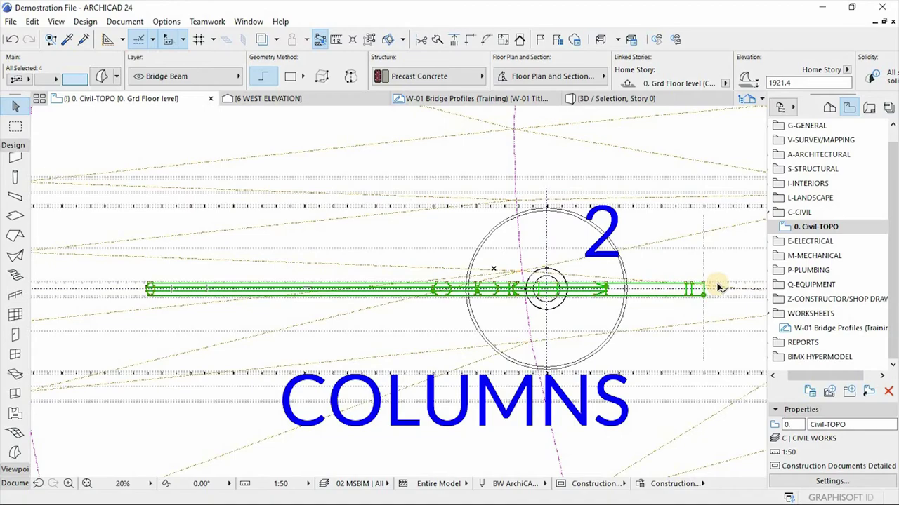
scroll(717, 286, up, 10)
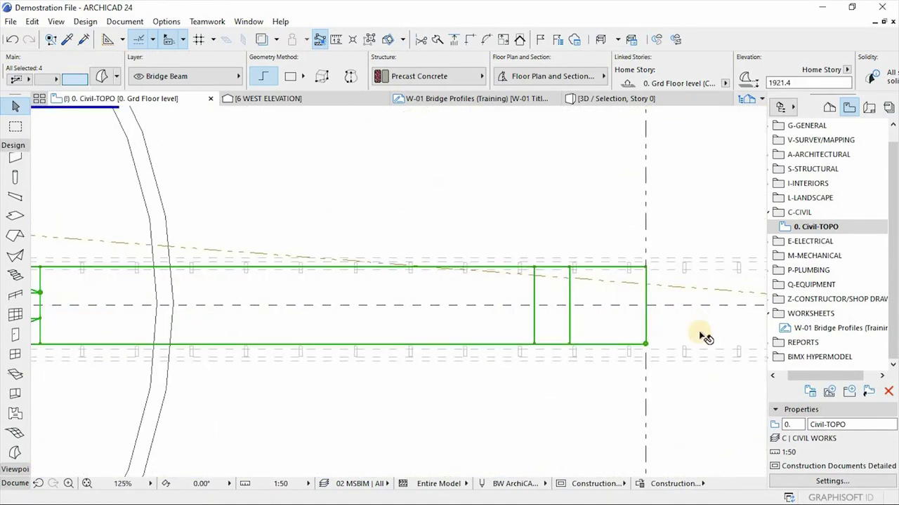
scroll(652, 304, up, 3)
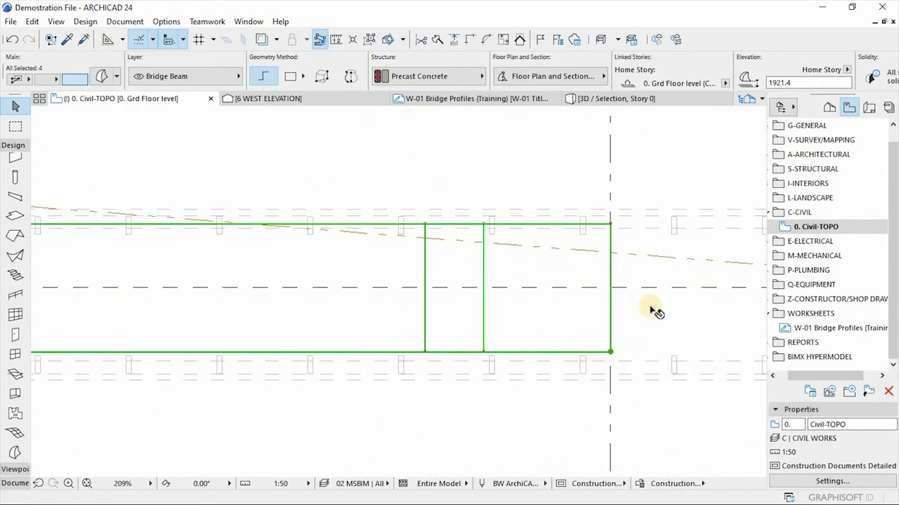
Step: Drag the four pylon elements from the beam corner up to the deck edge, then view them in 3D
key(ctrl+d)
click(607, 277)
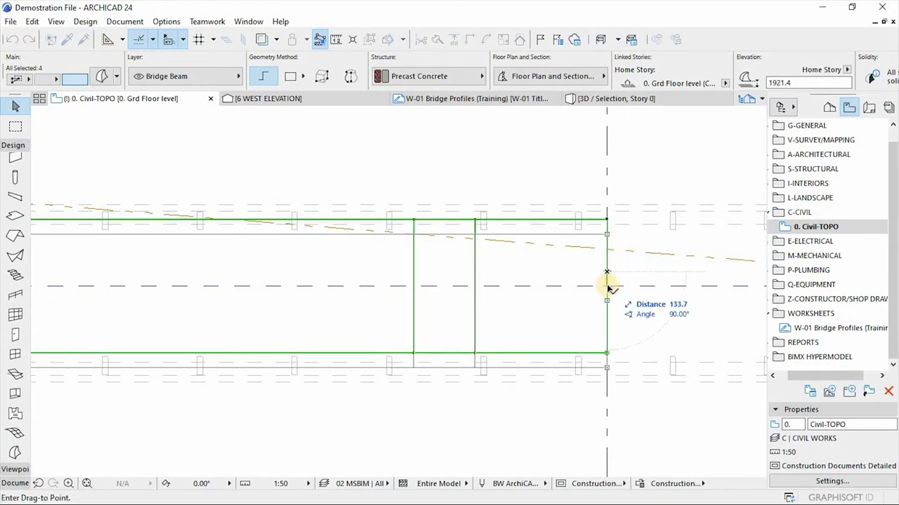
key(Escape)
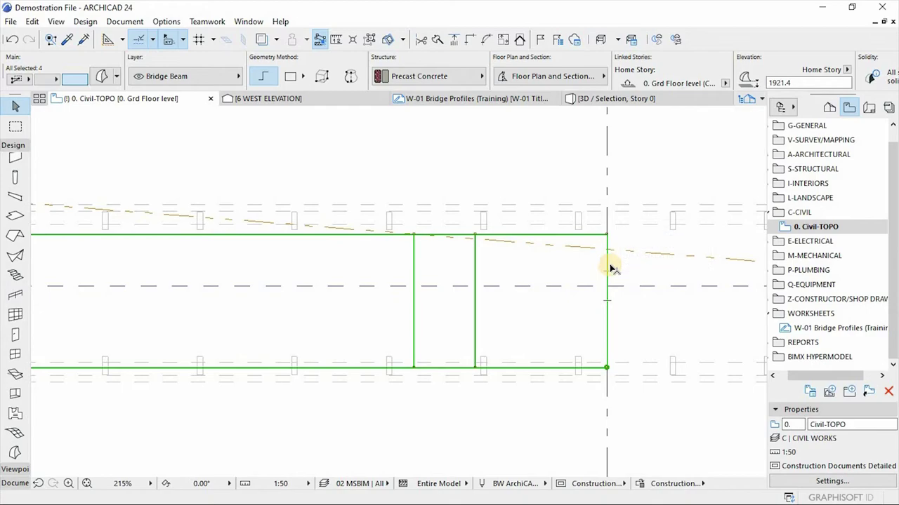
key(ctrl+d)
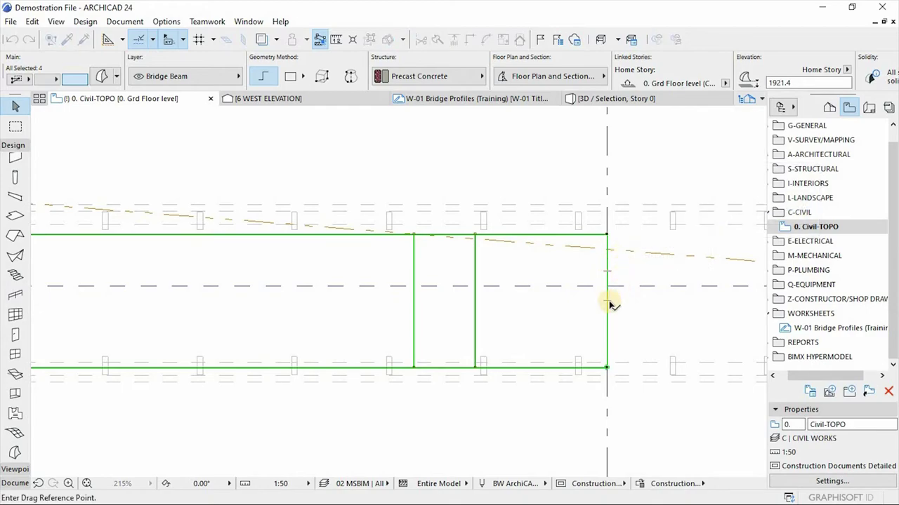
scroll(615, 291, up, 1)
click(606, 222)
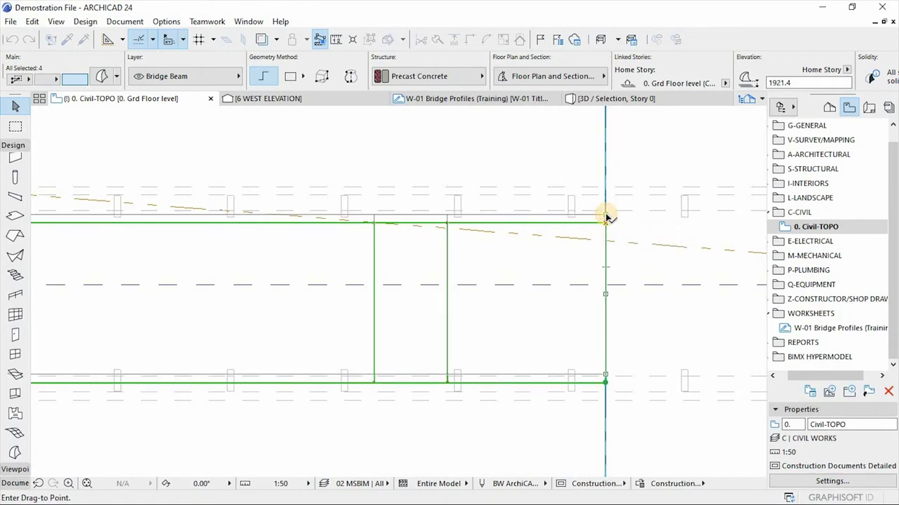
click(606, 215)
scroll(608, 224, down, 5)
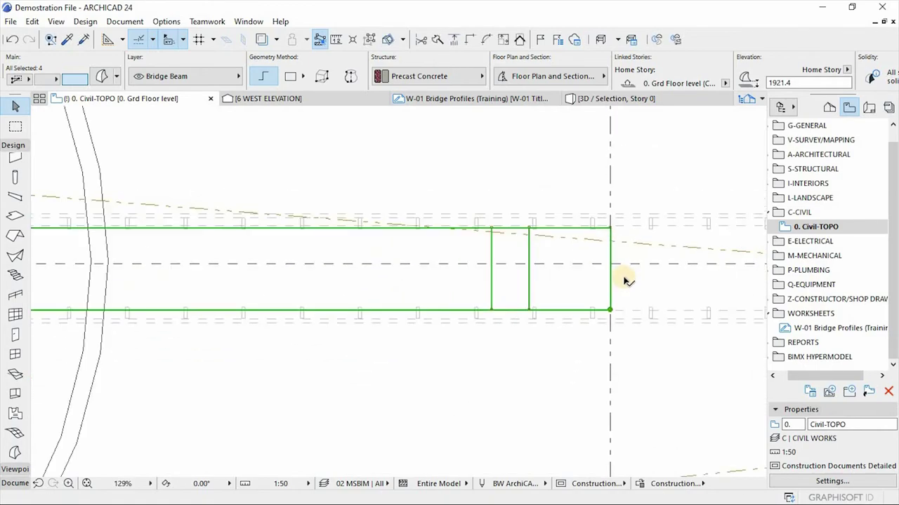
click(636, 99)
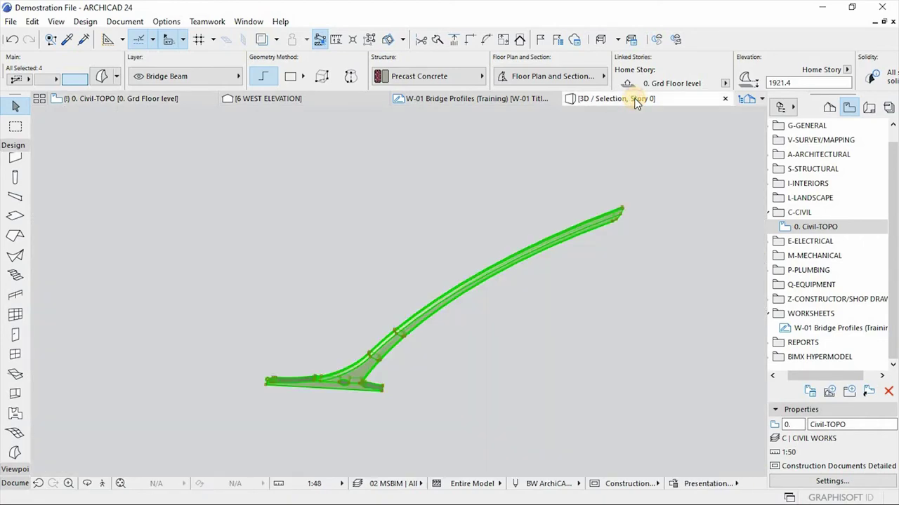
Step: Deselect the pylon and show the entire bridge model in 3D
click(471, 183)
scroll(536, 203, down, 3)
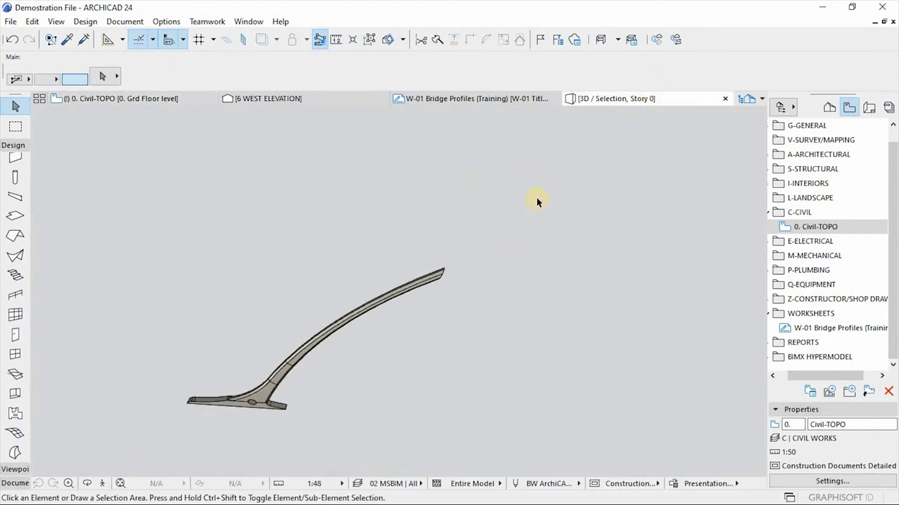
scroll(542, 182, down, 2)
right_click(547, 167)
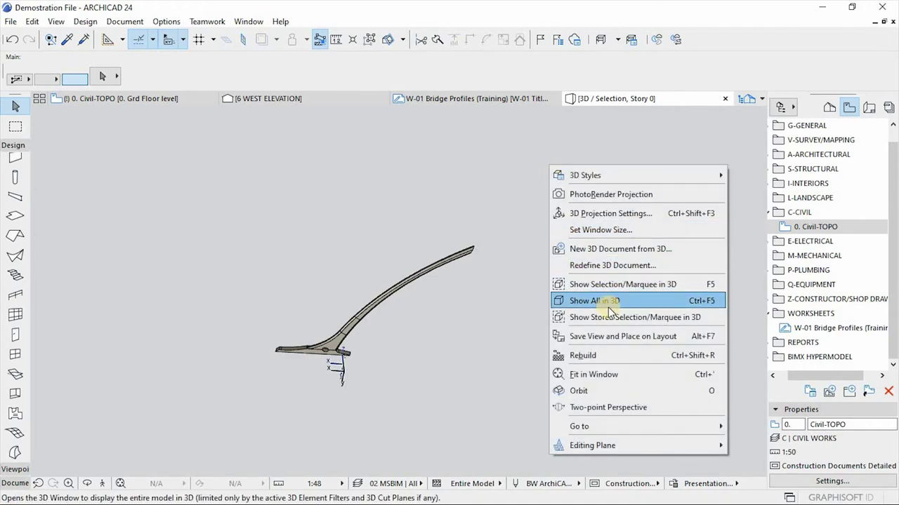
click(608, 304)
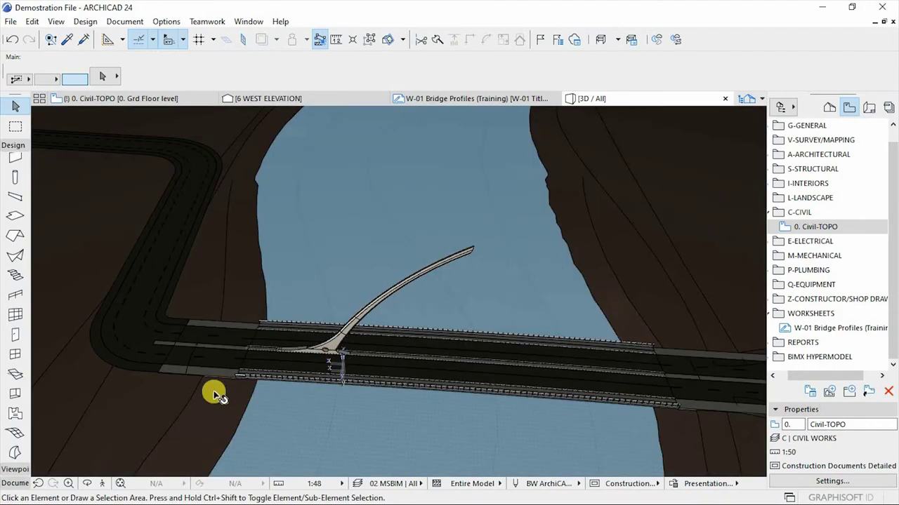
scroll(215, 395, up, 2)
scroll(269, 351, up, 3)
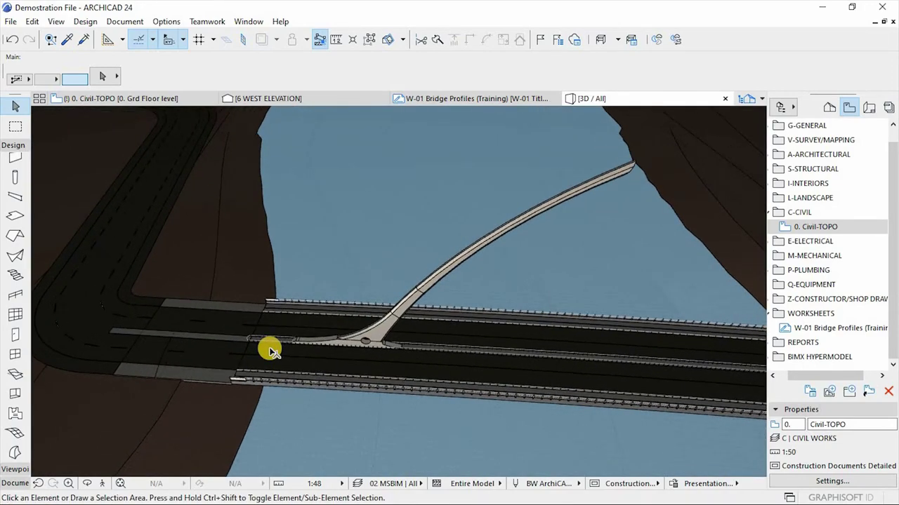
Step: Orbit and zoom around the curved pylon, viewing it side-on, down the road and over the water
key(o)
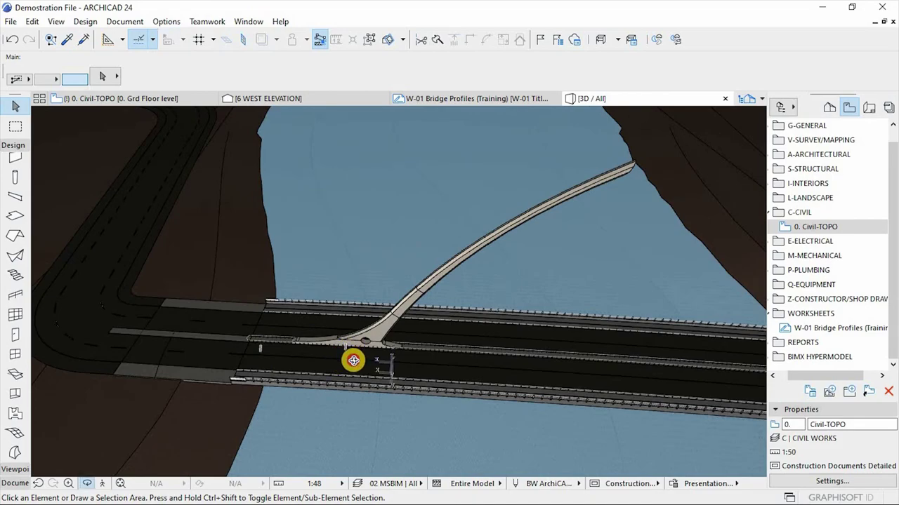
drag(353, 361, 456, 309)
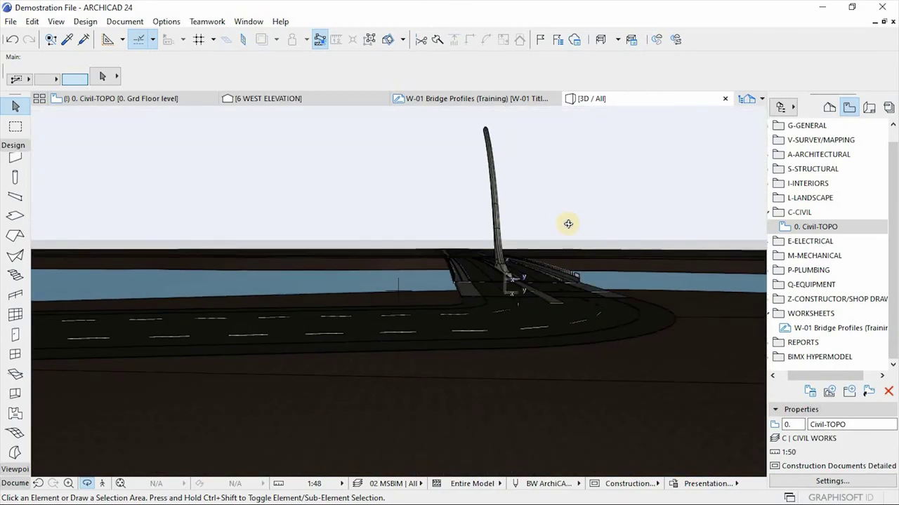
drag(568, 224, 423, 292)
scroll(484, 239, up, 3)
scroll(485, 239, up, 2)
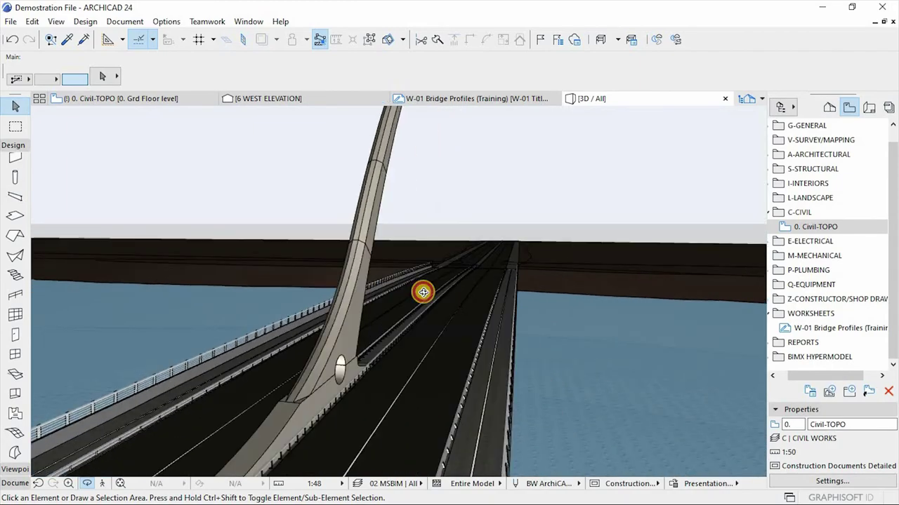
scroll(519, 254, down, 3)
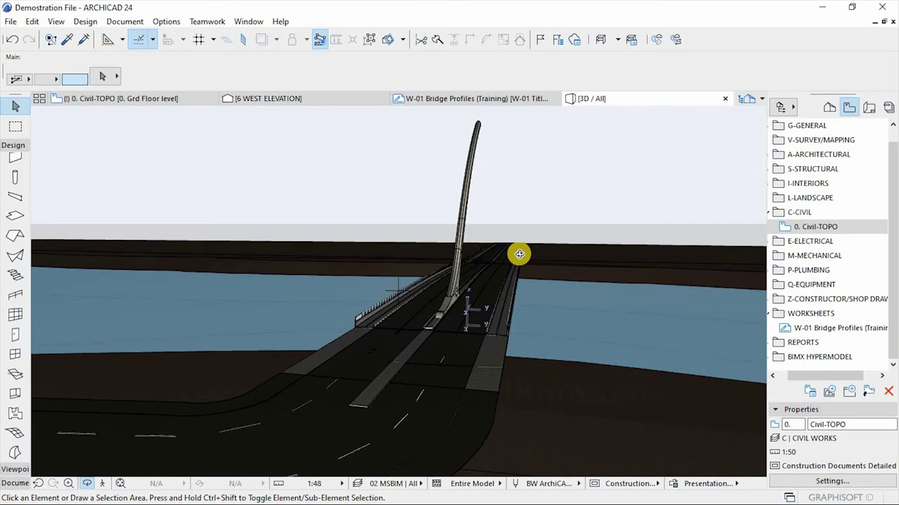
scroll(521, 191, up, 3)
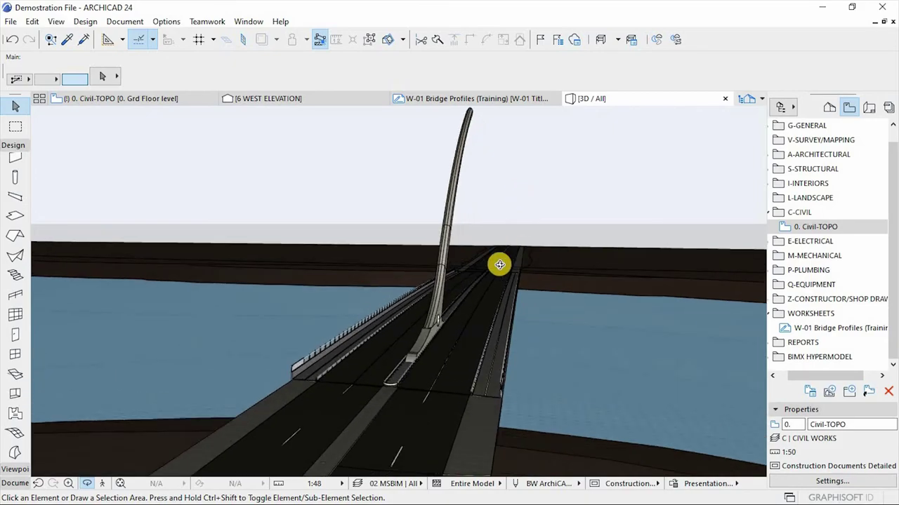
drag(500, 263, 412, 217)
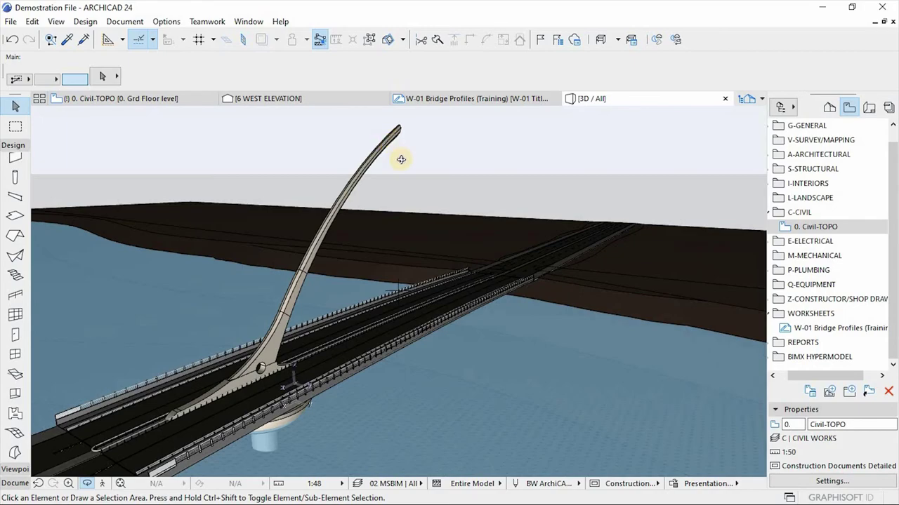
scroll(412, 305, up, 5)
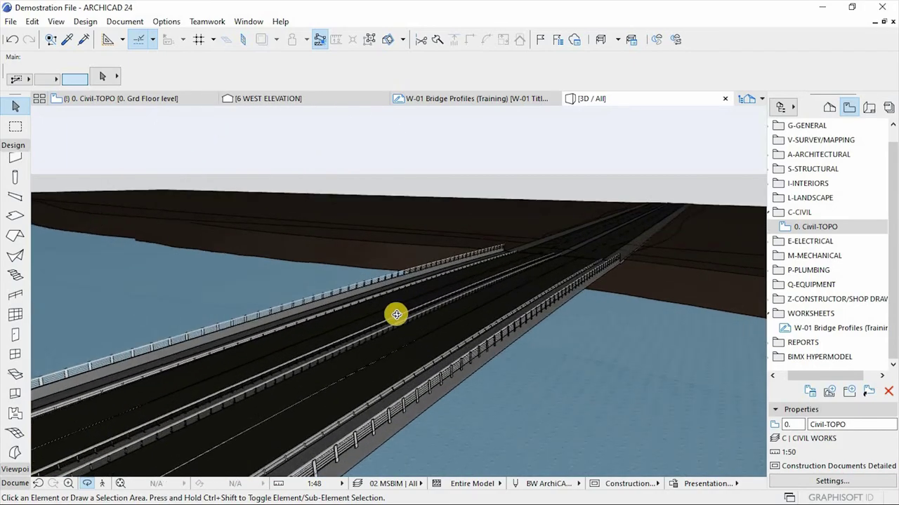
scroll(396, 314, up, 1)
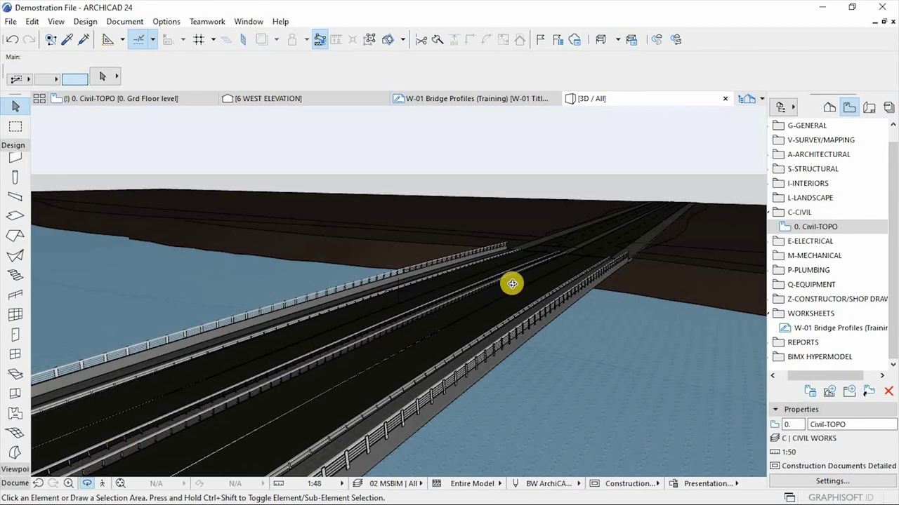
scroll(594, 255, down, 3)
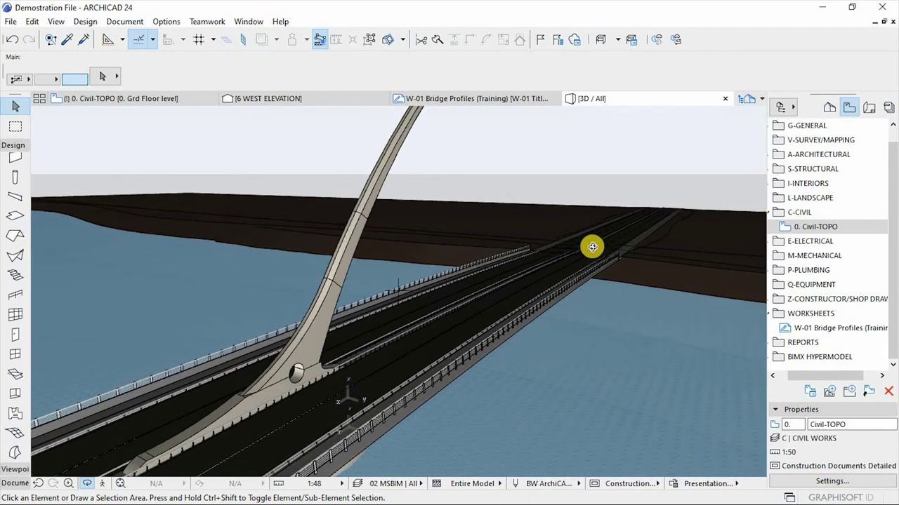
scroll(592, 246, down, 3)
shift+middle_drag(440, 304, 275, 306)
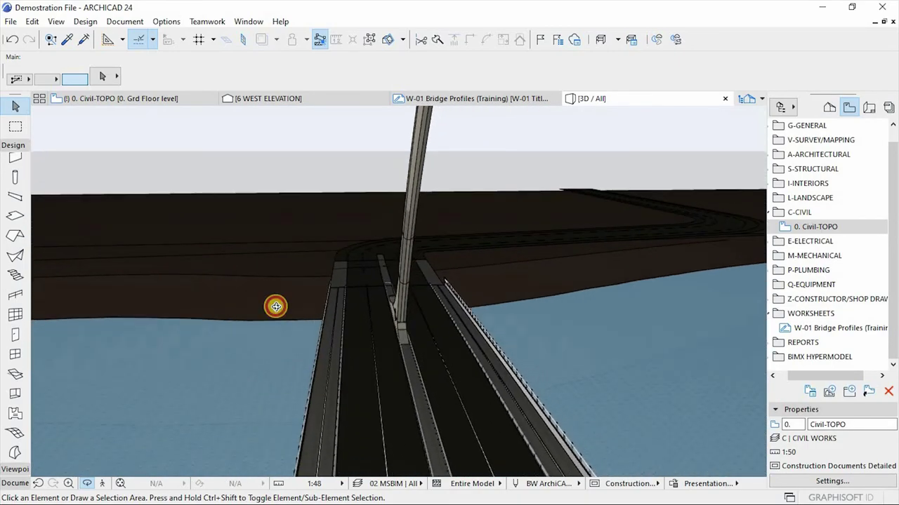
scroll(403, 327, up, 5)
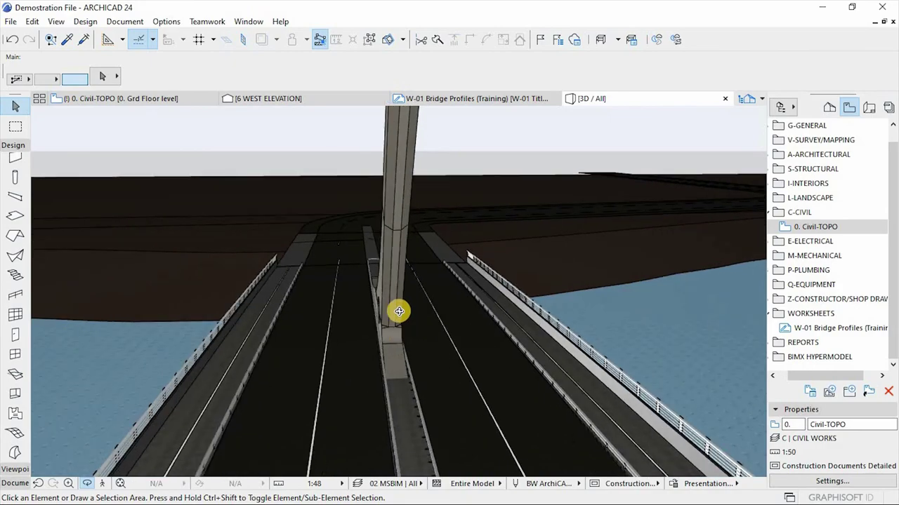
scroll(399, 311, up, 2)
scroll(401, 203, up, 2)
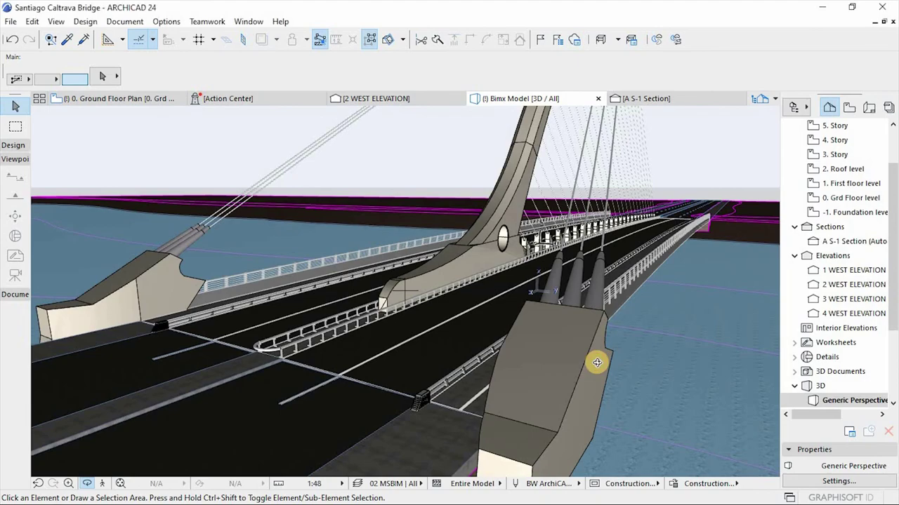
Step: Orbit the finished bridge model around the pylon to view the railed deck diagonally
shift+middle_drag(624, 367, 361, 361)
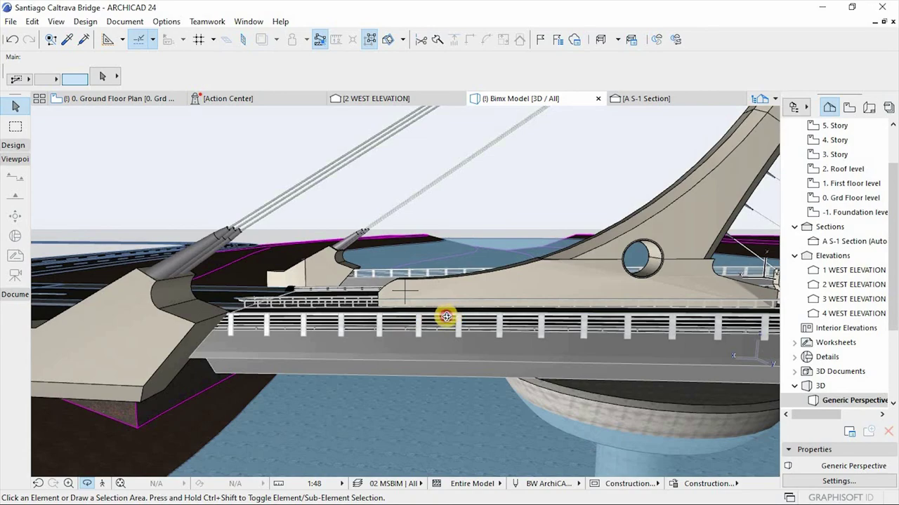
shift+middle_drag(446, 317, 155, 301)
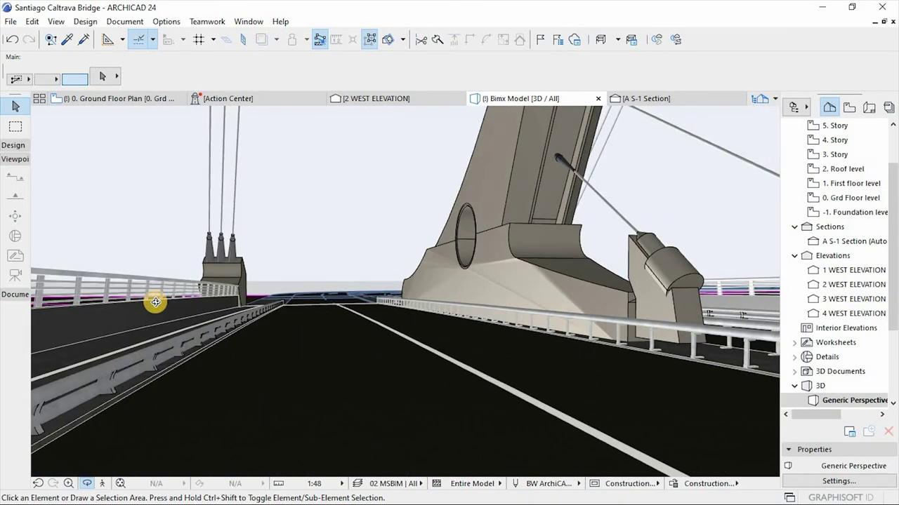